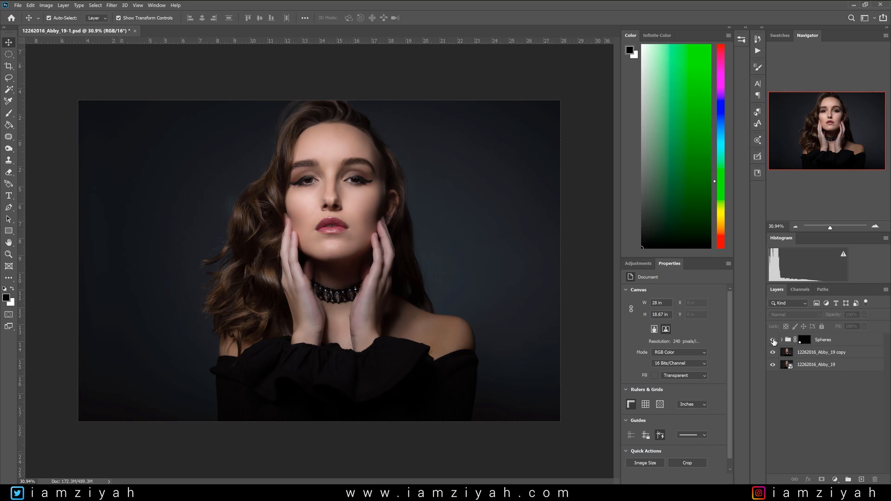
Show the Spheres group and toggle the visibility of its copper, blue steel, silver and gold sphere layers to compare the metals.
click(773, 340)
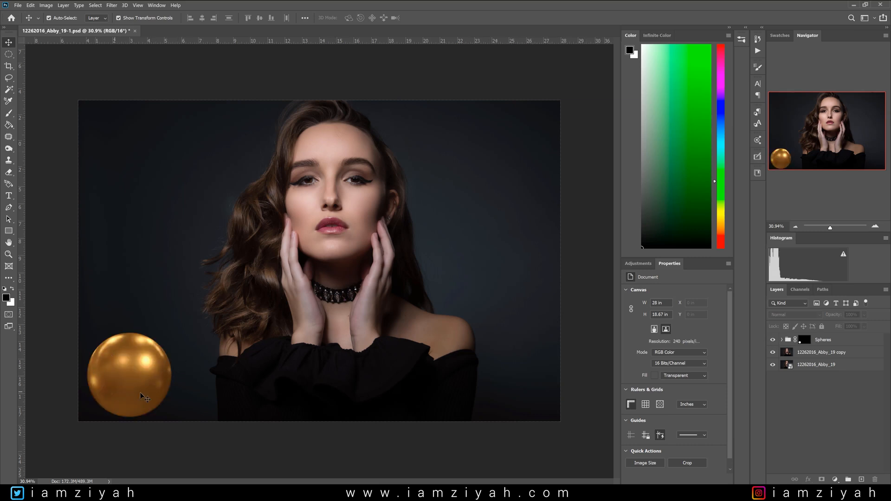
click(783, 340)
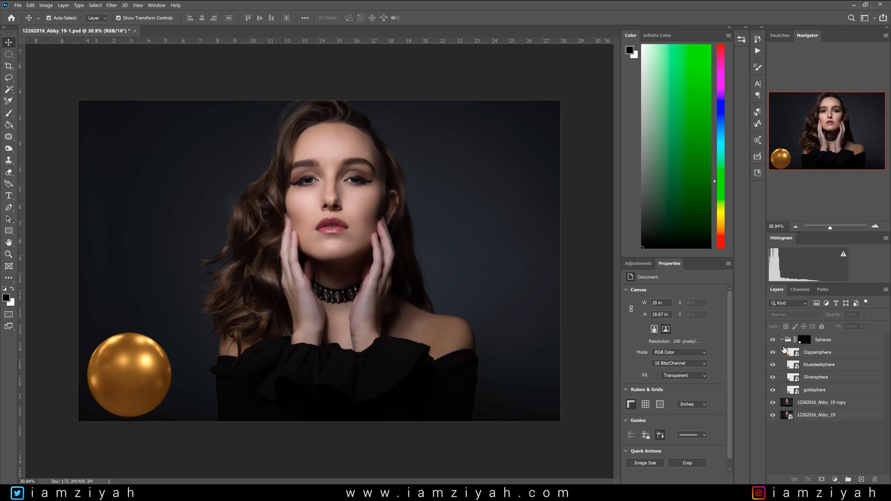
click(820, 379)
click(817, 390)
drag(773, 352, 773, 377)
click(773, 378)
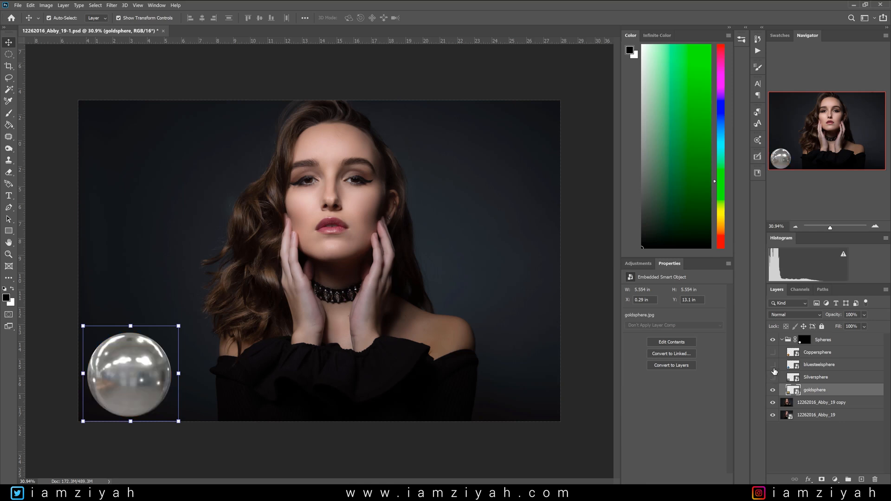
click(773, 377)
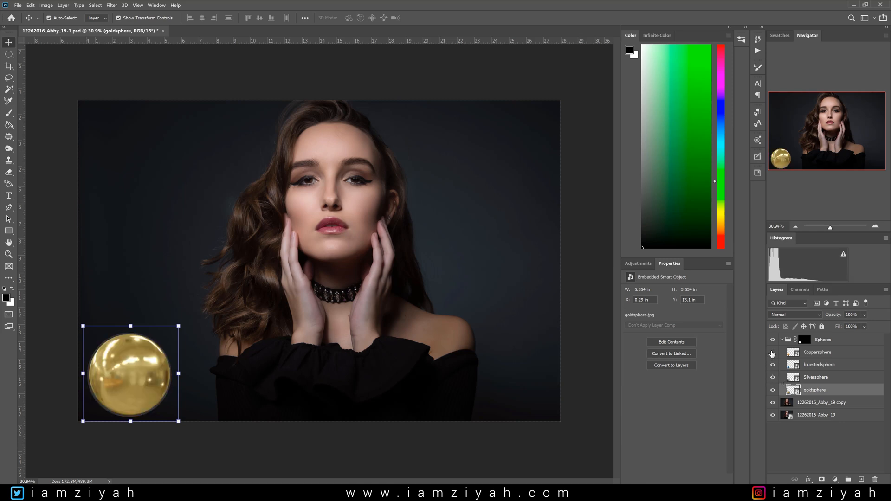
click(773, 365)
click(773, 353)
click(782, 340)
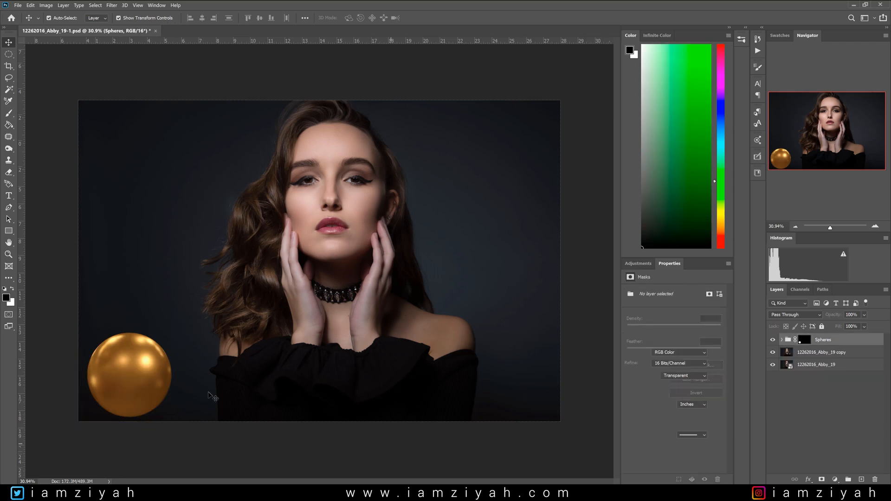
click(826, 417)
click(782, 340)
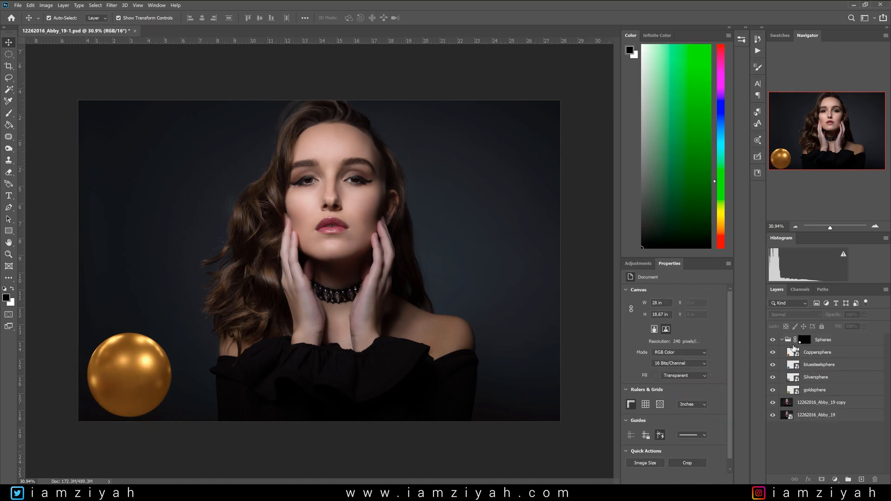
click(783, 340)
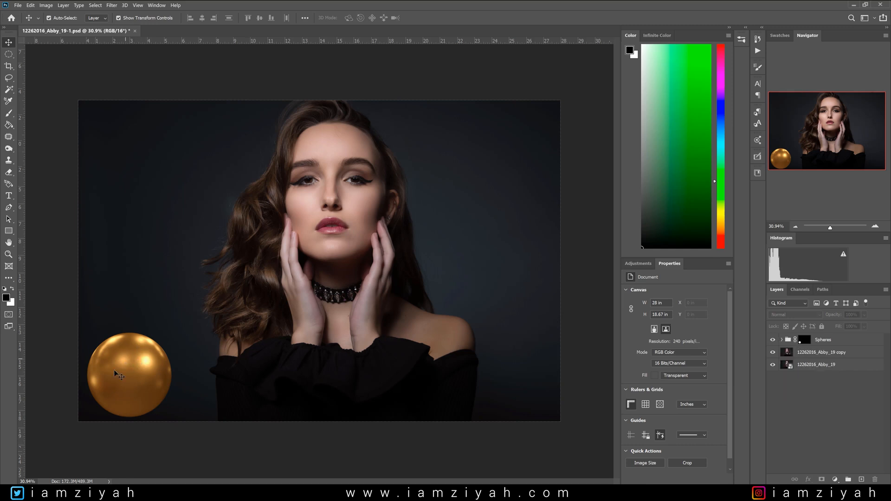
Add a Hue/Saturation adjustment layer above the portrait copy layer with Saturation at -100.
click(854, 354)
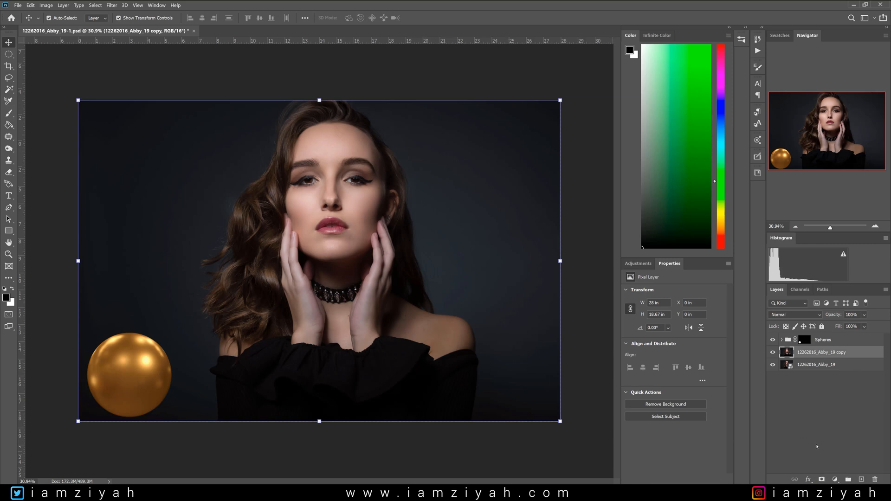
click(835, 480)
click(849, 397)
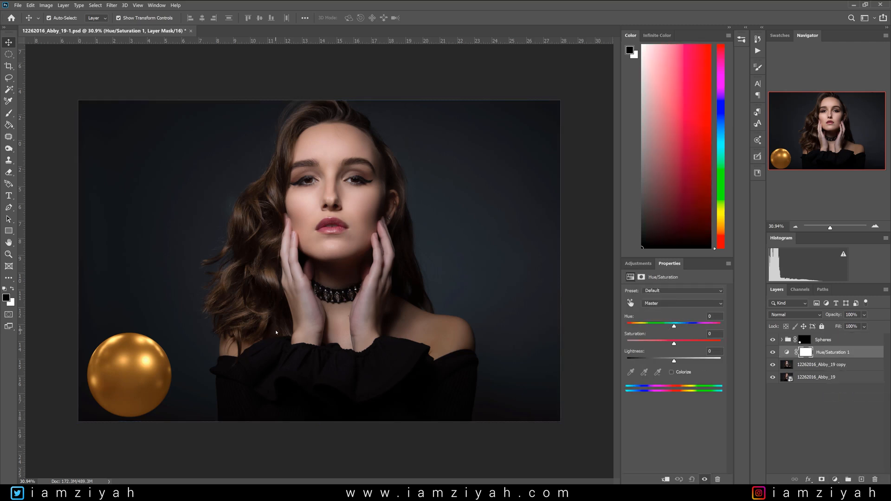
drag(675, 344, 603, 344)
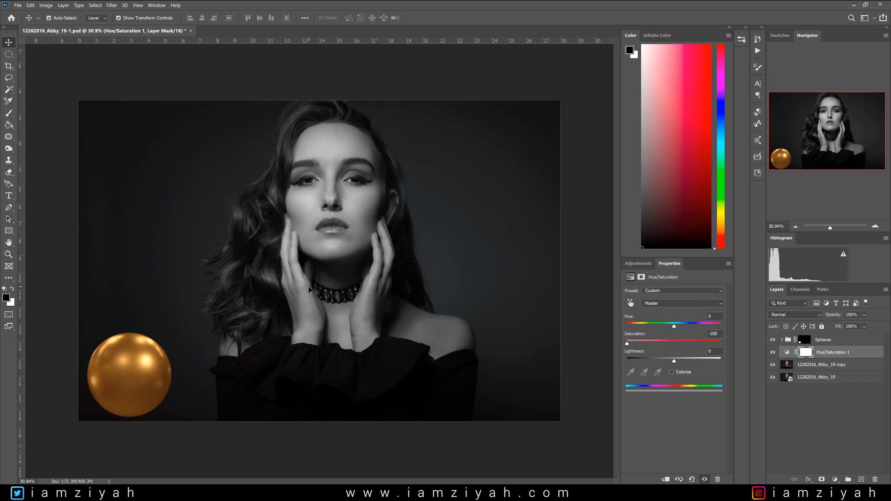
Add a white (ffffff) Solid Color fill layer above the Hue/Saturation adjustment.
click(834, 480)
click(844, 331)
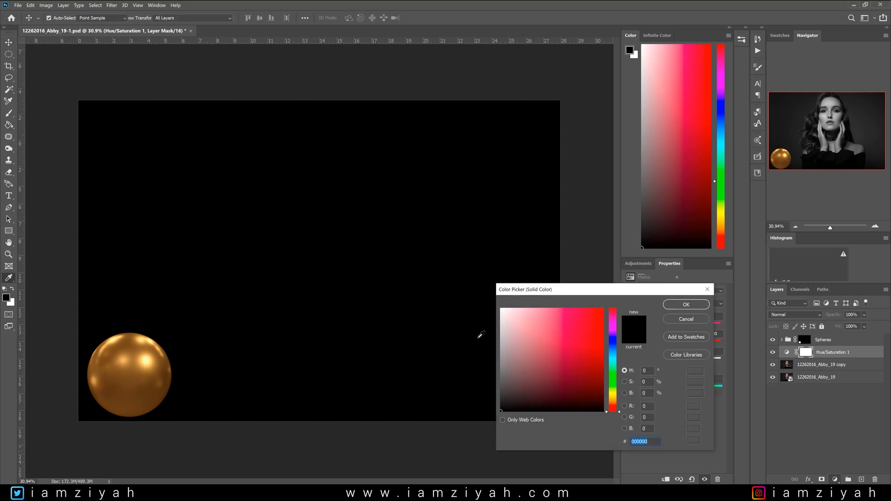
drag(518, 325, 465, 302)
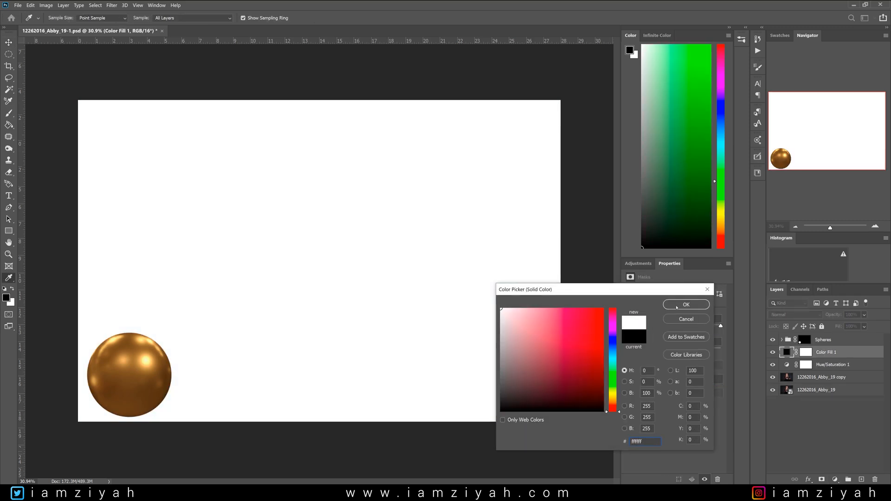
click(675, 307)
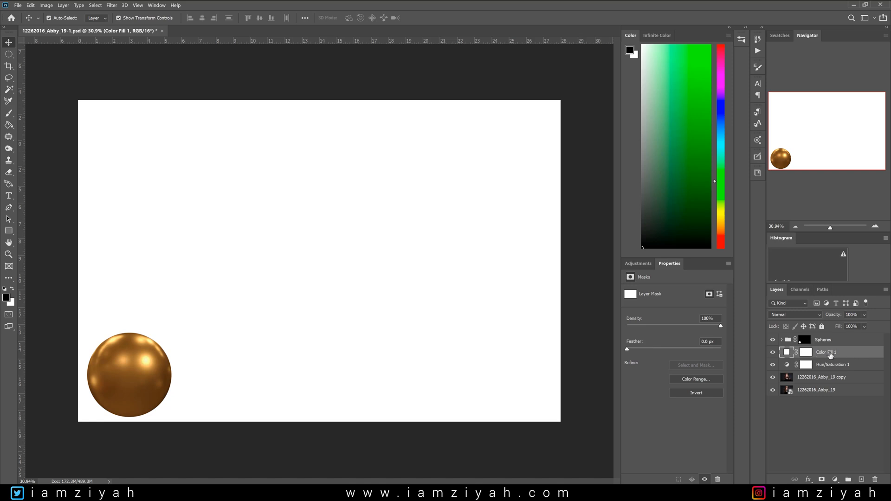
Limit the white fill to the portrait's highlights by splitting its Blend If Underlying Layer black slider to 153 / 194.
double_click(812, 349)
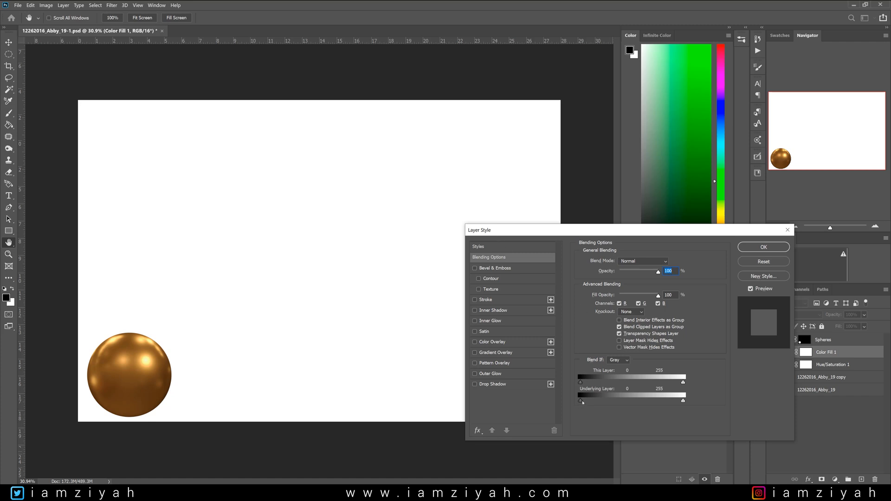
drag(583, 402, 657, 403)
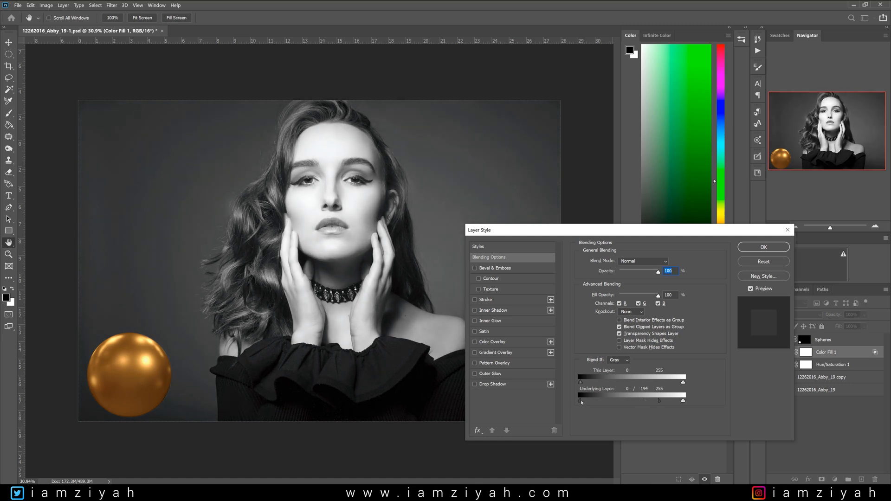
drag(602, 402, 630, 398)
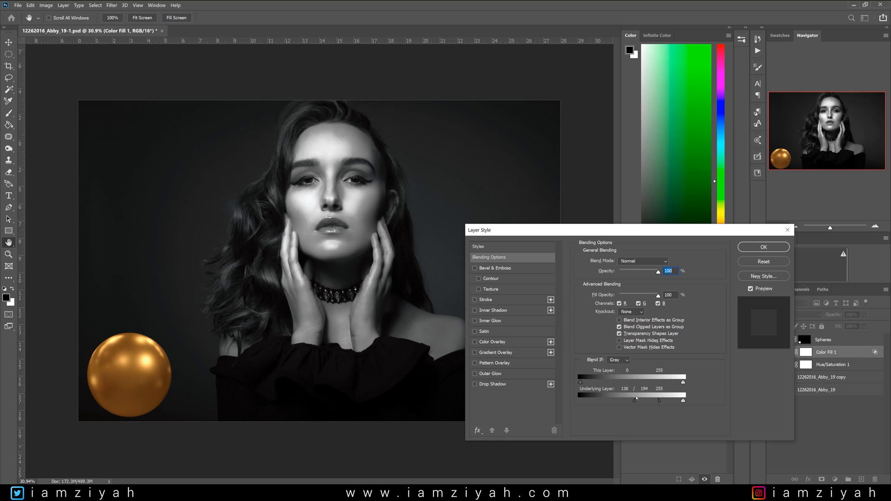
drag(639, 398, 641, 397)
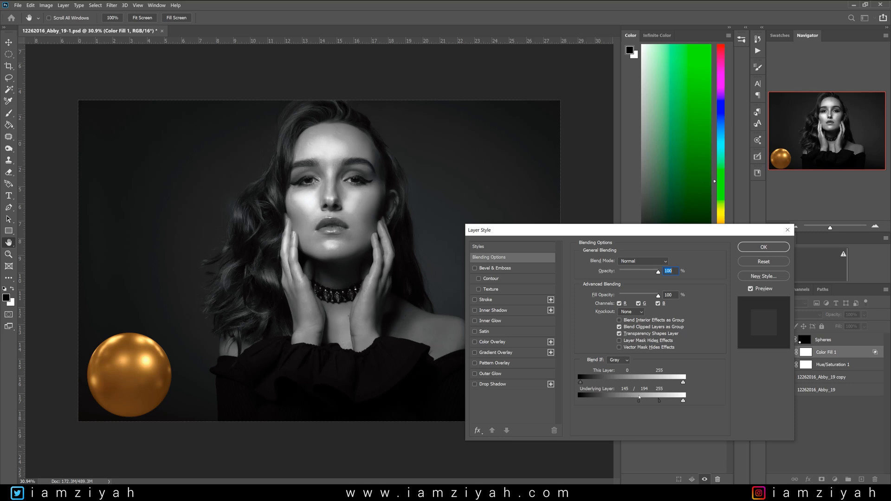
mouse_move(636, 399)
mouse_down()
mouse_move(600, 403)
mouse_move(642, 401)
mouse_up()
click(764, 247)
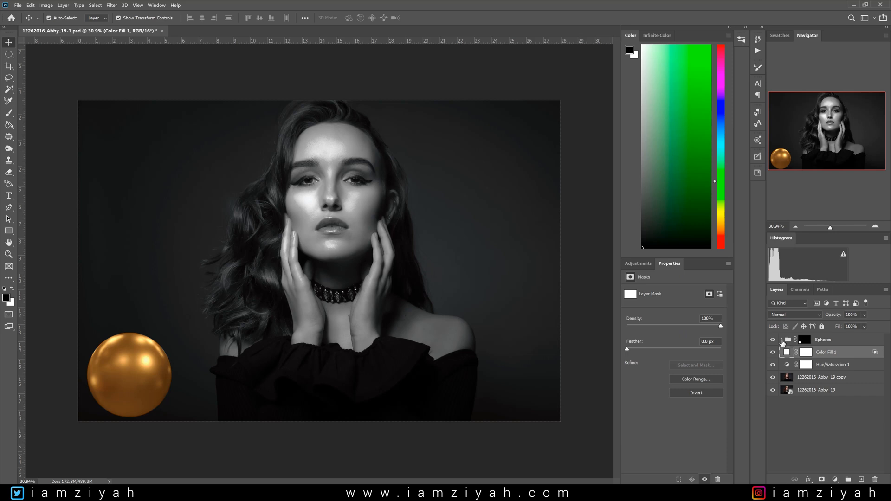
Move the Silversphere layer to the top of the Spheres group and collapse the group.
click(783, 340)
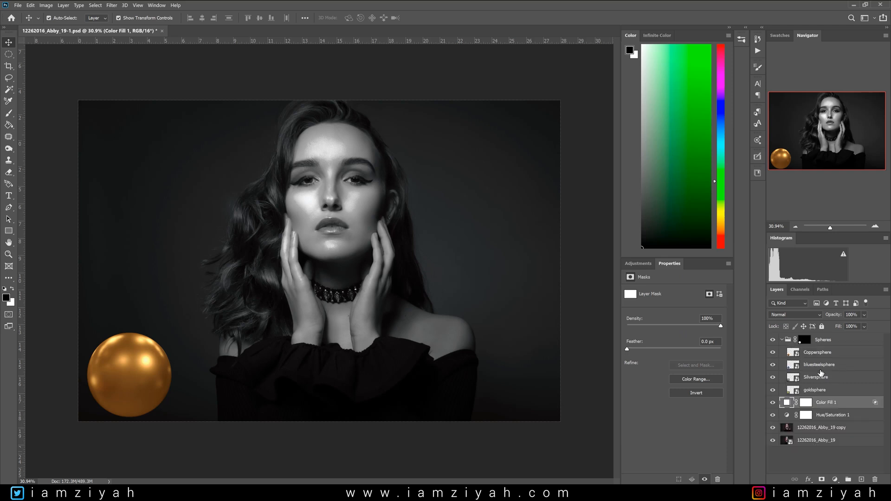
click(845, 380)
drag(844, 380, 783, 342)
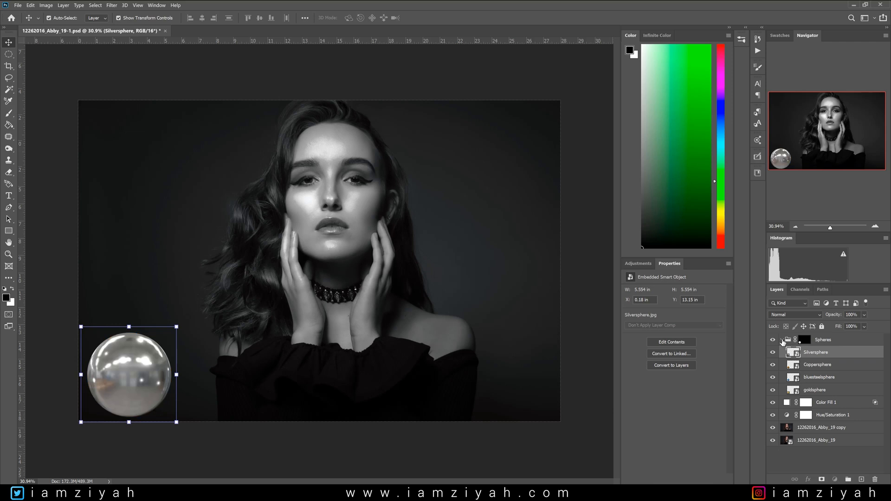
click(783, 341)
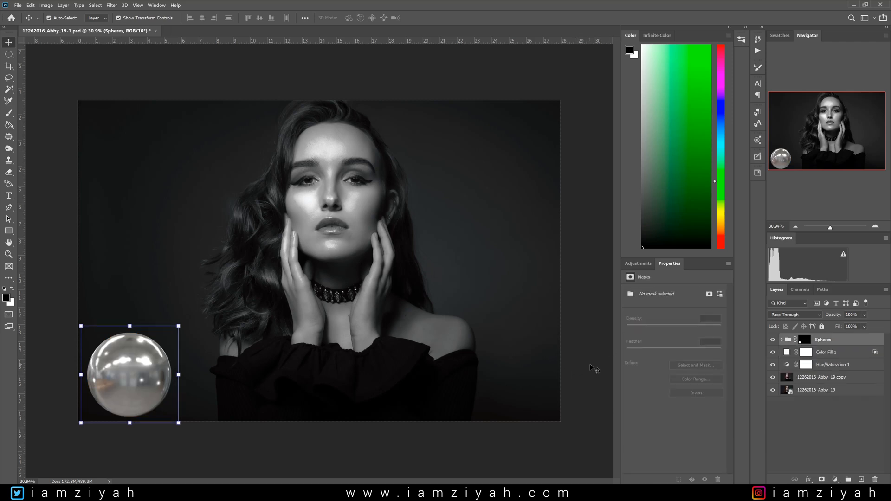
Examine the brightened skin highlights on the face up close and compare them with the silver sphere.
scroll(307, 201, up, 1)
scroll(307, 201, up, 5)
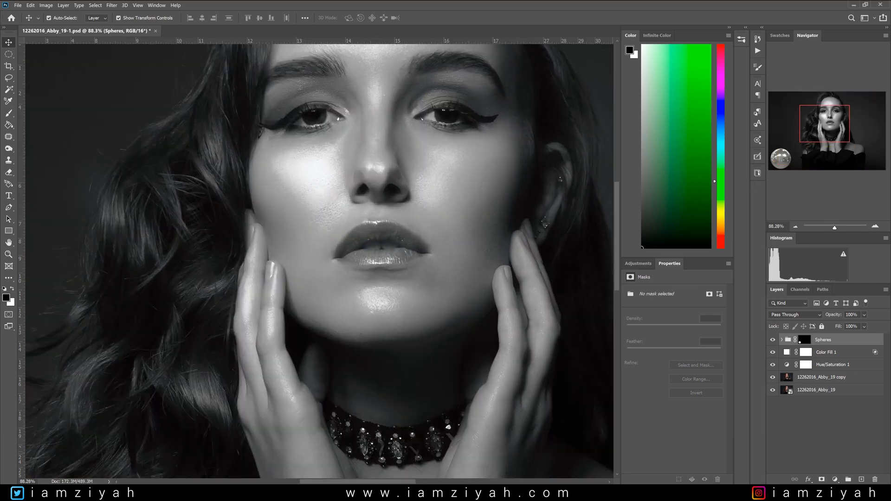
scroll(455, 263, up, 3)
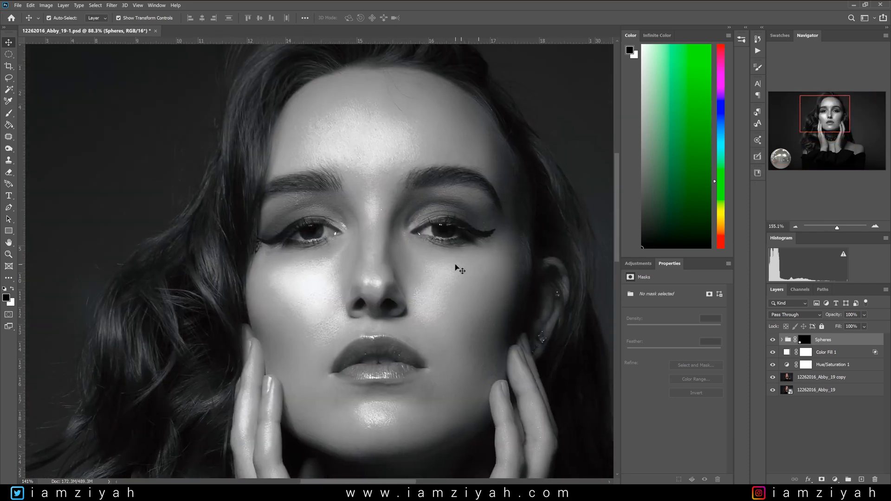
scroll(363, 294, up, 5)
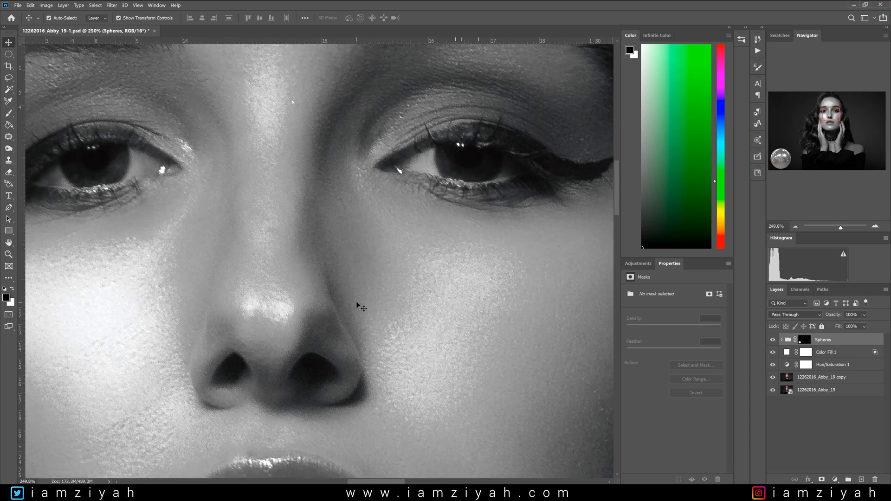
scroll(361, 307, down, 4)
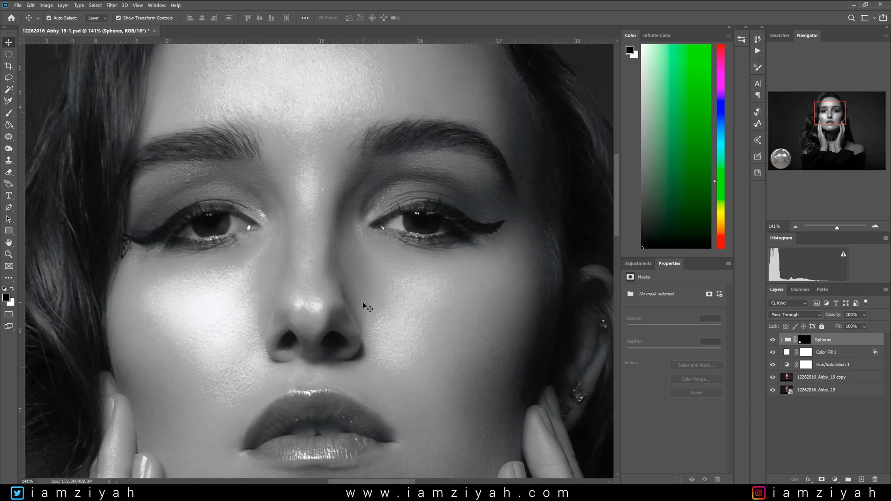
scroll(363, 303, up, 5)
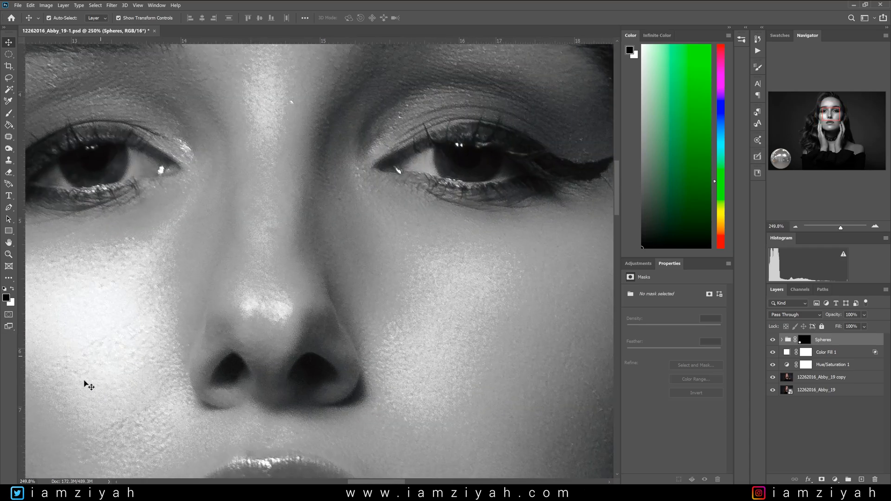
scroll(795, 131, down, 10)
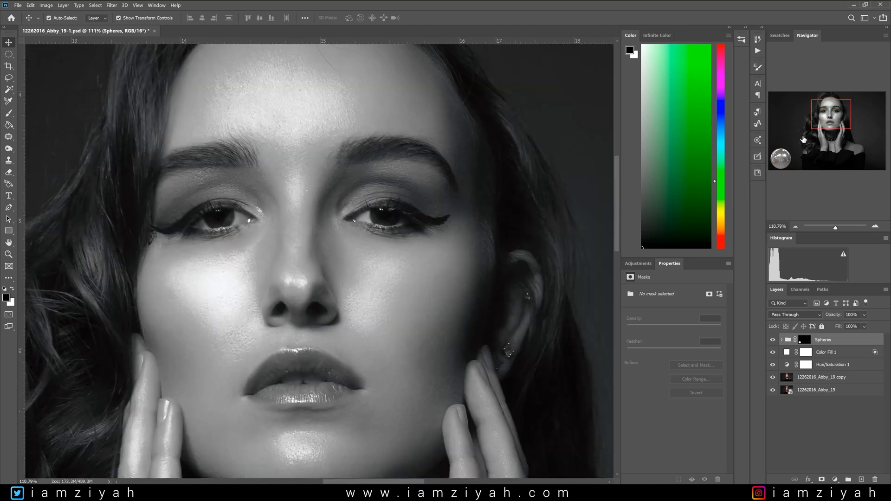
scroll(799, 139, down, 5)
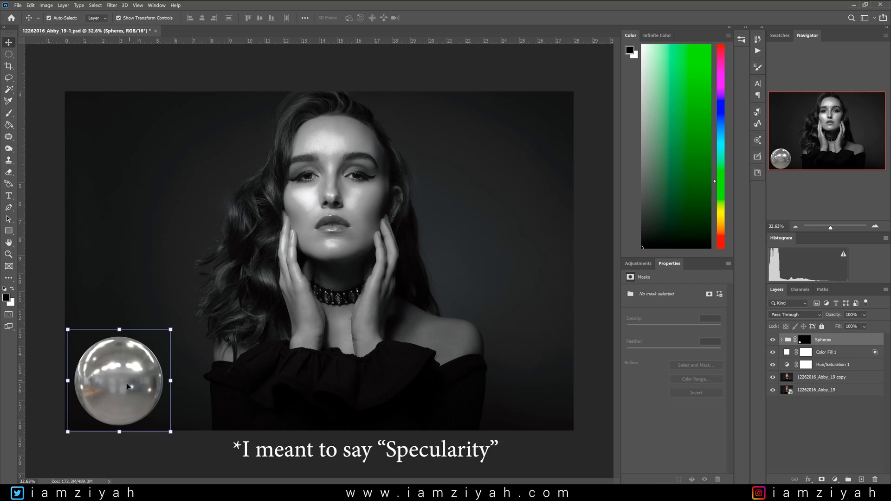
Duplicate the Color Fill 1 layer.
click(330, 169)
scroll(330, 169, up, 6)
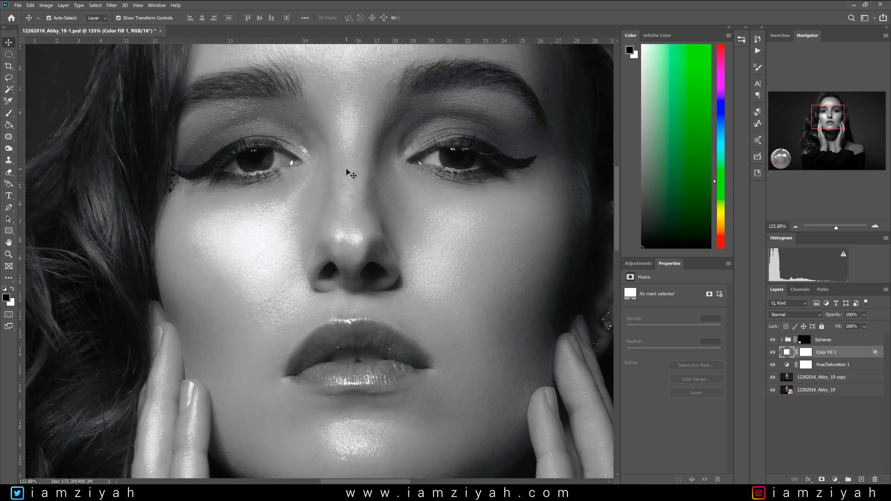
scroll(348, 173, down, 1)
scroll(391, 255, down, 2)
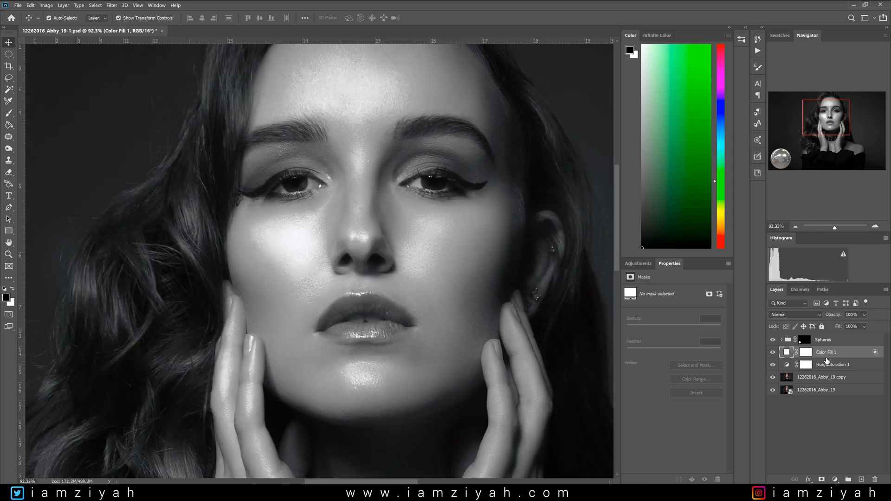
scroll(333, 310, down, 3)
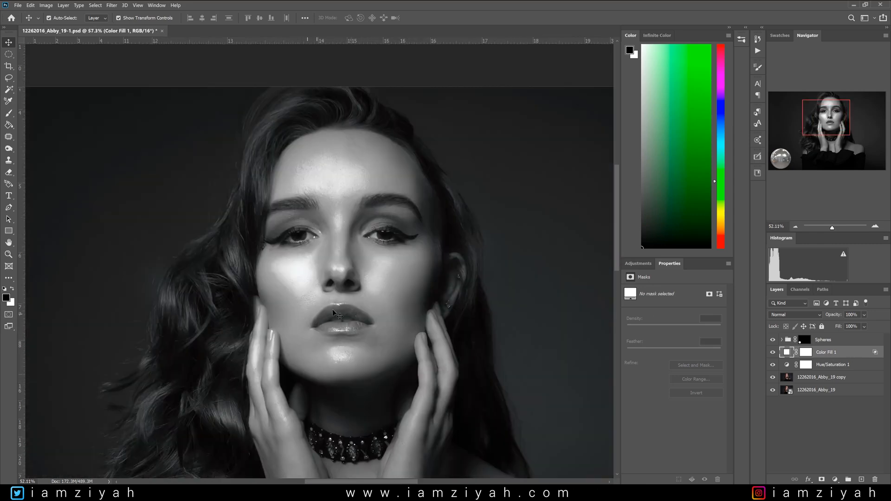
mouse_move(841, 139)
mouse_down()
mouse_move(840, 130)
mouse_move(835, 146)
mouse_up()
key(ctrl+j)
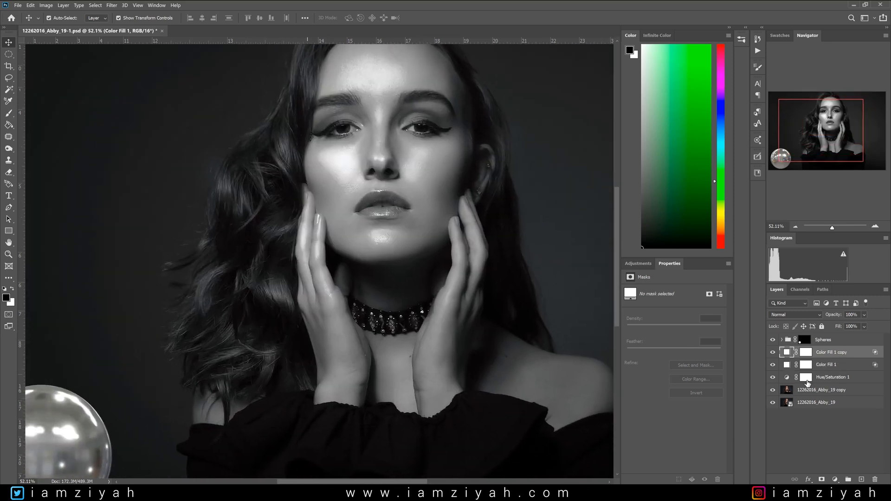
Split the Blend If Underlying Layer black slider of Color Fill 1 copy to 110 / 166.
scroll(401, 280, down, 2)
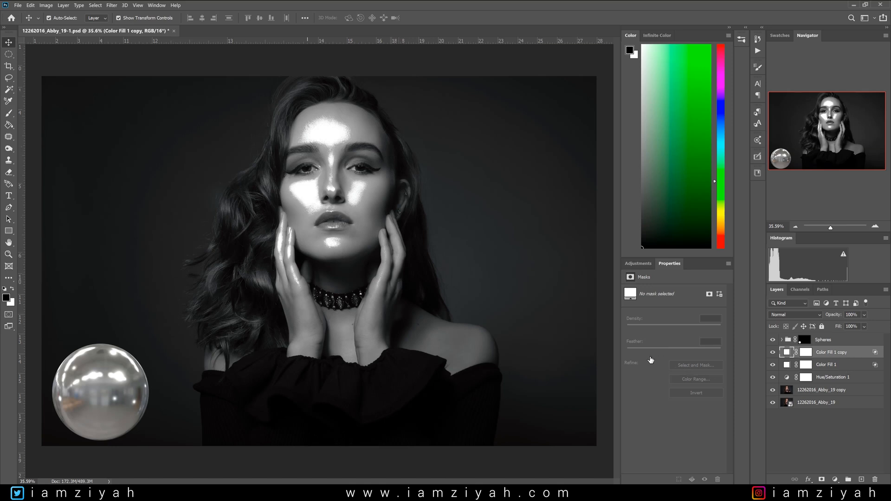
key(h)
double_click(851, 356)
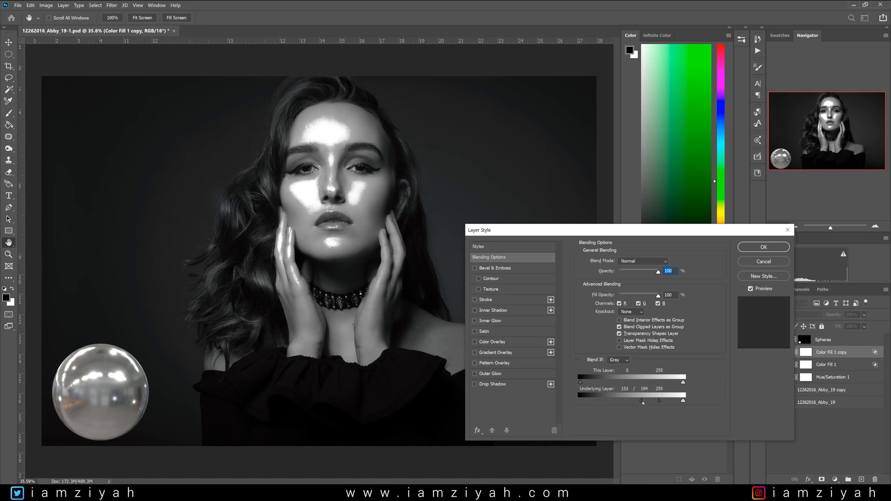
drag(631, 401, 627, 401)
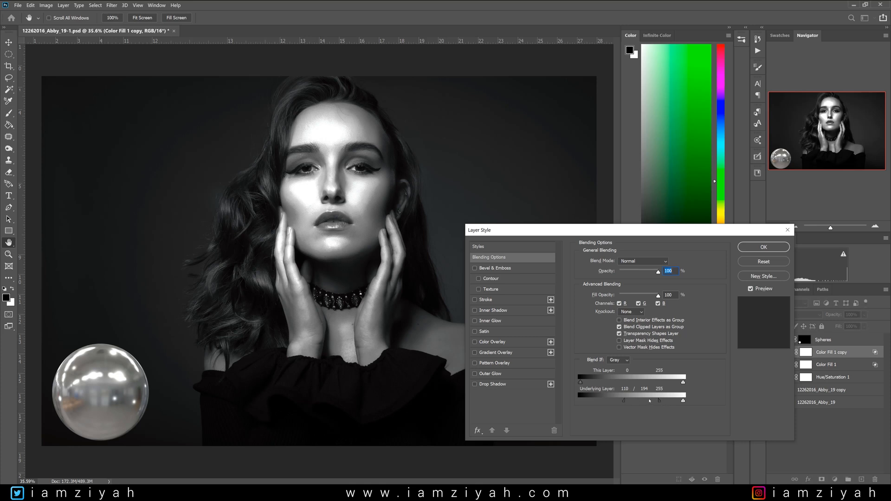
drag(659, 401, 648, 401)
drag(645, 402, 647, 403)
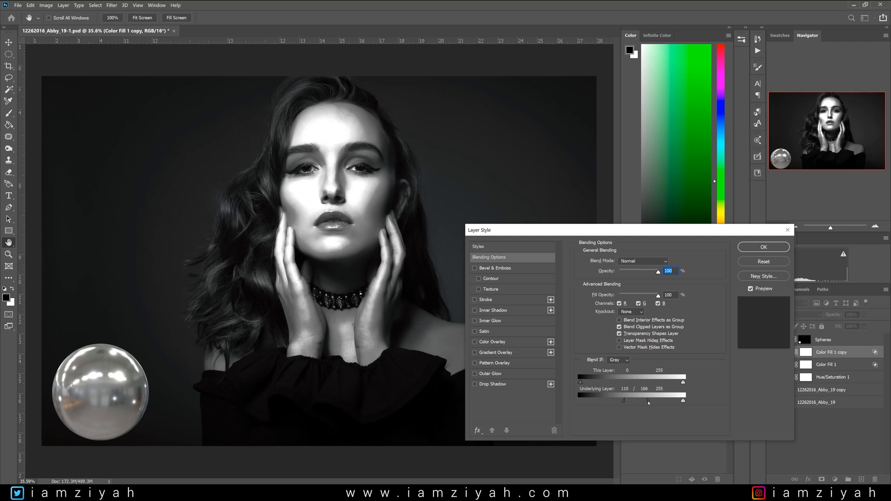
click(765, 247)
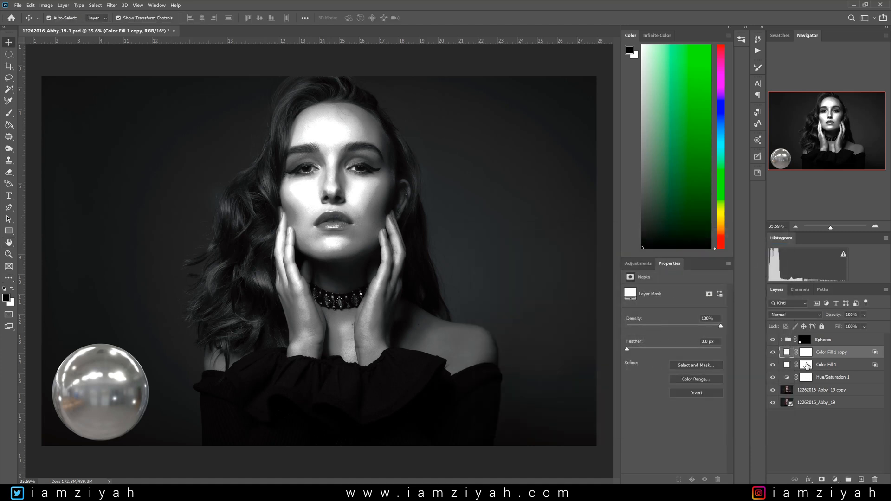
Invert the Color Fill 1 layer mask to black and hide the Color Fill 1 copy layer.
click(807, 365)
click(10, 114)
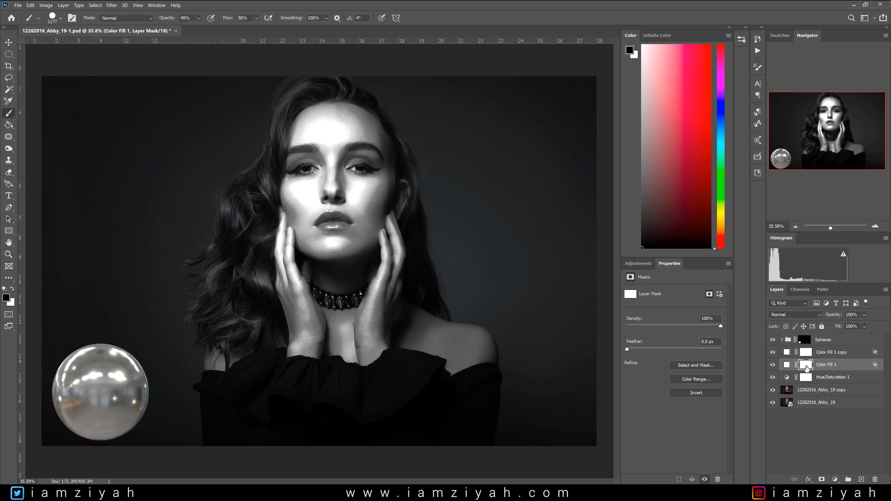
key(ctrl+i)
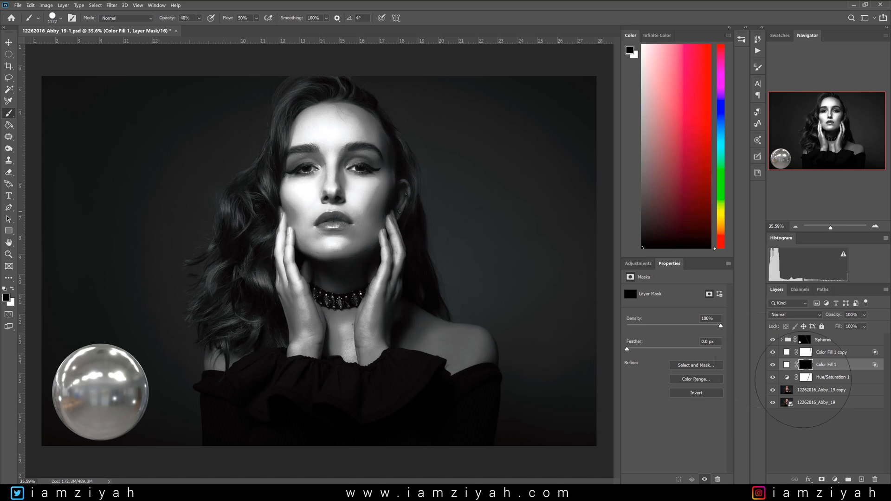
click(773, 354)
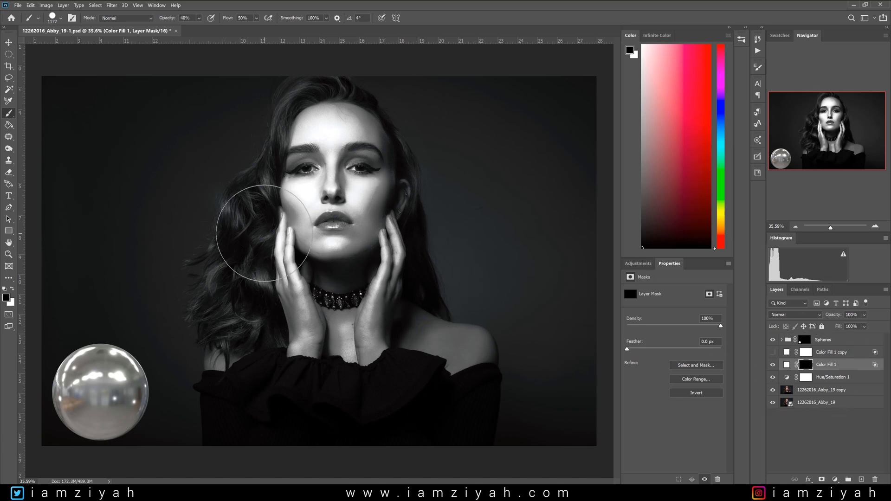
Paint the face highlights white on the Color Fill 1 mask with a soft 533 px brush at 100% opacity, and compare with the layer hidden.
mouse_move(330, 196)
mouse_down()
mouse_move(223, 191)
mouse_move(216, 186)
mouse_move(238, 171)
mouse_move(233, 166)
mouse_up()
mouse_move(286, 301)
mouse_down()
mouse_move(325, 153)
mouse_move(330, 73)
mouse_up()
drag(331, 204, 268, 209)
scroll(325, 237, down, 1)
scroll(316, 223, up, 2)
scroll(314, 222, down, 1)
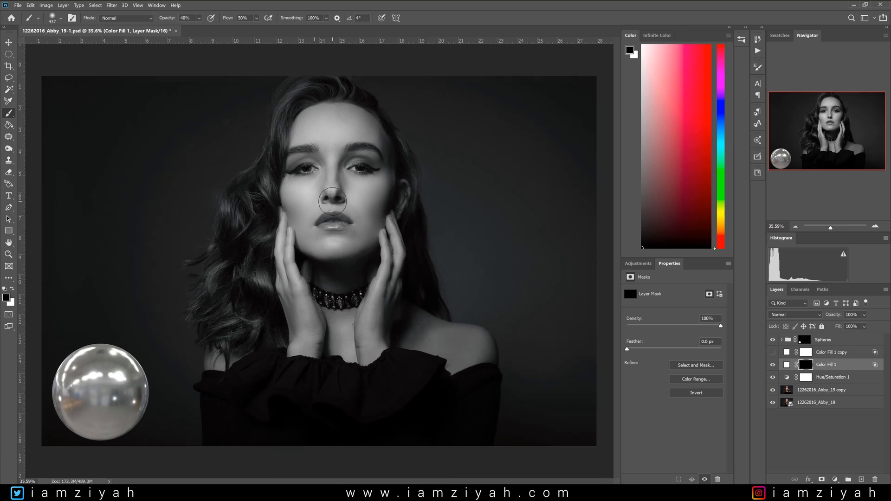
drag(333, 201, 343, 201)
key(x)
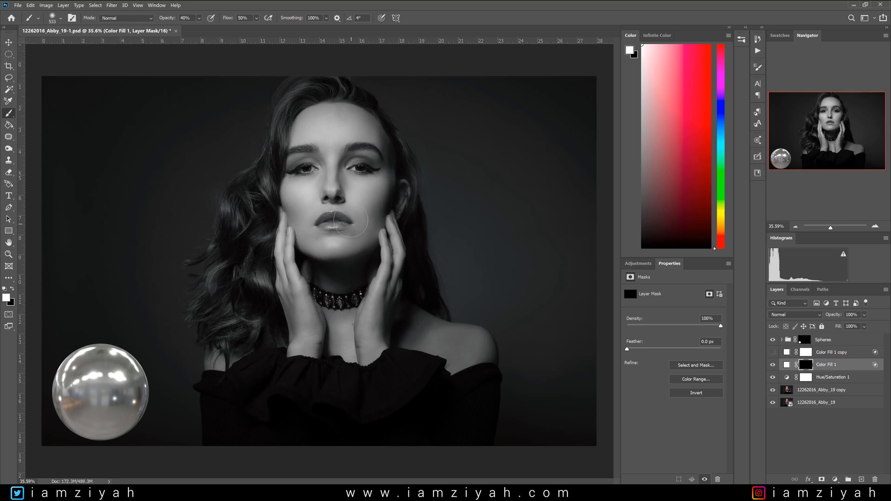
key(0)
drag(305, 192, 307, 183)
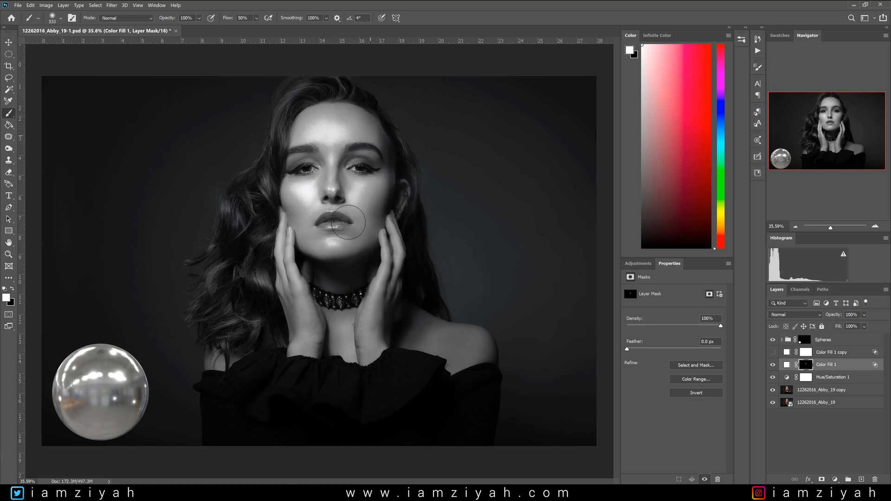
scroll(297, 161, up, 1)
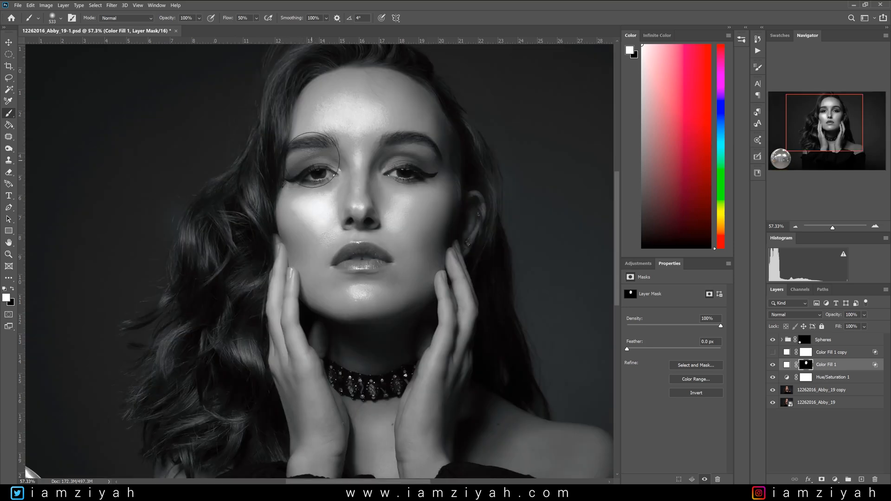
scroll(318, 169, up, 1)
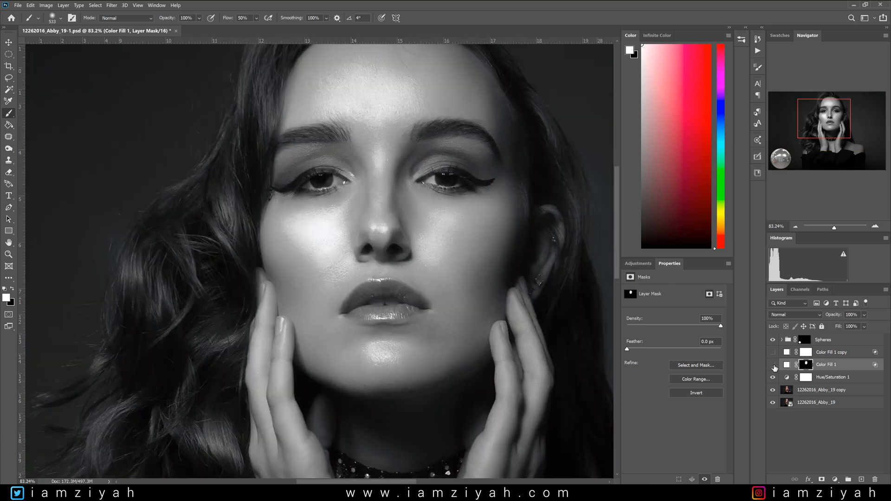
click(773, 365)
click(773, 365)
Show the Color Fill 1 copy layer and invert its layer mask to black.
drag(834, 120, 836, 134)
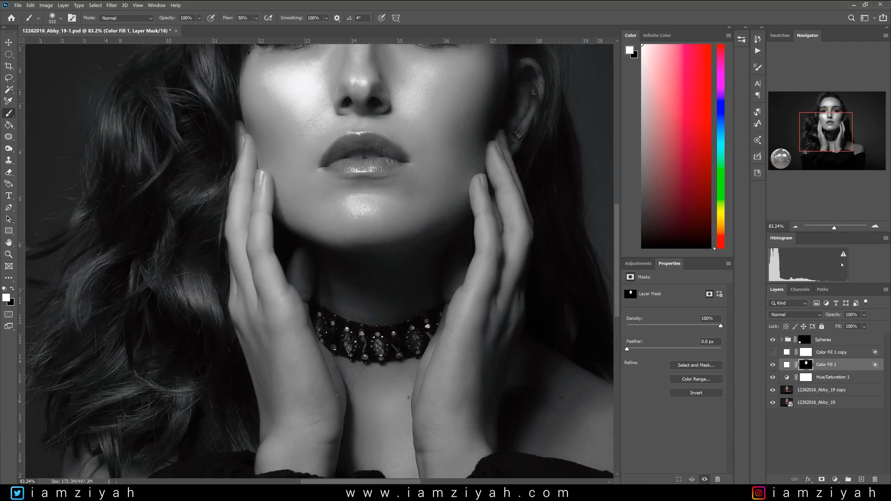
click(832, 353)
click(773, 353)
click(806, 352)
key(x)
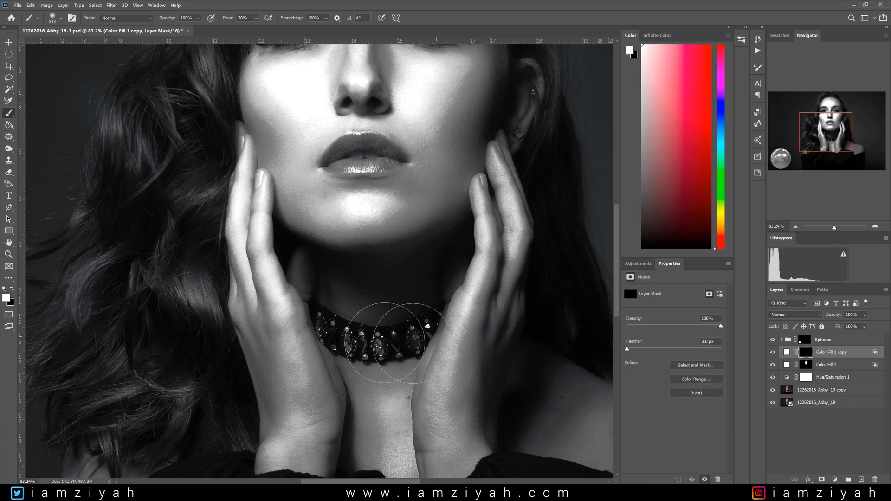
key(ctrl+i)
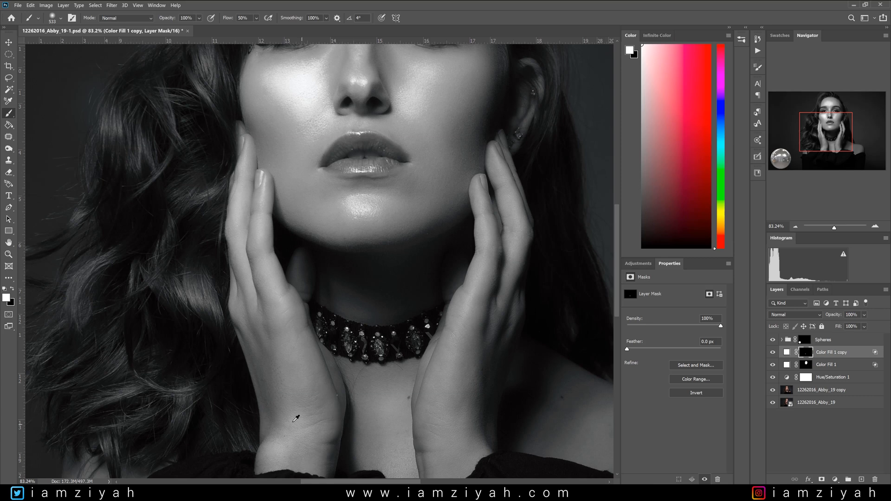
Paint white over both hands and wrists on the Color Fill 1 copy mask with a soft 287 px brush.
mouse_move(287, 419)
mouse_down()
mouse_move(269, 419)
mouse_move(298, 358)
mouse_move(263, 265)
mouse_move(252, 196)
mouse_move(286, 374)
mouse_up()
drag(454, 368, 511, 209)
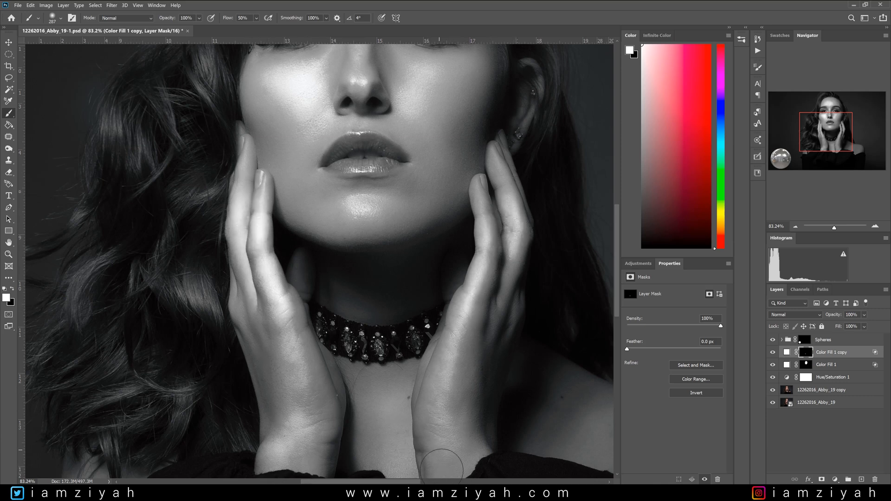
scroll(363, 358, down, 5)
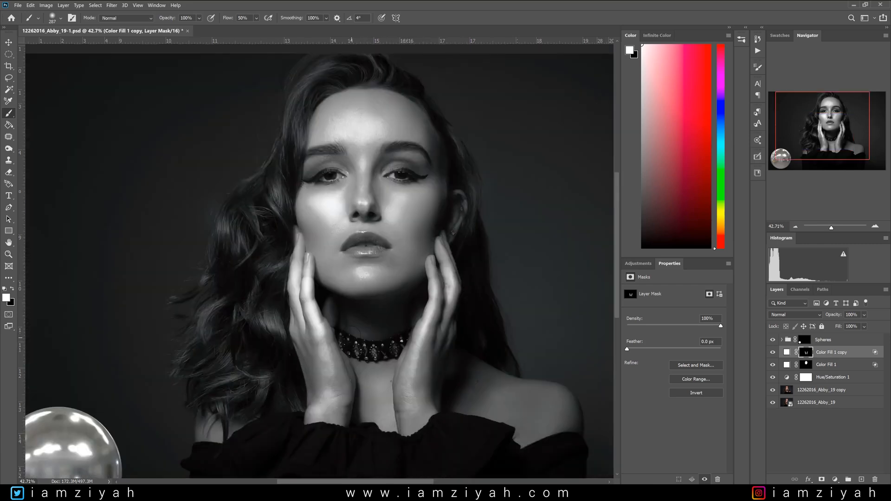
scroll(281, 287, down, 1)
Refine the hand highlights by setting the split Underlying Layer black slider of Color Fill 1 copy to 118 / 187.
scroll(282, 287, up, 2)
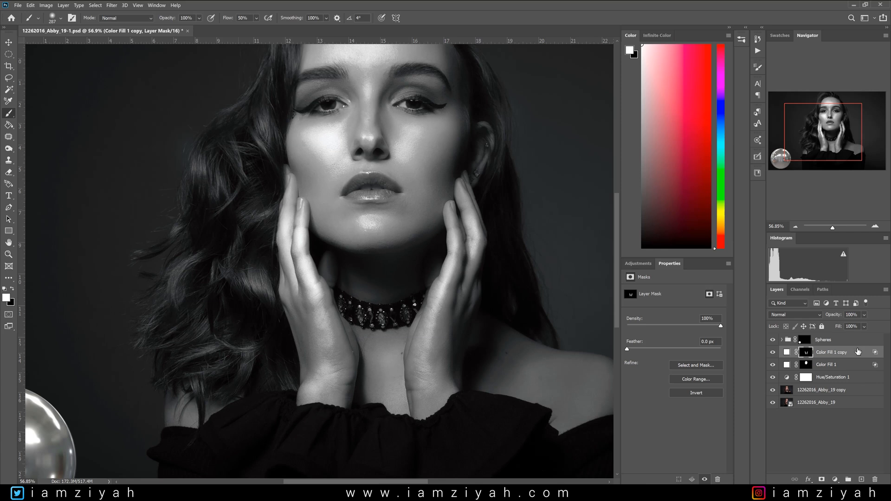
key(ctrl+2)
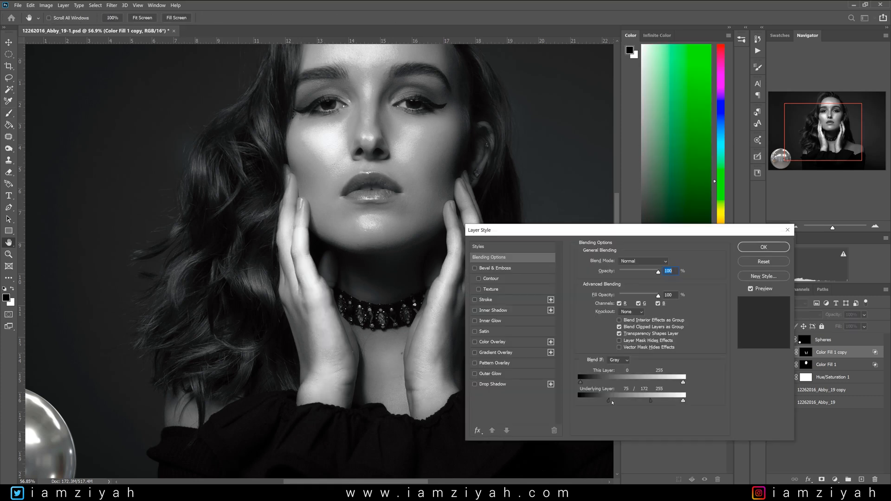
drag(638, 400, 630, 399)
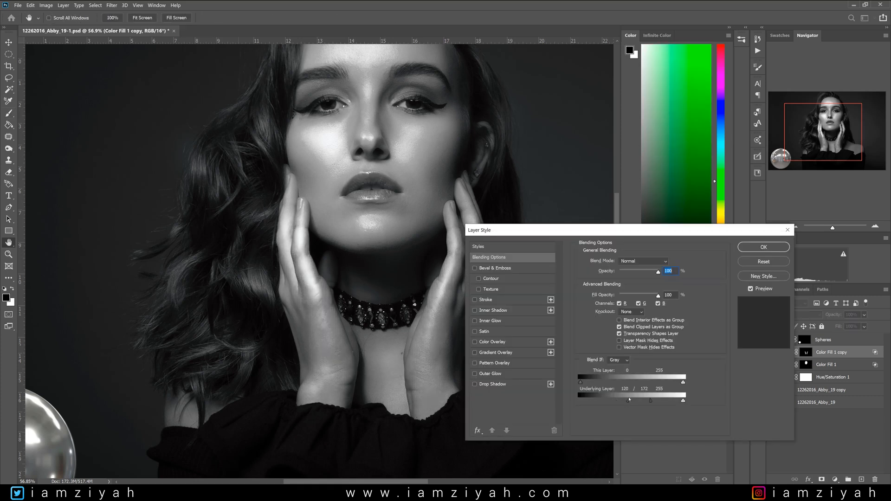
drag(648, 401, 661, 402)
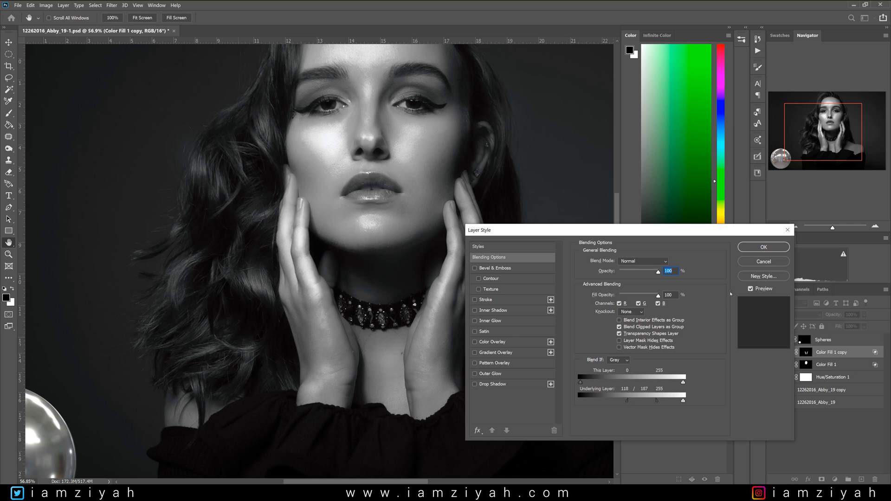
click(758, 251)
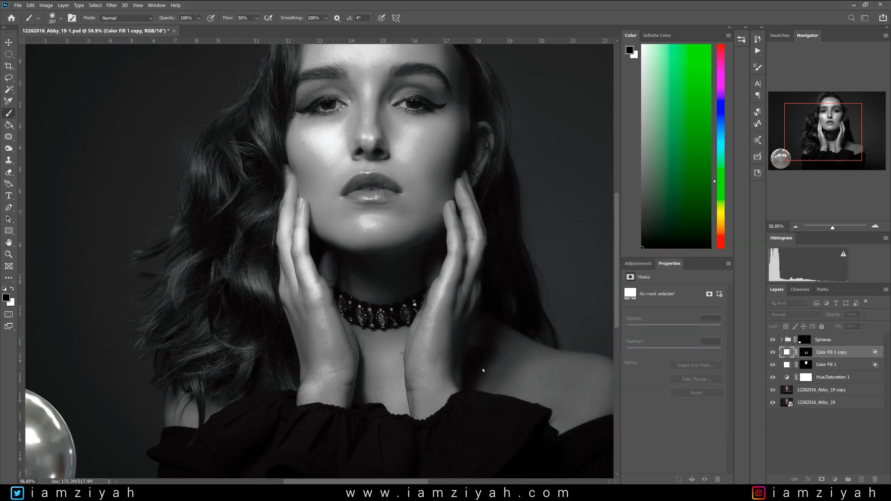
Duplicate the Color Fill 1 copy layer and delete the duplicate's layer mask.
key(ctrl+0)
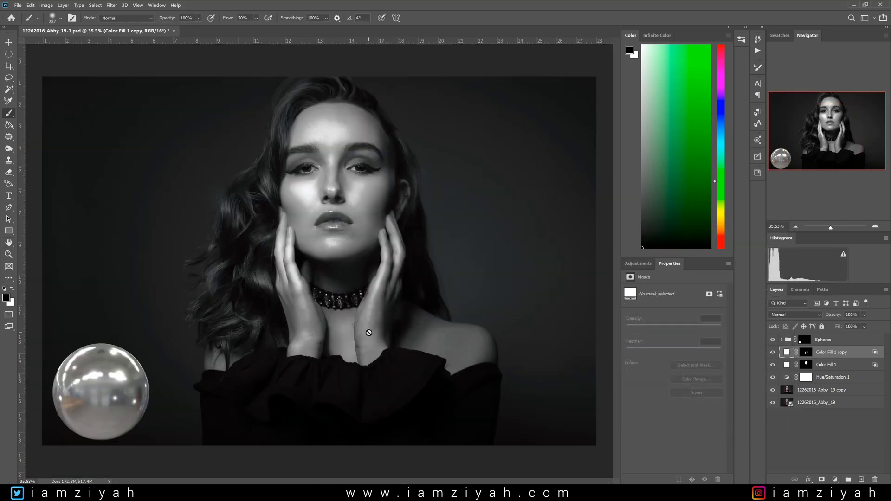
scroll(369, 332, up, 2)
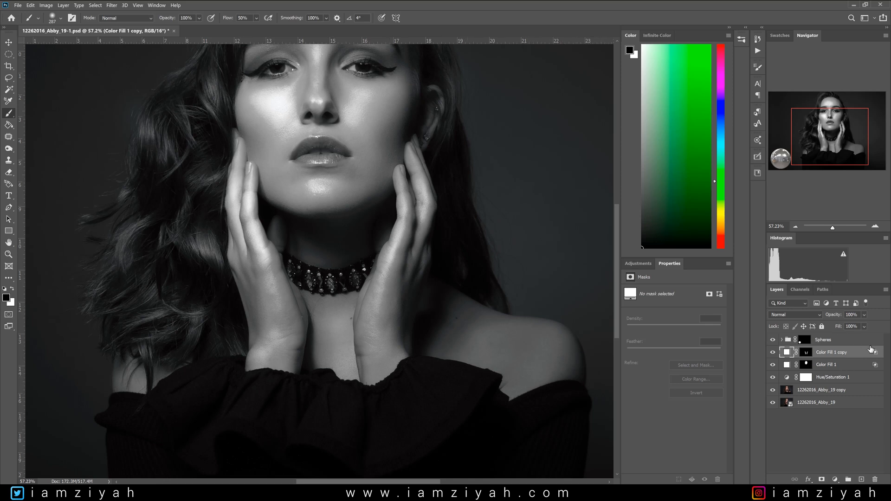
key(ctrl+j)
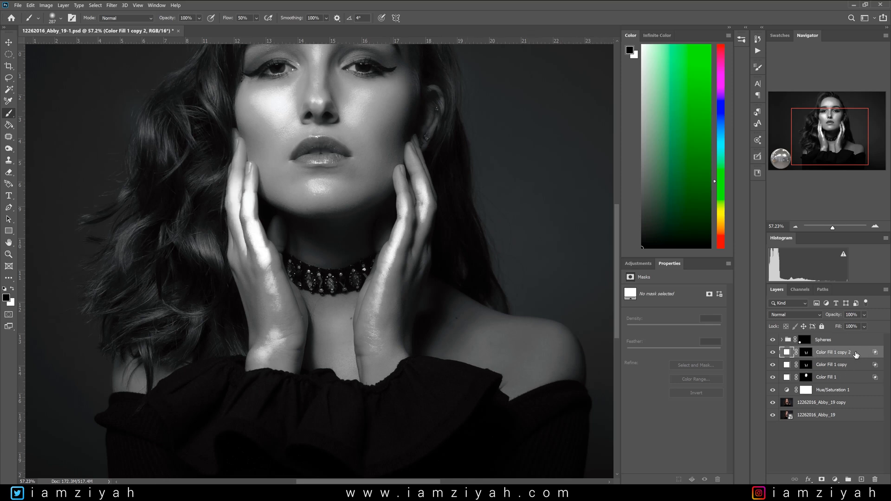
click(806, 355)
right_click(806, 356)
click(828, 371)
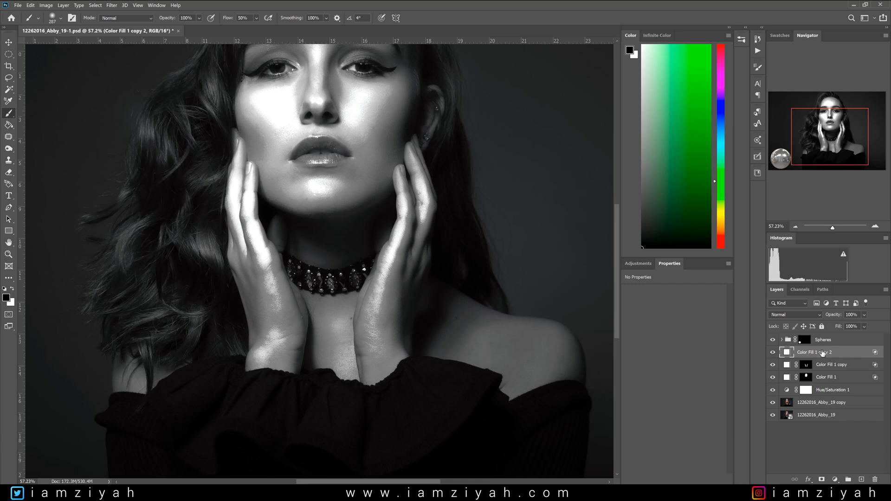
Set the split Blend If Underlying Layer black slider of Color Fill 1 copy 2 to 105 / 166.
key(space)
key(F2)
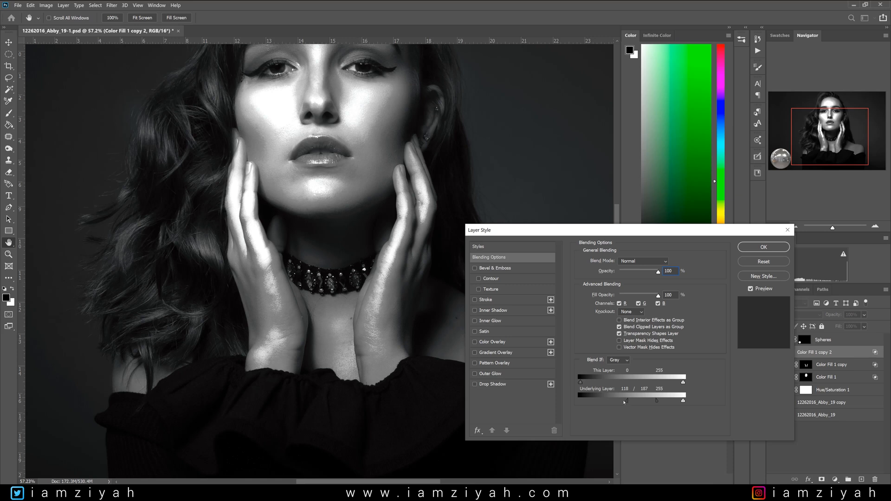
drag(612, 401, 623, 401)
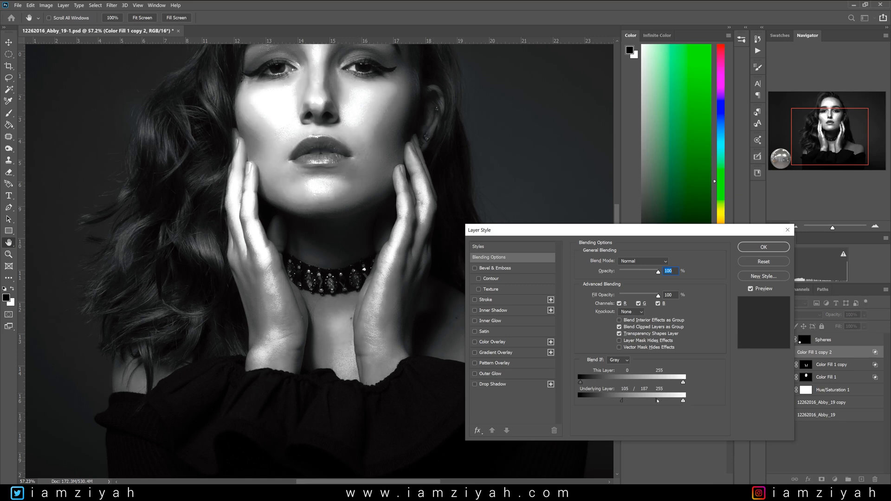
drag(650, 401, 648, 401)
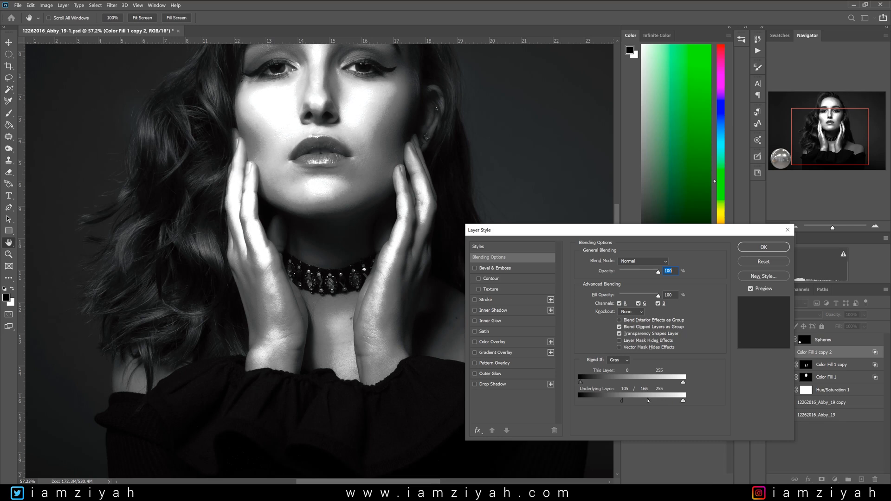
click(763, 249)
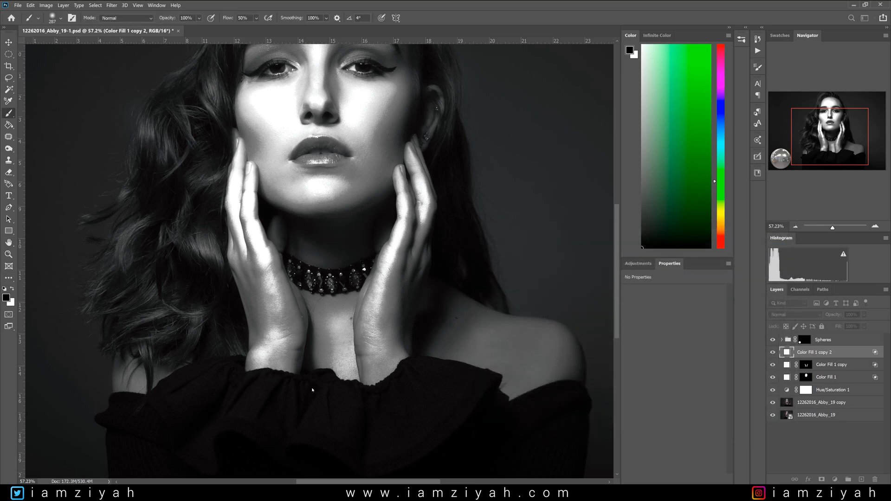
Add a layer mask to Color Fill 1 copy 2, invert it to black, and make white the foreground color.
scroll(312, 389, up, 5)
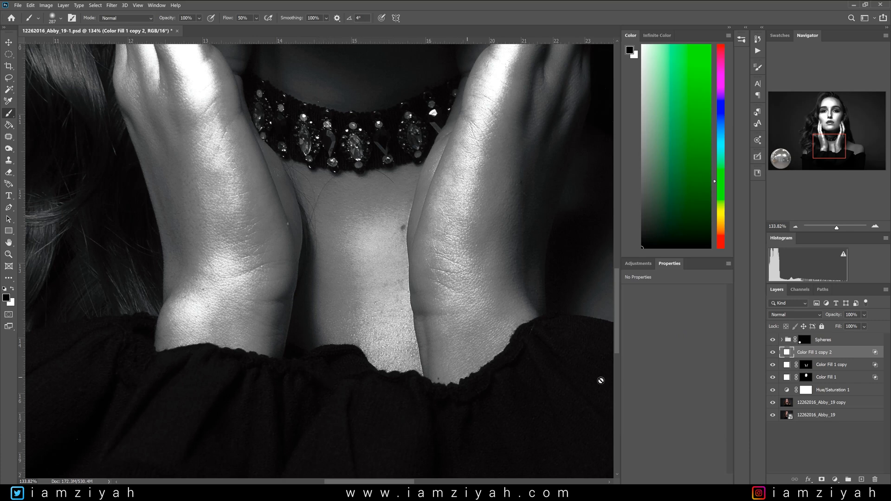
click(822, 479)
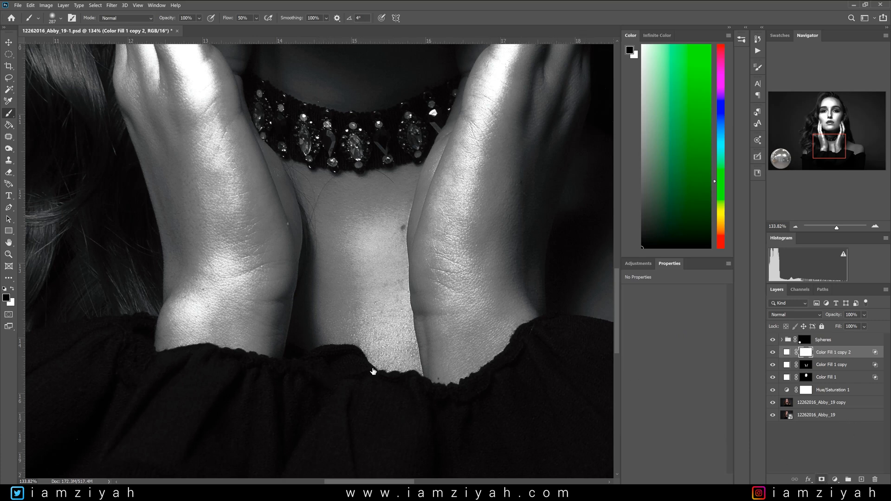
key(x)
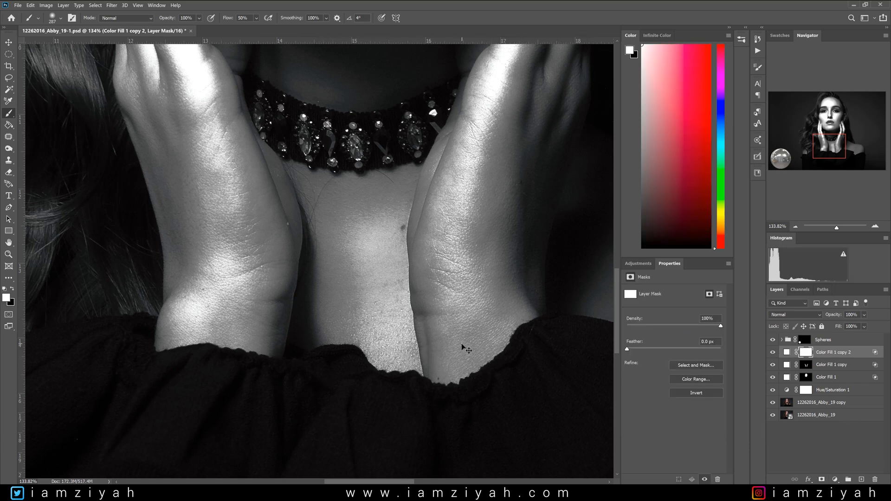
key(ctrl+i)
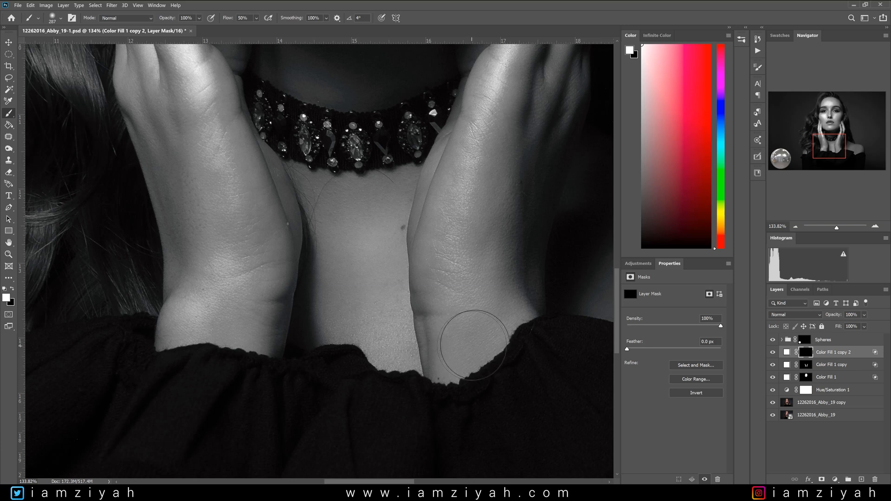
Paint white into the Color Fill 1 copy 2 mask over the wrists and the chest below the choker.
mouse_move(476, 344)
mouse_down()
mouse_move(474, 317)
mouse_move(437, 276)
mouse_up()
mouse_move(357, 278)
mouse_down()
mouse_move(374, 259)
mouse_move(368, 248)
mouse_move(372, 371)
mouse_up()
drag(211, 307, 223, 309)
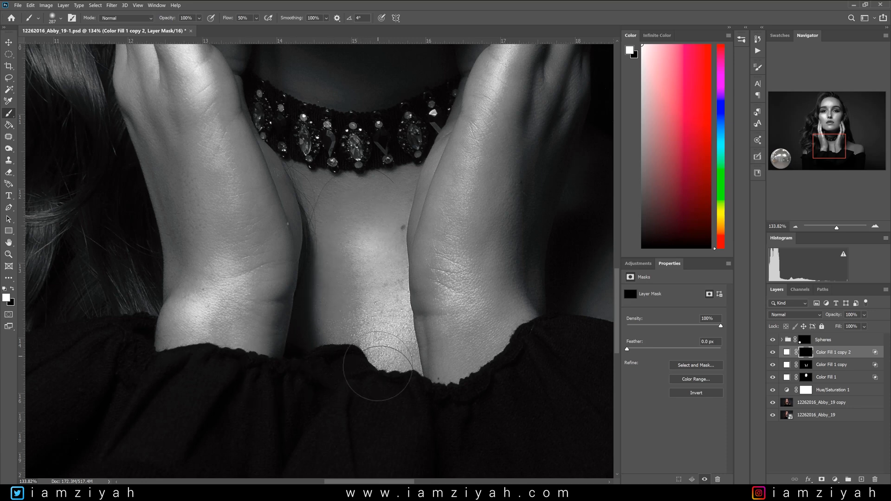
scroll(326, 295, down, 2)
scroll(326, 295, down, 1)
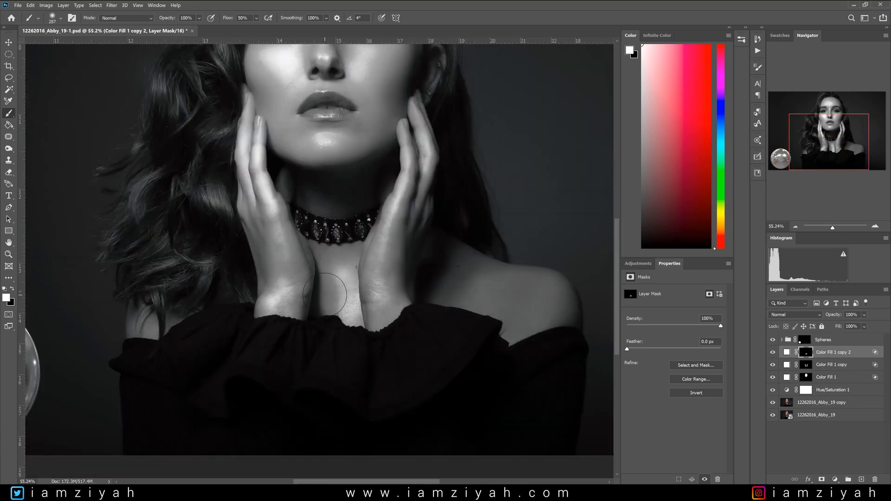
scroll(326, 295, down, 2)
scroll(294, 366, up, 2)
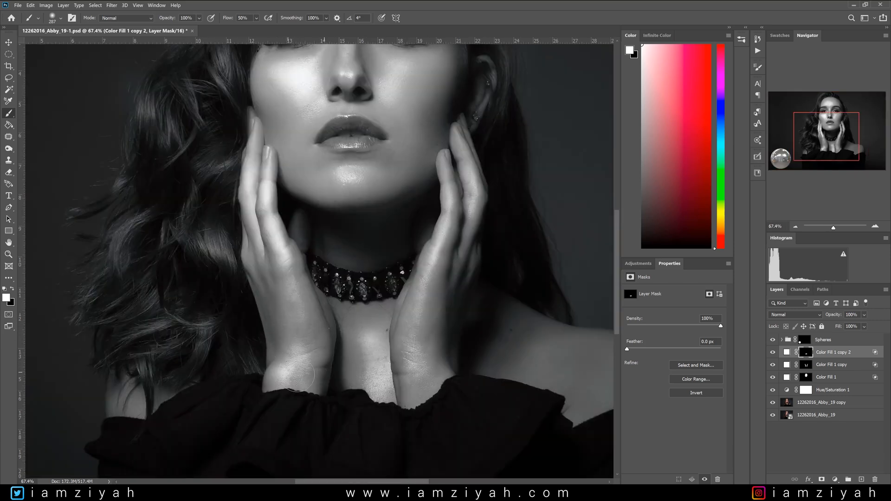
Soften the wrist highlight with a black brush at 10% opacity on the mask, and select the Color Fill 1 copy mask.
key(1)
key(x)
mouse_move(290, 361)
mouse_down()
mouse_move(297, 352)
mouse_move(285, 405)
mouse_move(300, 343)
mouse_move(313, 350)
mouse_move(292, 397)
mouse_move(308, 353)
mouse_move(303, 380)
mouse_up()
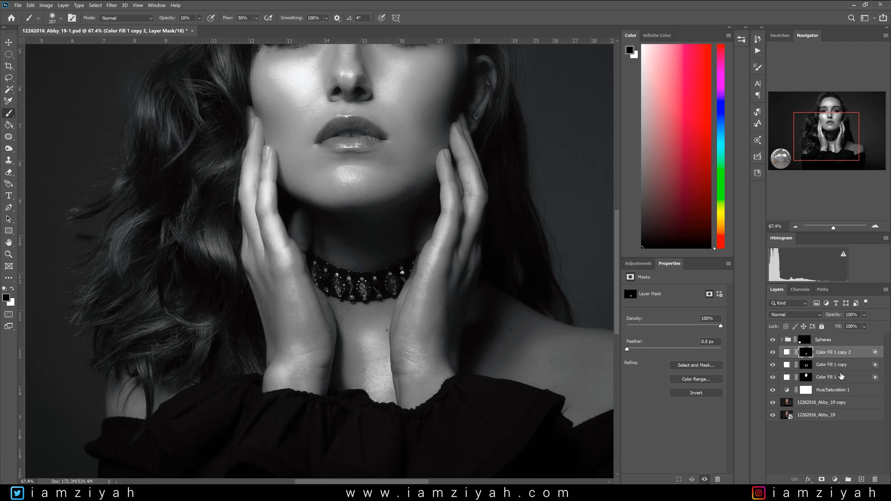
key(alt+bracketleft)
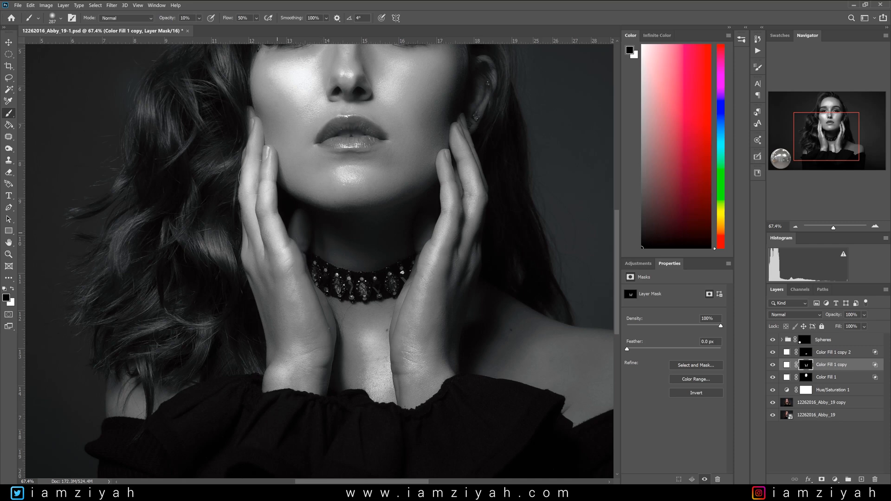
key(ctrl+0)
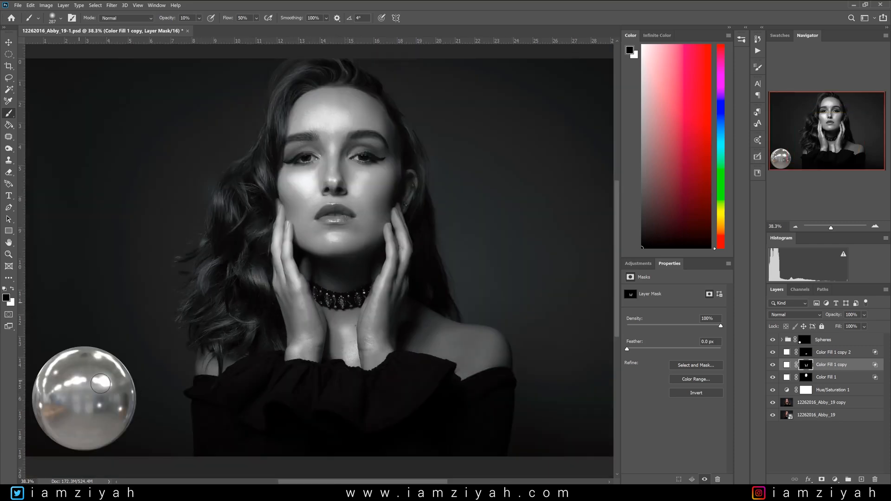
scroll(458, 238, up, 2)
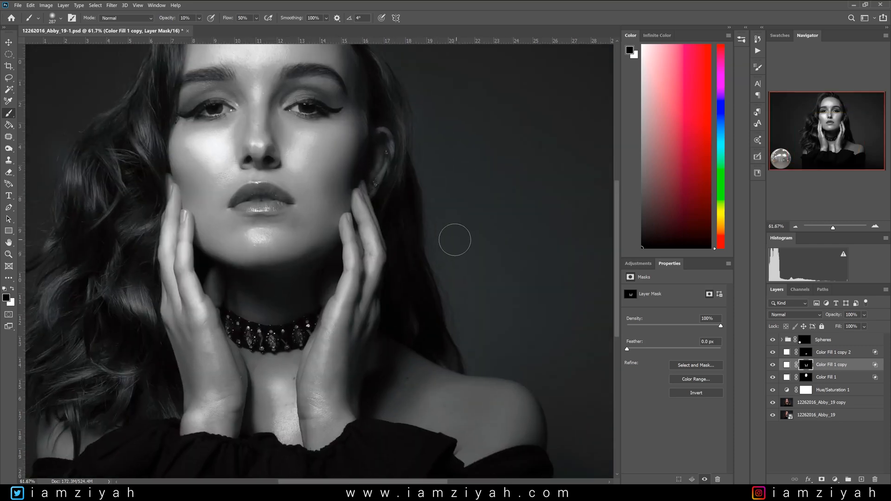
scroll(228, 298, up, 2)
scroll(246, 292, down, 2)
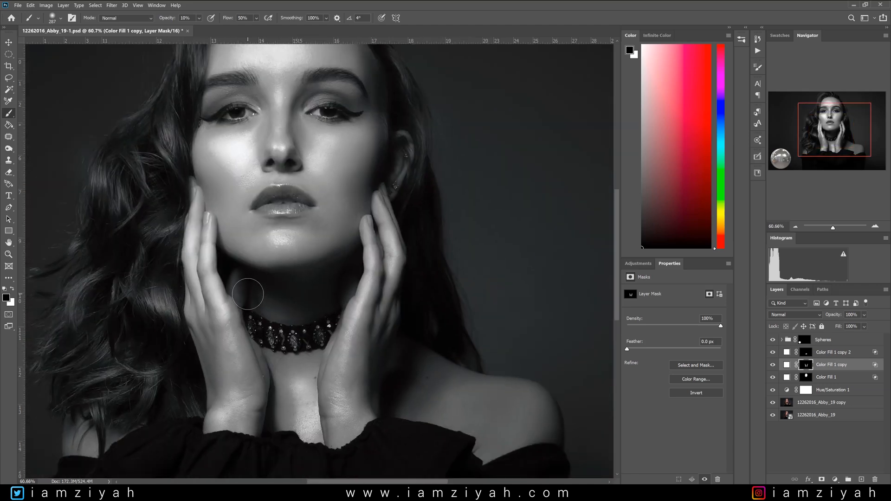
scroll(248, 295, down, 2)
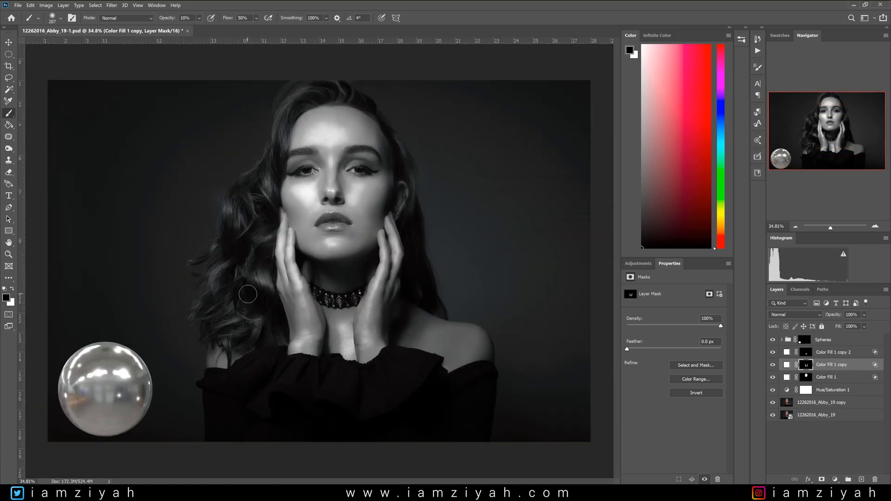
scroll(248, 294, up, 1)
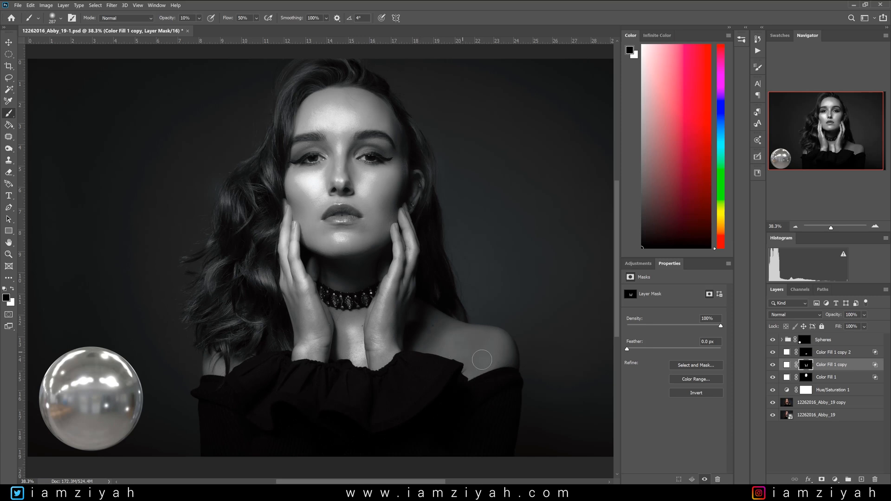
Duplicate the Color Fill 1 copy 2 layer and delete the duplicate's layer mask.
click(858, 357)
key(ctrl+j)
click(808, 355)
right_click(808, 356)
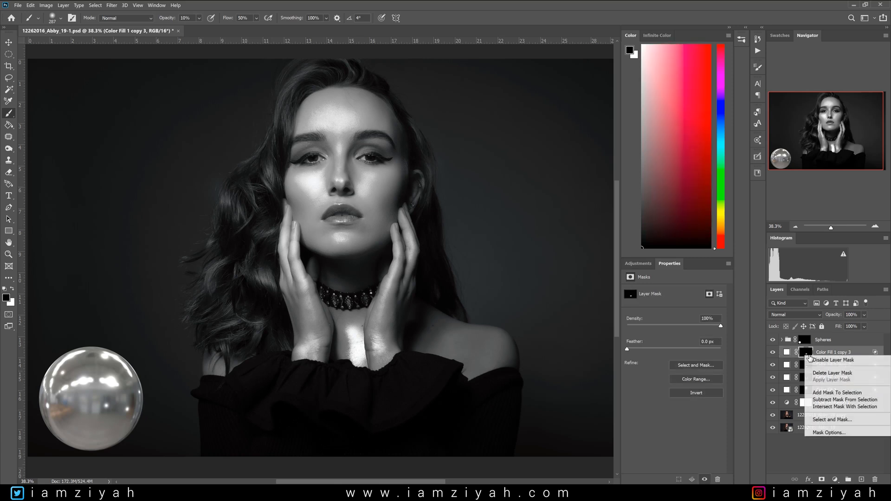
click(833, 374)
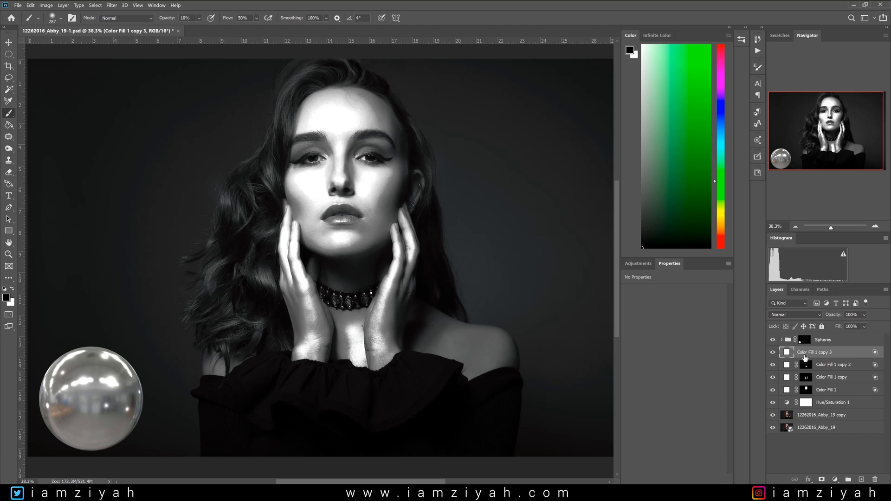
Set the split Blend If Underlying Layer black slider of Color Fill 1 copy 3 to 67 / 122.
double_click(835, 362)
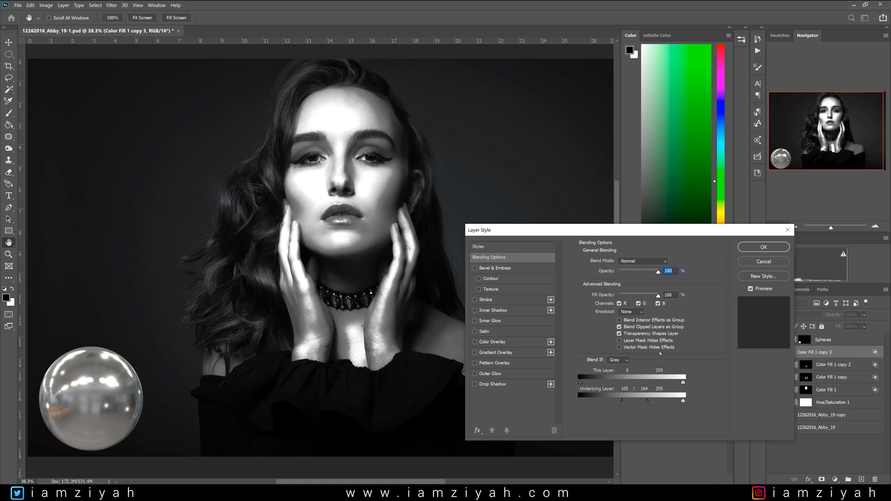
drag(691, 212, 691, 211)
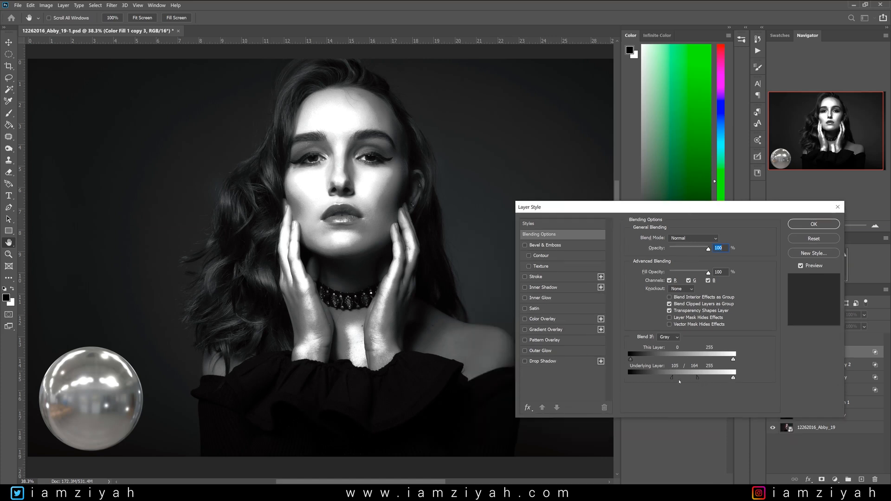
drag(649, 380, 654, 380)
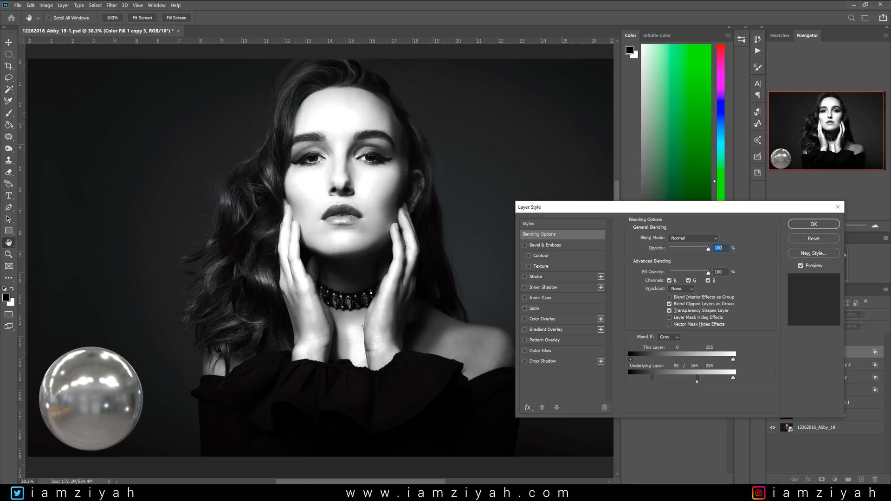
drag(681, 379, 658, 379)
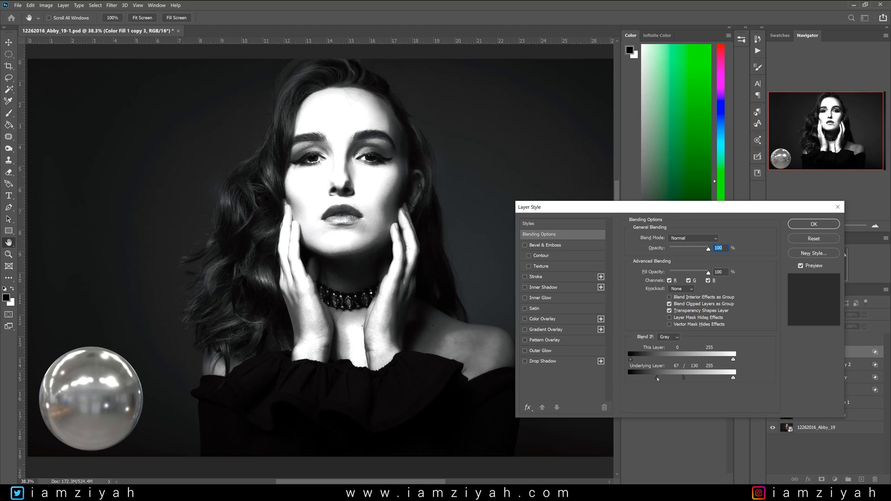
drag(686, 380, 680, 380)
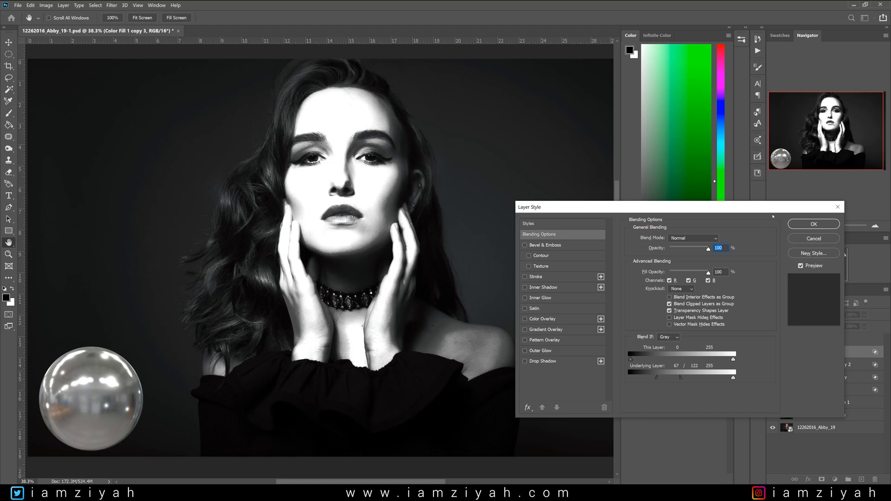
click(808, 224)
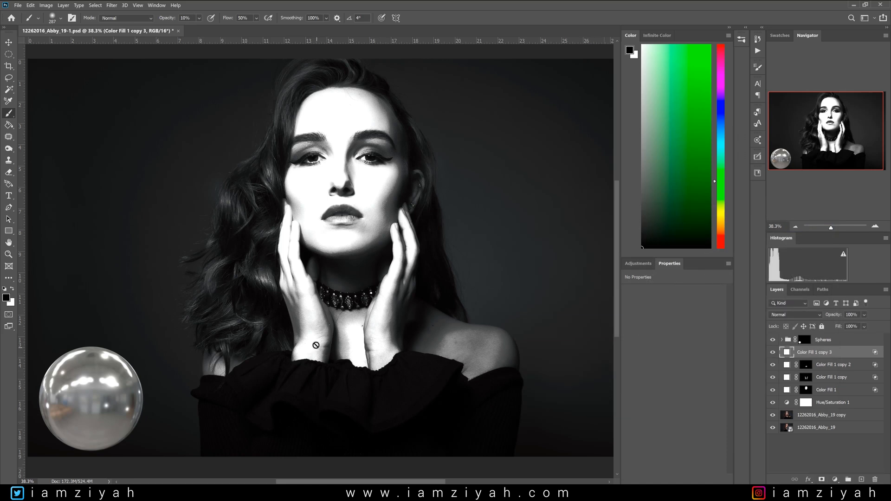
Add a black layer mask to Color Fill 1 copy 3 and paint both shoulders in with a white brush at 100% opacity.
click(823, 481)
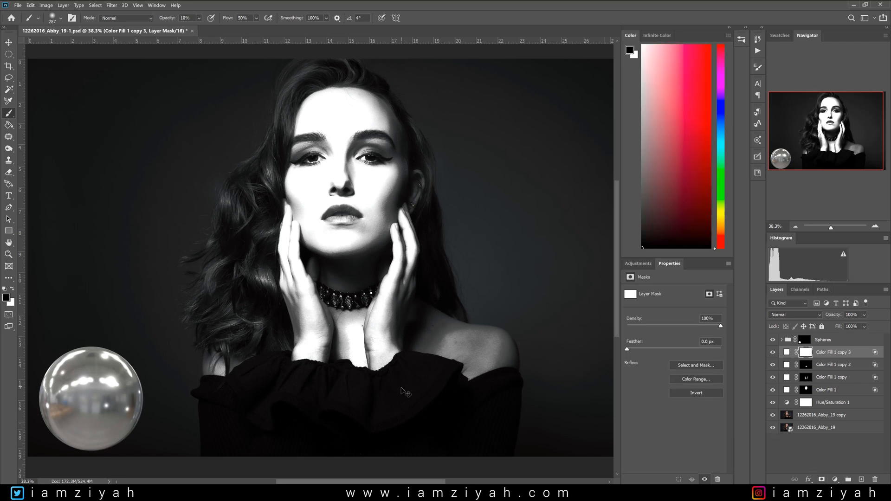
key(ctrl+i)
scroll(488, 370, up, 3)
key(0)
key(x)
mouse_move(442, 346)
mouse_down()
mouse_move(478, 349)
mouse_move(378, 318)
mouse_move(361, 358)
mouse_move(547, 313)
mouse_move(473, 377)
mouse_move(442, 259)
mouse_move(418, 358)
mouse_move(376, 333)
mouse_move(384, 300)
mouse_move(487, 308)
mouse_move(475, 299)
mouse_move(526, 377)
mouse_move(406, 350)
mouse_move(405, 316)
mouse_move(537, 333)
mouse_up()
scroll(450, 309, down, 6)
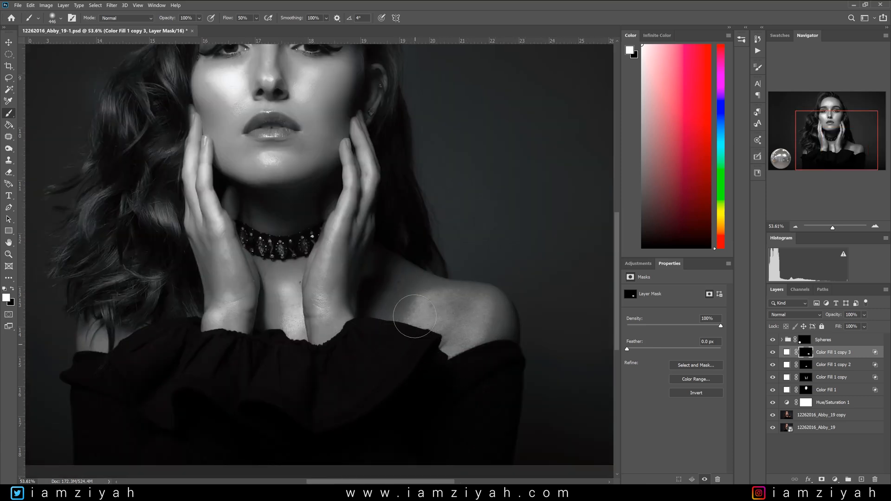
click(94, 342)
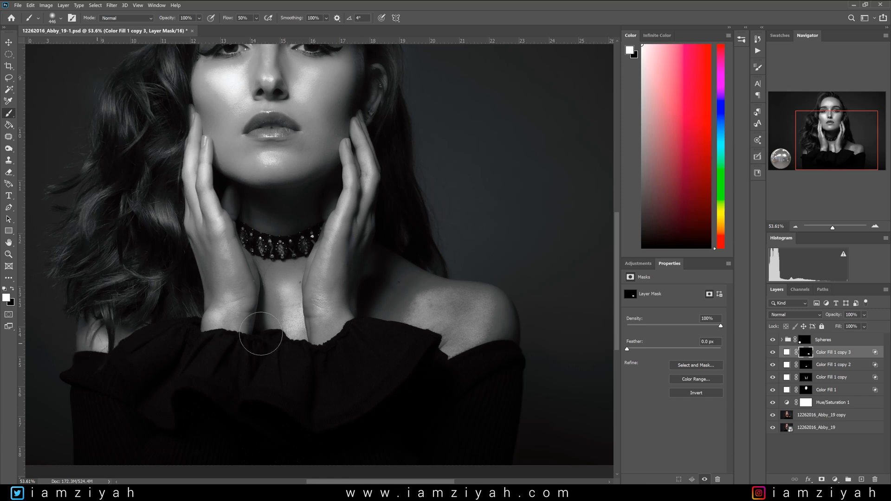
Refine the shoulder highlights by setting the split Underlying Layer black slider of Color Fill 1 copy 3 to 66 / 98.
key(ctrl+2)
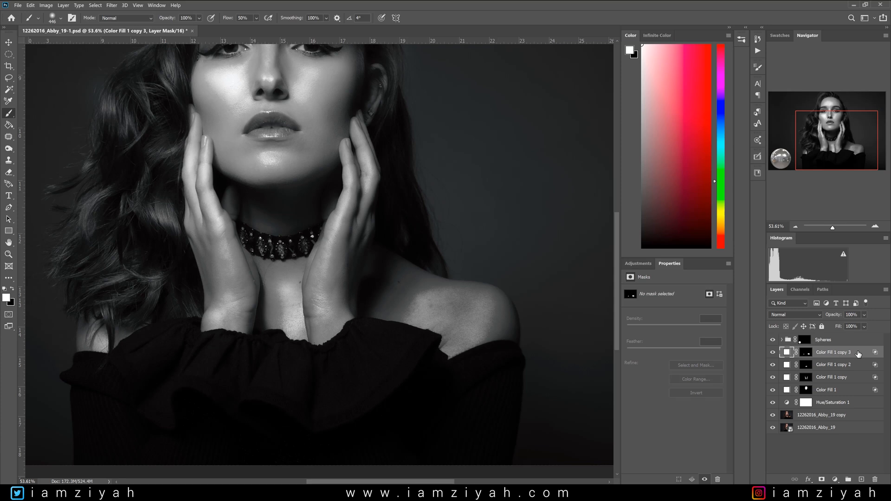
key(space)
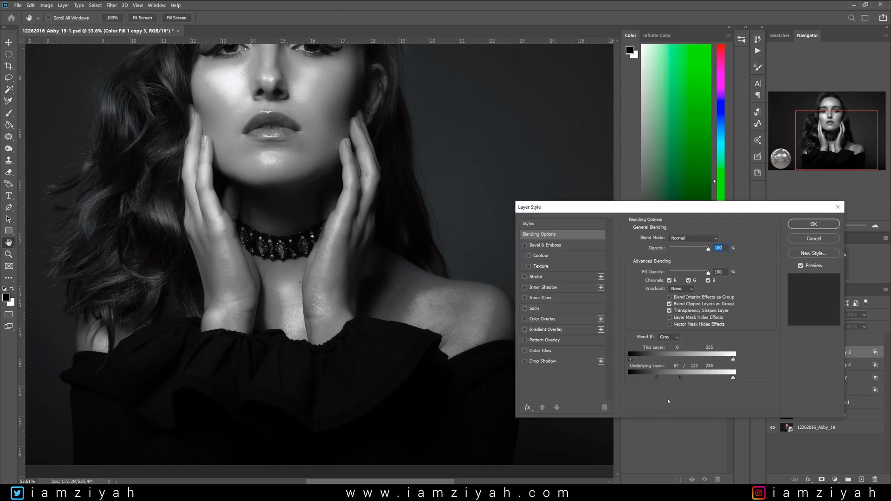
drag(656, 379, 653, 378)
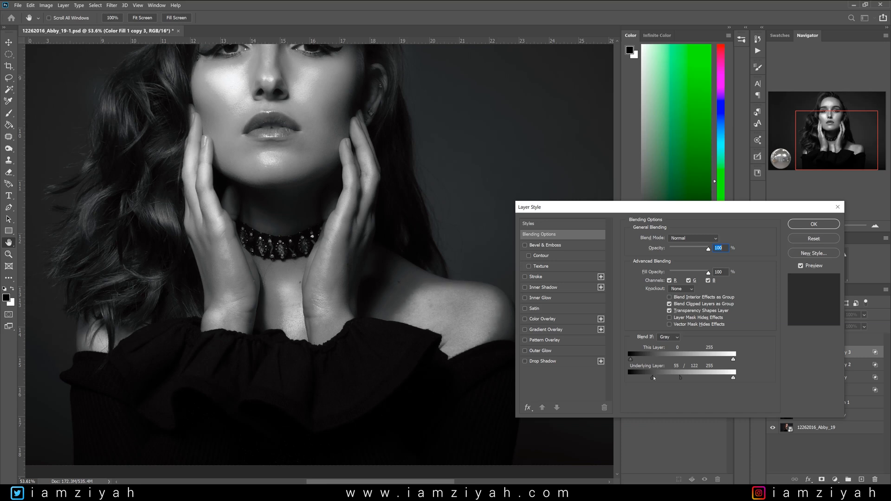
drag(670, 379, 658, 378)
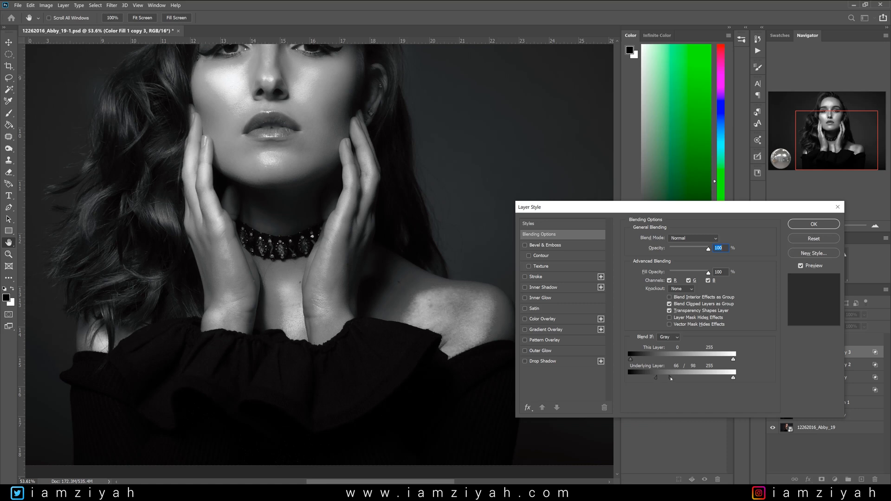
click(810, 223)
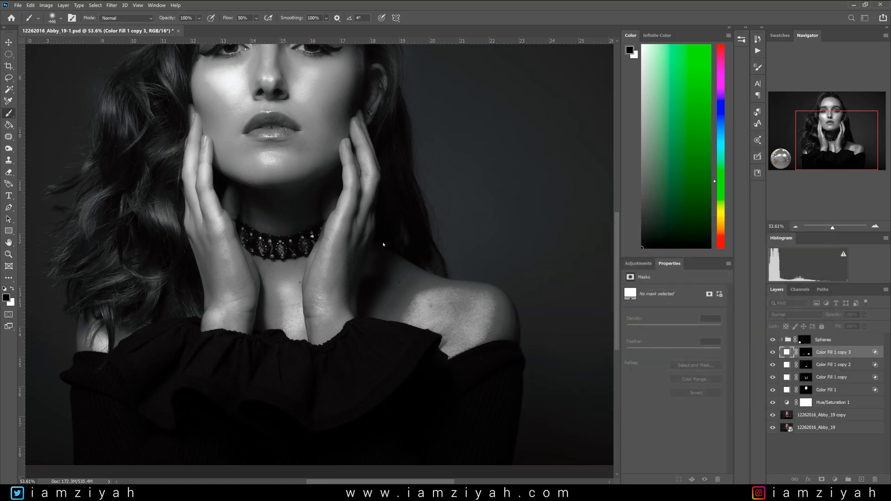
Soften the shoulder highlights by painting black on the Color Fill 1 copy 3 mask with a brush at 10% opacity.
scroll(384, 244, down, 5)
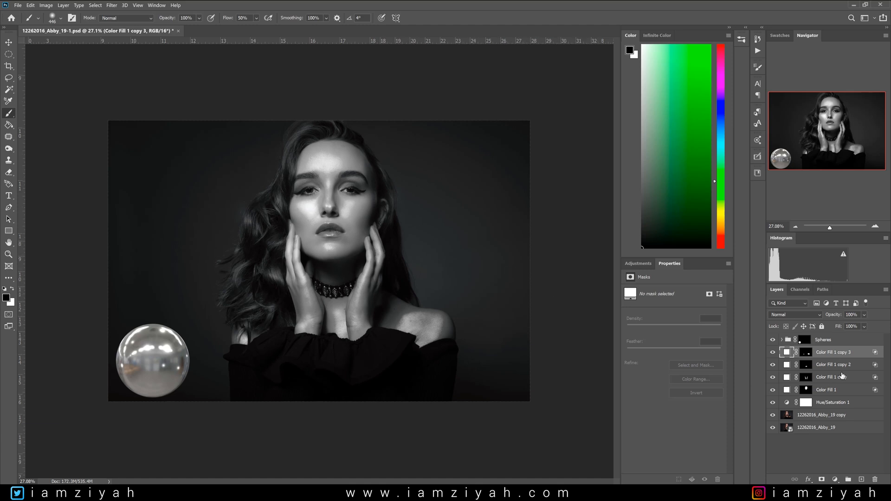
click(807, 353)
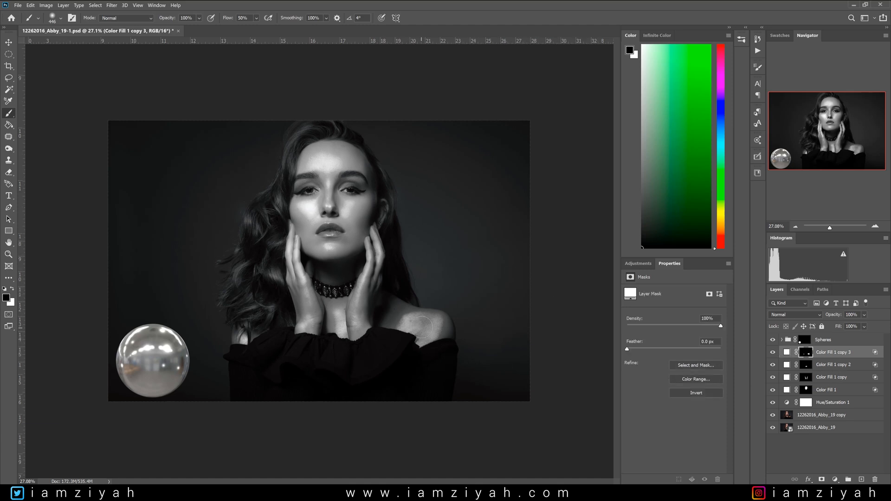
key(x)
key(x)
key(1)
mouse_move(422, 345)
mouse_down()
mouse_move(432, 322)
mouse_move(405, 332)
mouse_move(407, 318)
mouse_move(424, 327)
mouse_up()
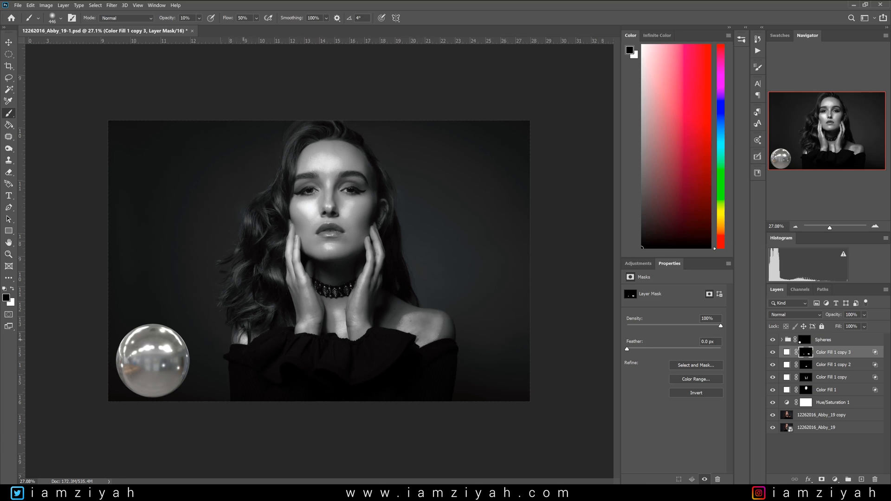
key(5)
key(1)
key(6)
Group the four Color Fill layers with Hue/Saturation 1 and add a layer mask inverted to black to the group.
shift+click(861, 405)
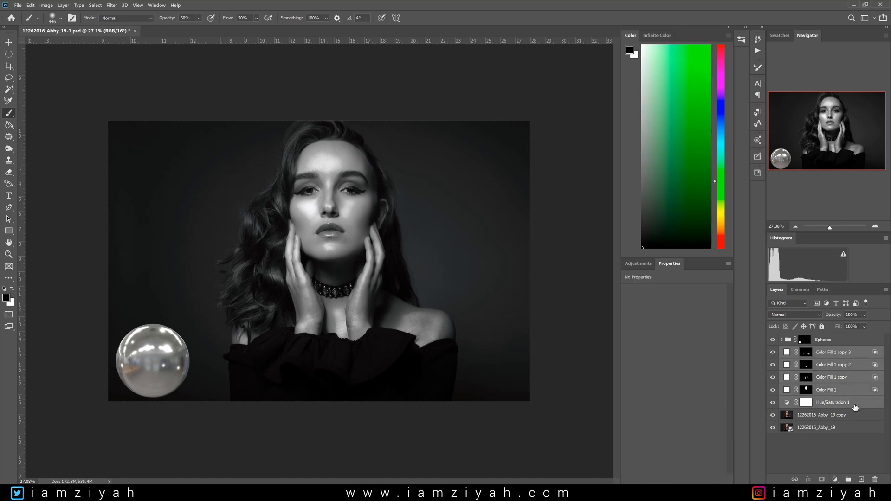
key(ctrl+g)
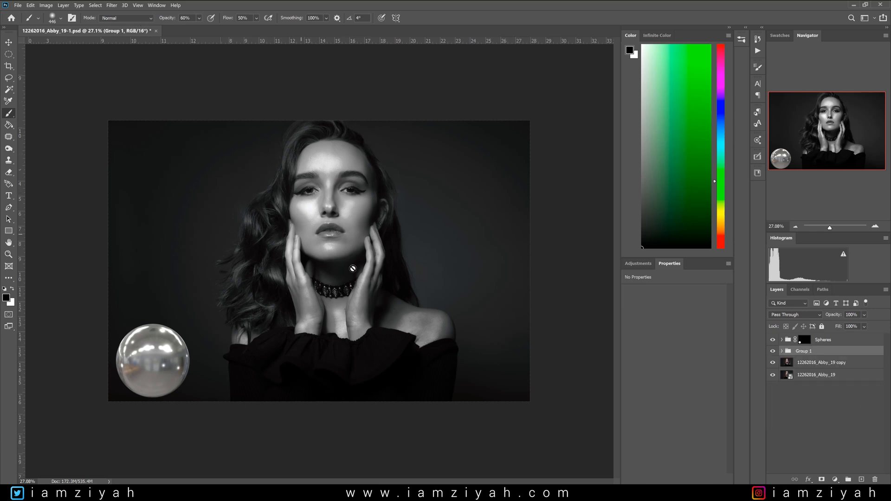
click(822, 479)
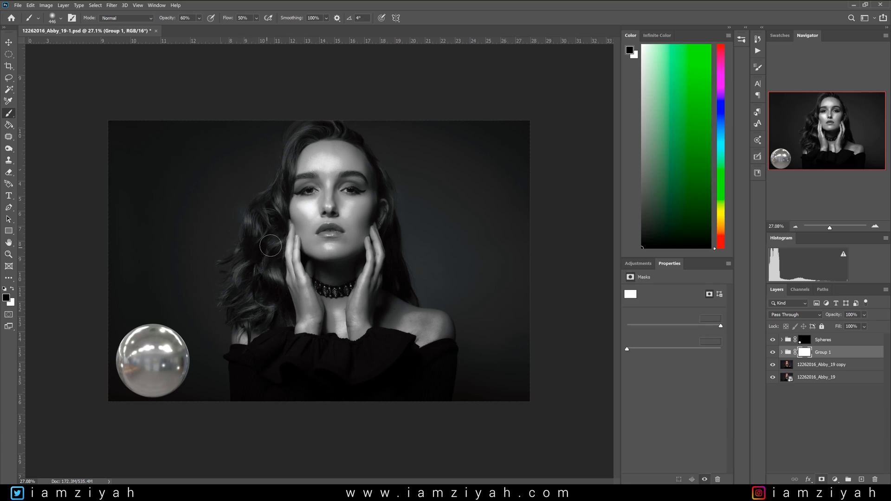
scroll(358, 226, up, 2)
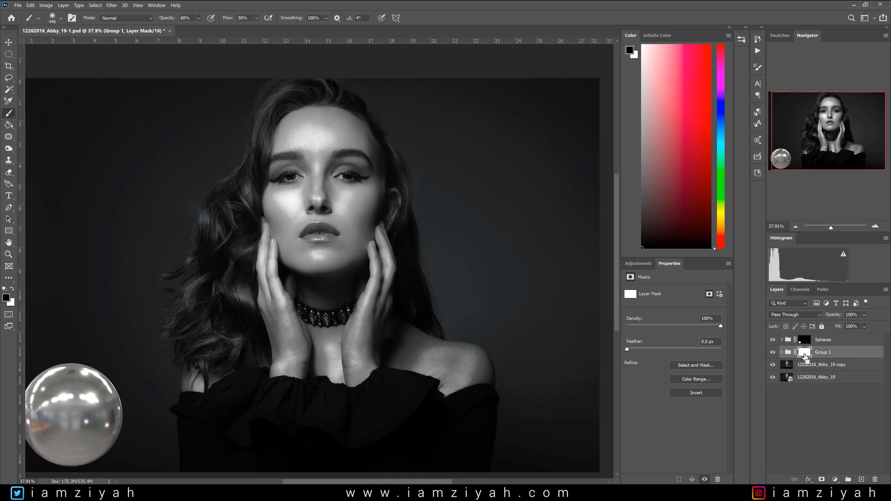
key(ctrl+i)
Reveal the silver effect on the face by painting white at 100% opacity on the Group 1 mask.
key(0)
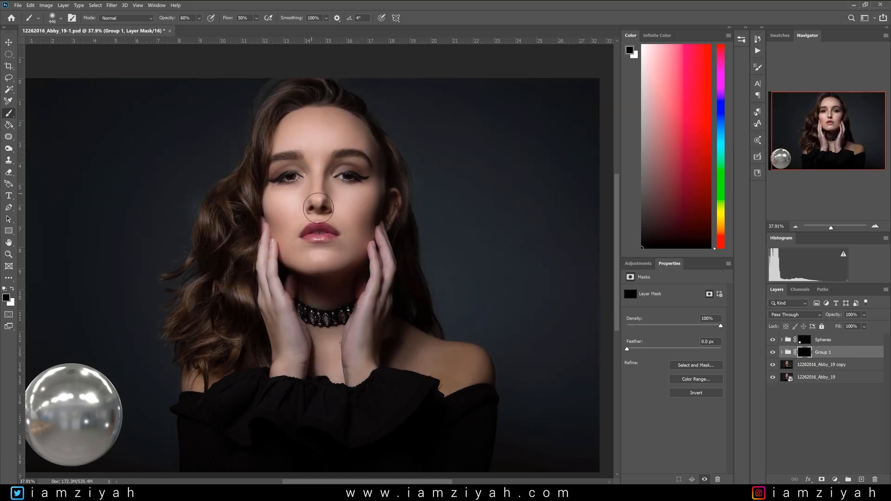
key(x)
mouse_move(308, 149)
mouse_down()
mouse_move(309, 267)
mouse_move(353, 151)
mouse_move(275, 184)
mouse_move(320, 279)
mouse_move(316, 223)
mouse_move(338, 137)
mouse_up()
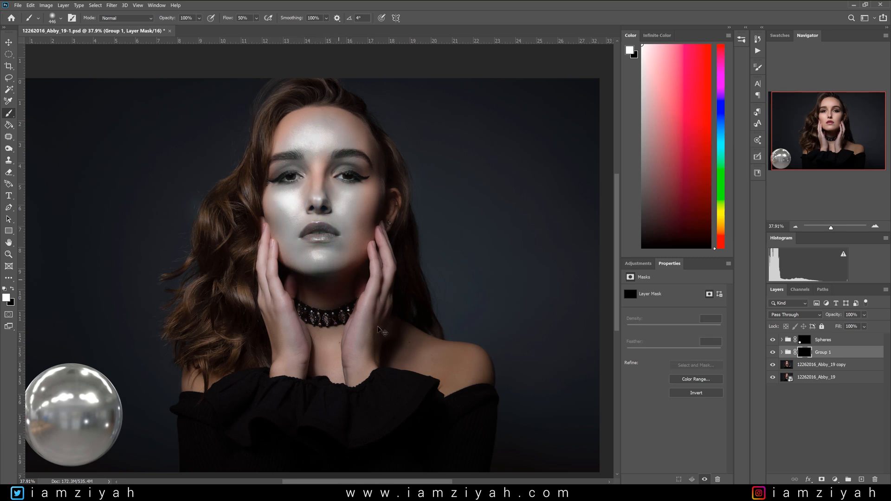
Undo the face painting on the Group 1 mask and paint white over the hands and upper chest to reveal silver there.
key(ctrl+z)
mouse_move(289, 355)
mouse_down()
mouse_move(289, 316)
mouse_move(267, 237)
mouse_move(282, 378)
mouse_move(377, 359)
mouse_move(399, 366)
mouse_move(283, 355)
mouse_move(351, 332)
mouse_move(370, 347)
mouse_move(341, 344)
mouse_move(425, 349)
mouse_move(310, 363)
mouse_move(361, 372)
mouse_move(350, 376)
mouse_move(359, 378)
mouse_move(351, 371)
mouse_move(359, 358)
mouse_move(328, 354)
mouse_move(281, 321)
mouse_up()
scroll(254, 335, up, 2)
scroll(254, 335, up, 1)
drag(288, 364, 271, 365)
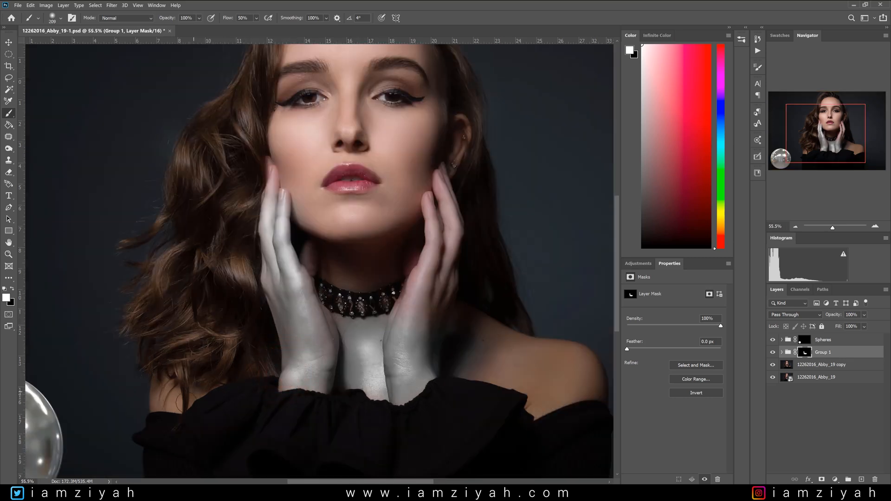
Extend the silver effect over both shoulders and the fingers of the shaded hand by painting white on the Group 1 mask.
drag(168, 404, 163, 401)
scroll(411, 348, down, 2)
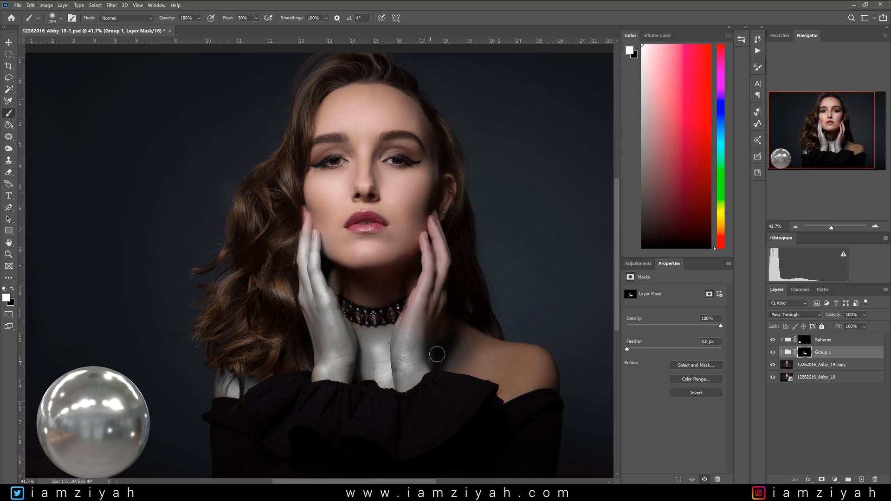
mouse_move(430, 251)
mouse_down()
mouse_move(436, 232)
mouse_move(427, 319)
mouse_up()
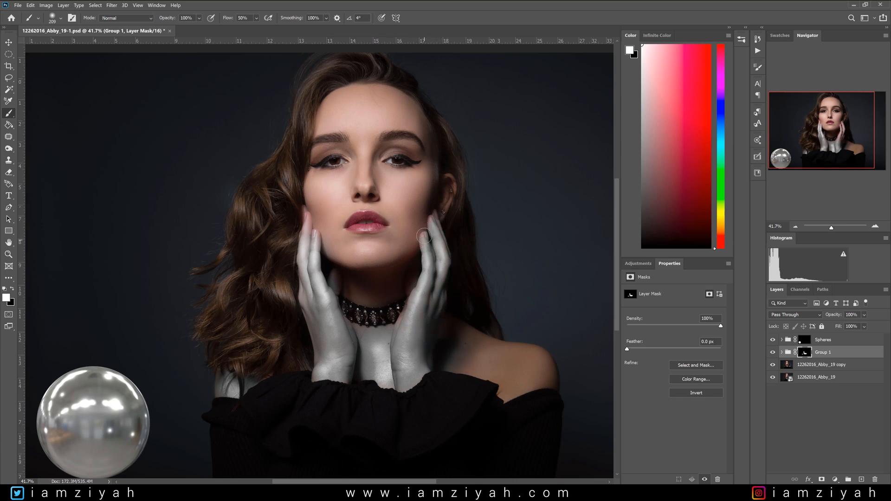
mouse_move(395, 371)
mouse_down()
mouse_move(439, 362)
mouse_move(530, 386)
mouse_move(435, 347)
mouse_move(526, 375)
mouse_move(468, 349)
mouse_move(444, 318)
mouse_up()
mouse_move(468, 334)
mouse_down()
mouse_move(533, 353)
mouse_move(486, 345)
mouse_move(522, 357)
mouse_move(477, 379)
mouse_move(514, 372)
mouse_move(504, 405)
mouse_move(550, 380)
mouse_move(538, 354)
mouse_move(489, 359)
mouse_move(547, 360)
mouse_move(513, 346)
mouse_move(554, 375)
mouse_move(485, 372)
mouse_move(509, 354)
mouse_move(545, 385)
mouse_move(545, 352)
mouse_move(516, 342)
mouse_move(545, 359)
mouse_move(555, 388)
mouse_move(514, 373)
mouse_move(516, 364)
mouse_move(527, 380)
mouse_up()
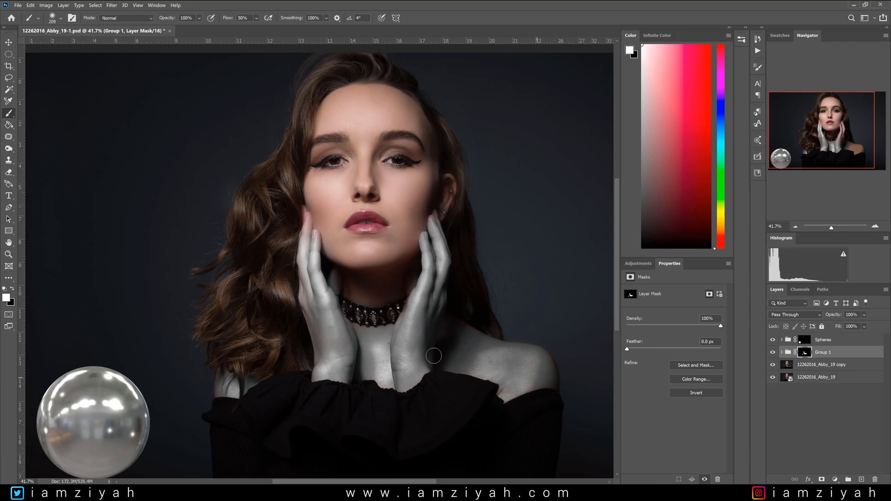
Paint white on the Group 1 mask over the remaining fingertips and the neck between the chin and the choker.
scroll(313, 321, up, 3)
scroll(302, 339, up, 2)
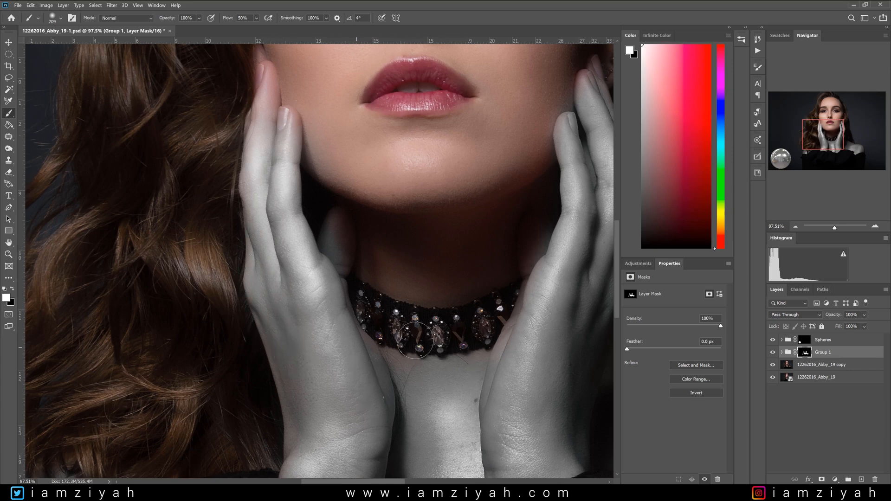
scroll(346, 290, down, 1)
mouse_move(284, 173)
mouse_down()
mouse_move(293, 84)
mouse_move(291, 141)
mouse_up()
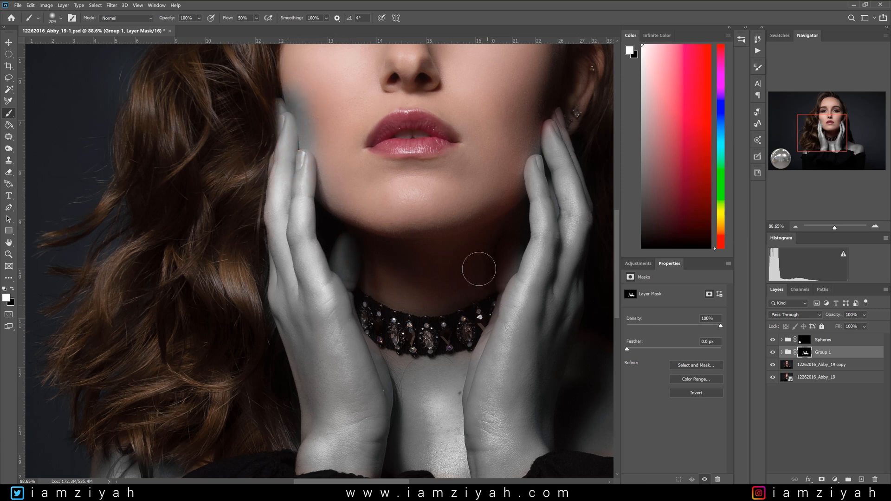
drag(513, 286, 505, 299)
Clear the silver effect from the beaded choker by painting black on the Group 1 mask with a soft 55 px brush.
scroll(433, 375, up, 4)
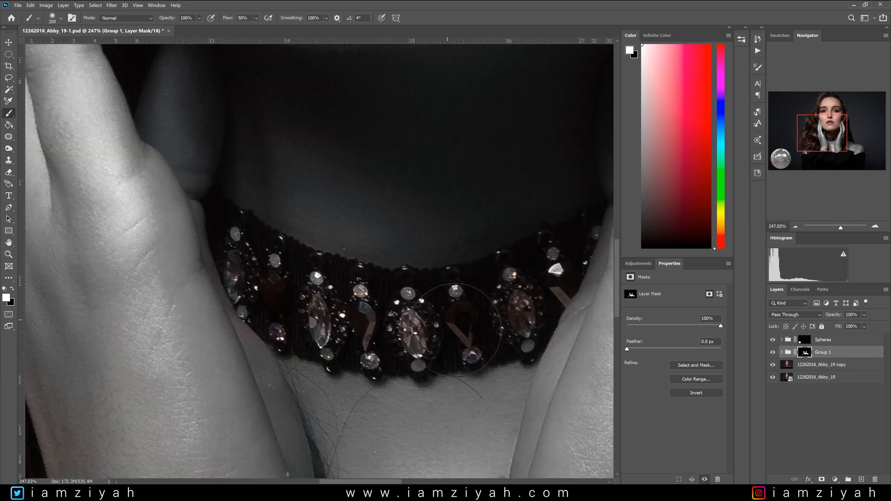
scroll(445, 315, up, 3)
alt+right_click(425, 328)
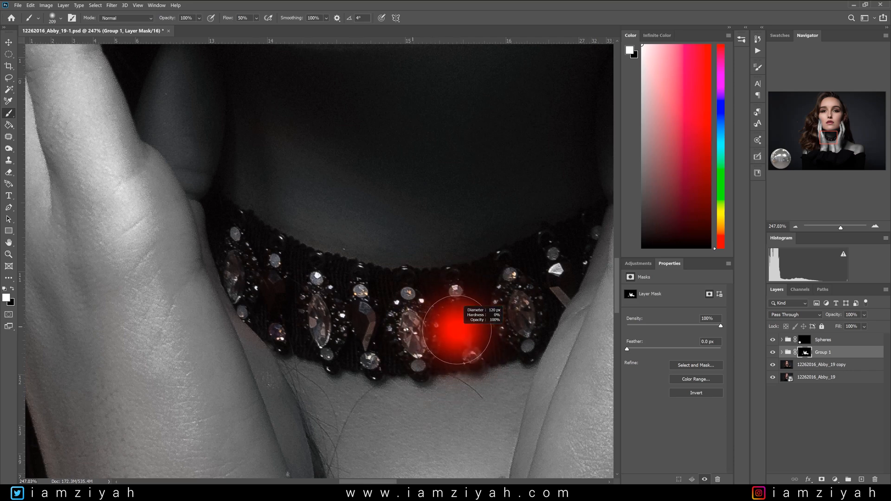
key(x)
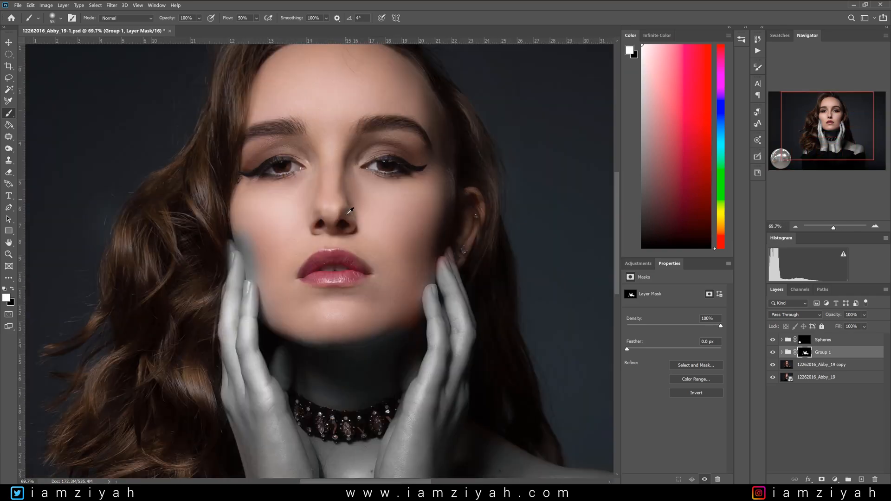
Reveal the silver effect across the cheeks, nose, eyelids and forehead by painting white on the Group 1 mask.
drag(351, 211, 278, 214)
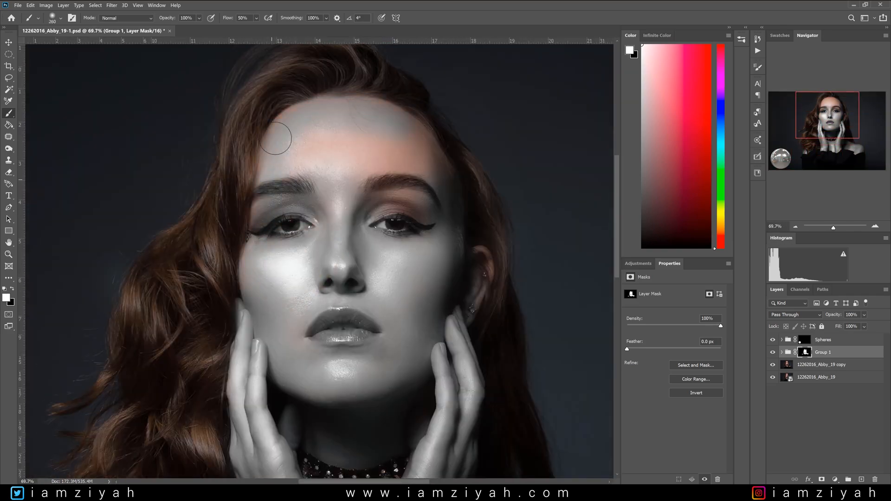
mouse_move(279, 136)
mouse_down()
mouse_move(300, 174)
mouse_move(331, 152)
mouse_up()
drag(297, 201, 257, 215)
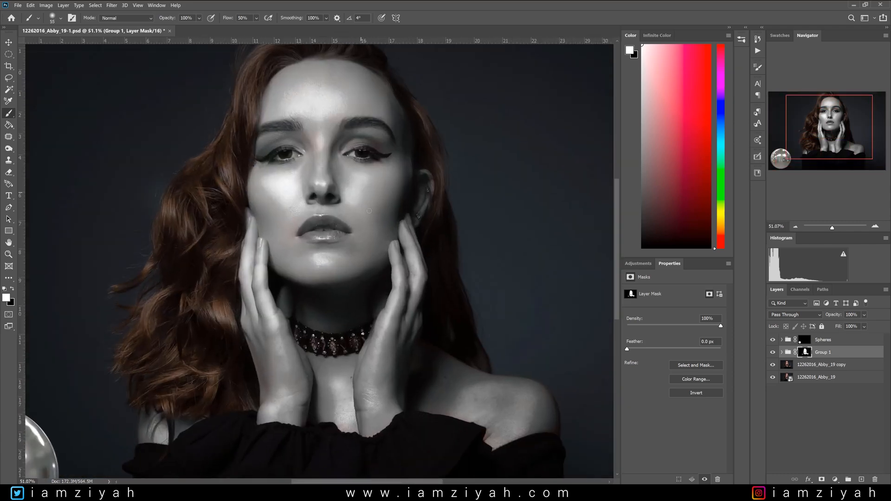
Try bringing back the natural red lips by painting black over them on the Group 1 mask.
click(825, 124)
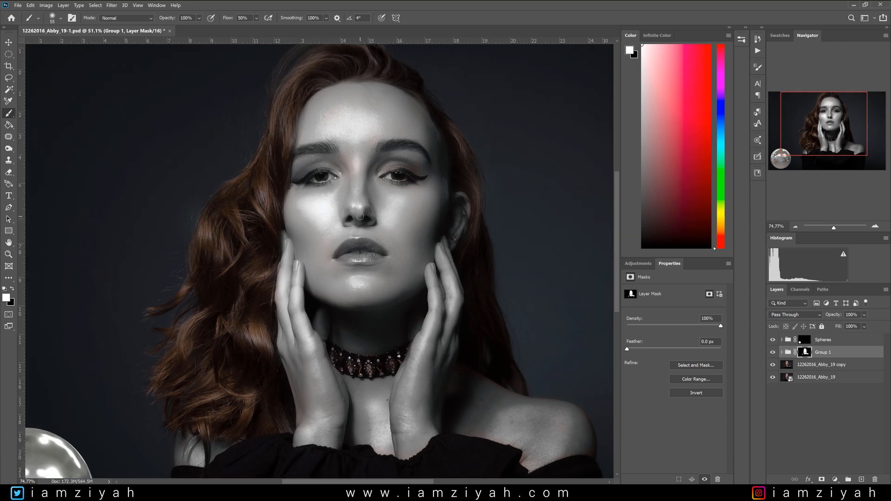
scroll(339, 206, up, 5)
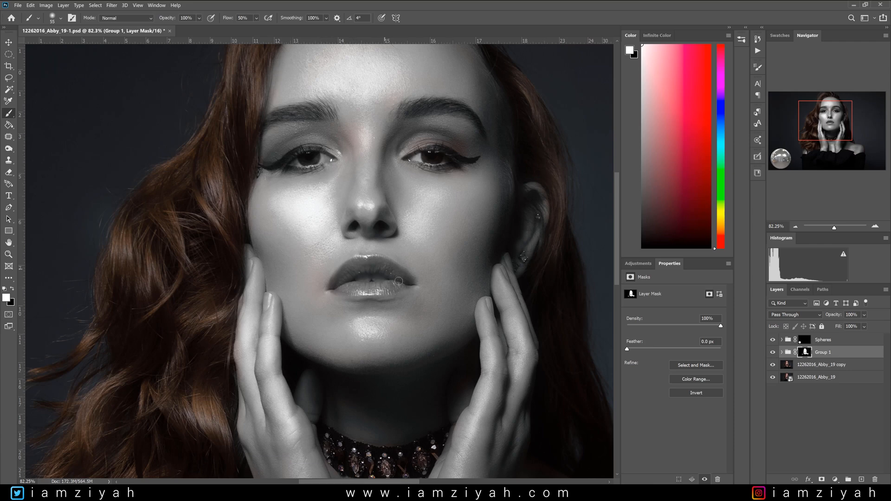
scroll(383, 281, up, 5)
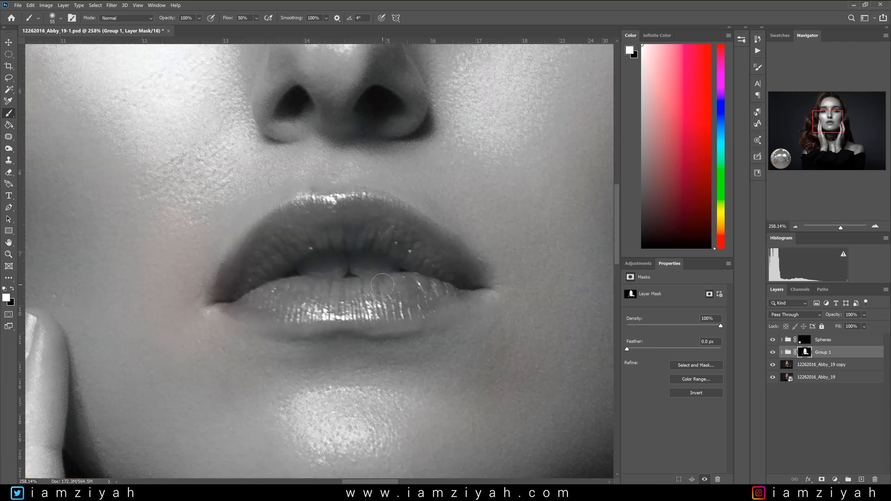
key(x)
mouse_move(434, 290)
mouse_down()
mouse_move(324, 299)
mouse_move(219, 287)
mouse_move(280, 309)
mouse_move(342, 310)
mouse_move(405, 309)
mouse_move(461, 287)
mouse_move(364, 213)
mouse_move(288, 213)
mouse_move(233, 266)
mouse_move(469, 286)
mouse_move(405, 213)
mouse_move(471, 283)
mouse_up()
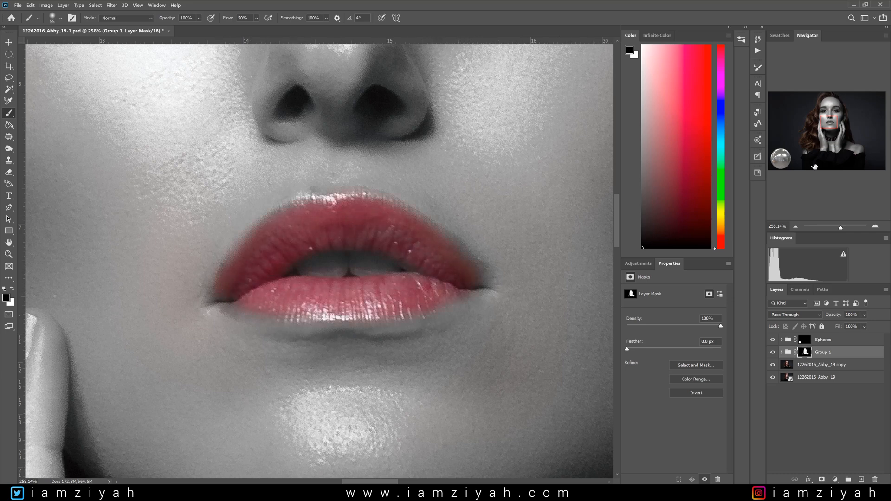
scroll(471, 284, down, 3)
scroll(400, 211, down, 5)
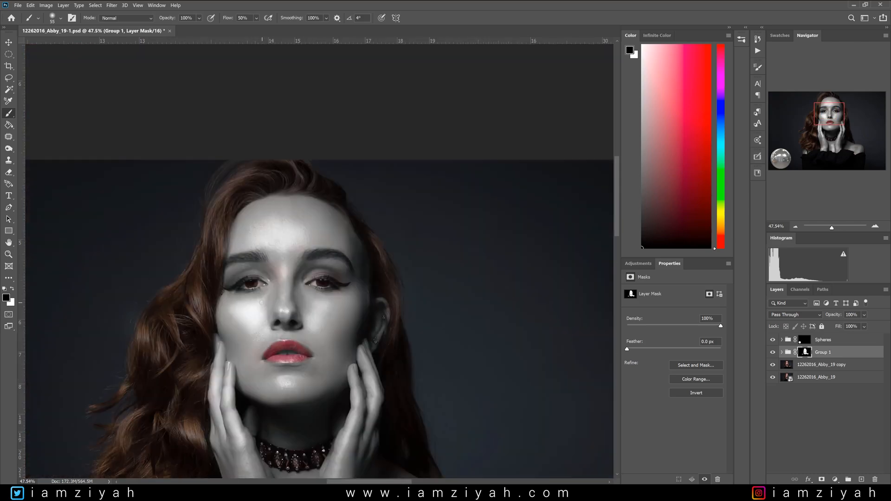
Make the lips silver again by painting white over them on the Group 1 mask with a larger brush.
scroll(322, 213, up, 3)
scroll(321, 213, up, 5)
key(x)
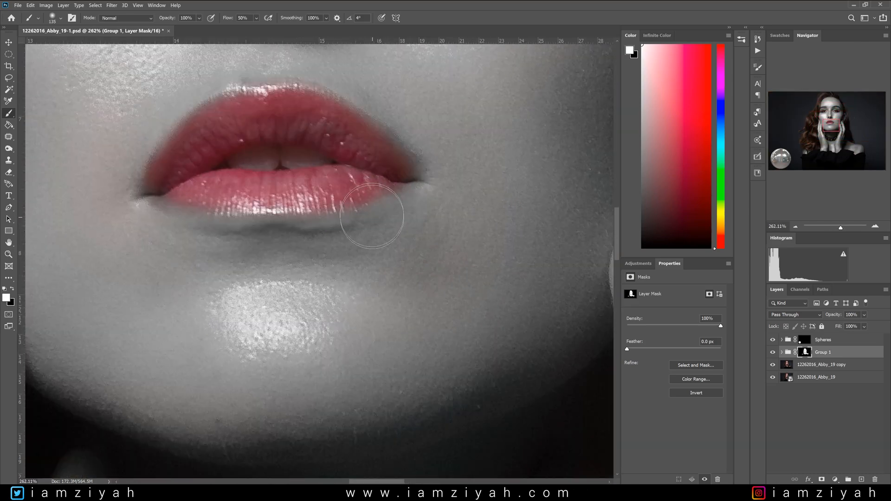
mouse_move(372, 209)
mouse_down()
mouse_move(124, 205)
mouse_move(378, 159)
mouse_move(200, 172)
mouse_move(390, 153)
mouse_move(157, 130)
mouse_up()
scroll(157, 130, down, 8)
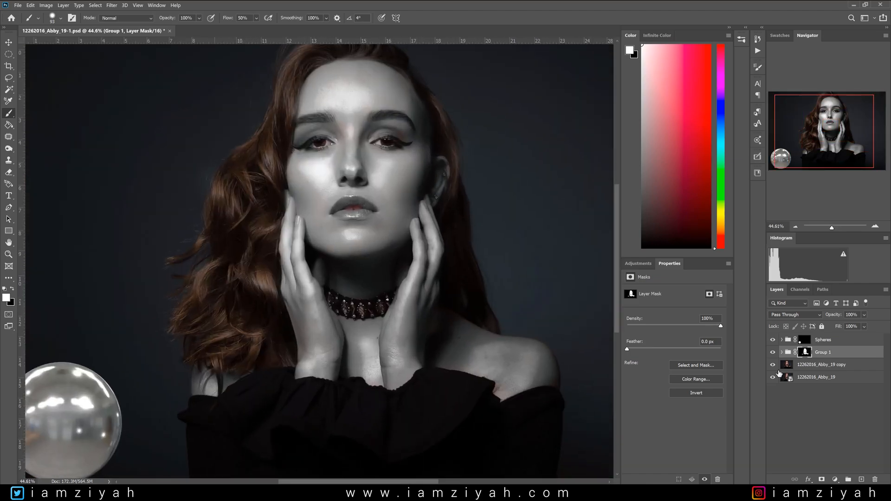
Preview Group 1 at 57% opacity, return it to 100%, and rename the group Silver.
scroll(338, 100, up, 3)
scroll(284, 230, down, 5)
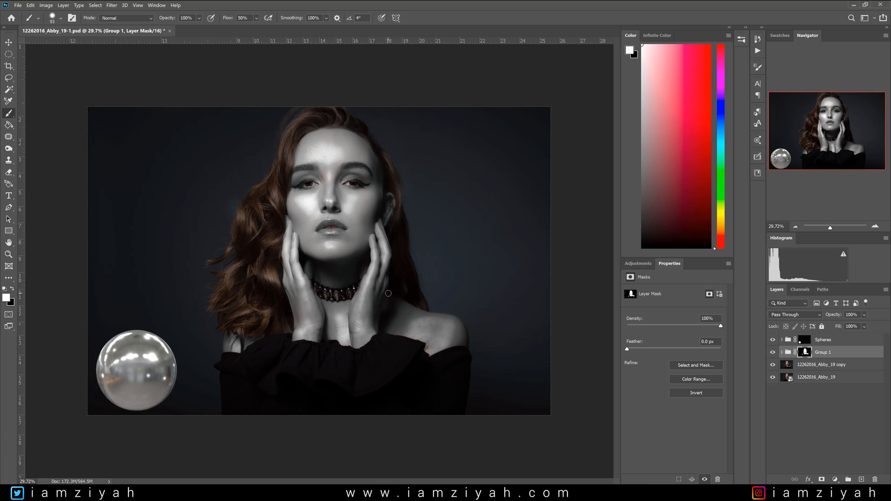
click(863, 326)
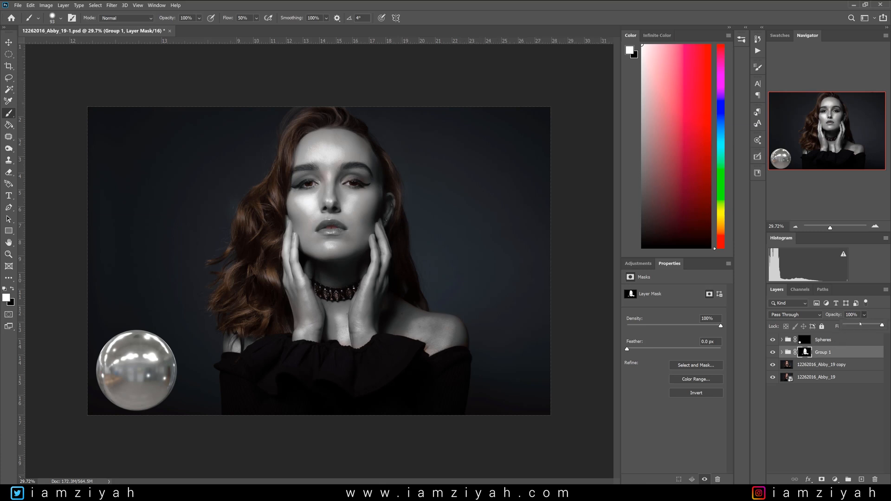
click(868, 326)
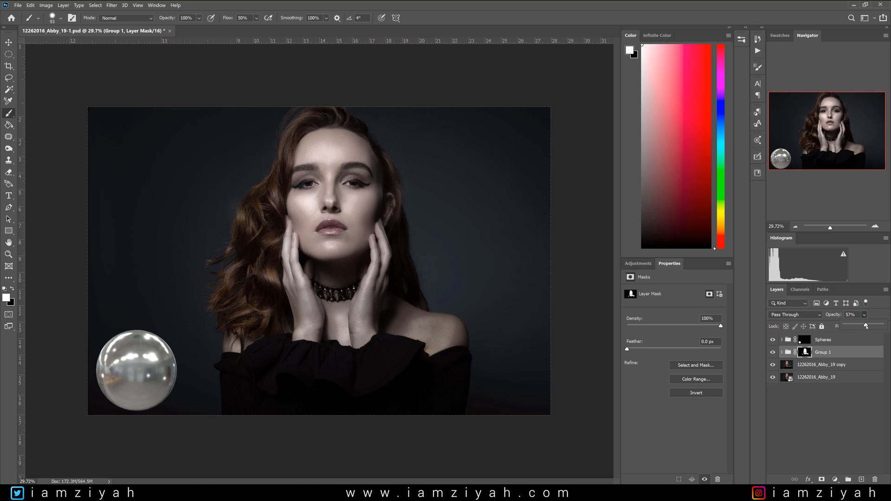
drag(877, 324, 883, 325)
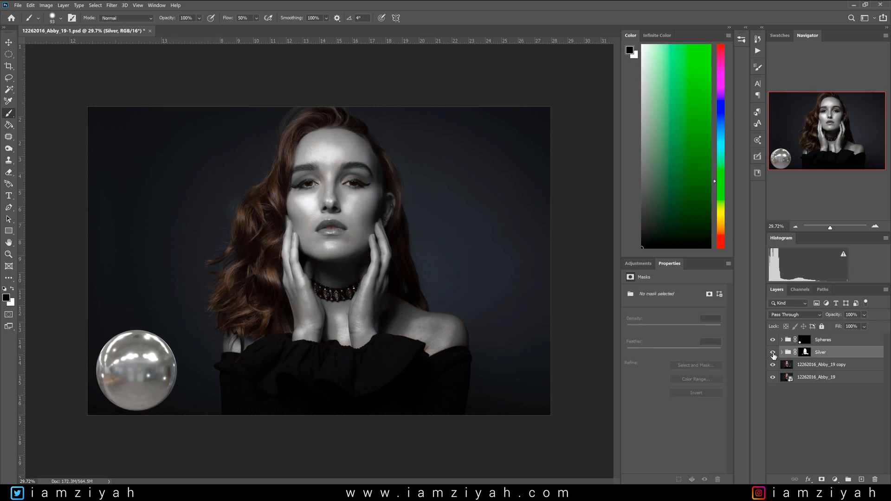
Hide the Silver group and the Silversphere layer inside the Spheres group.
key(ctrl+comma)
click(782, 341)
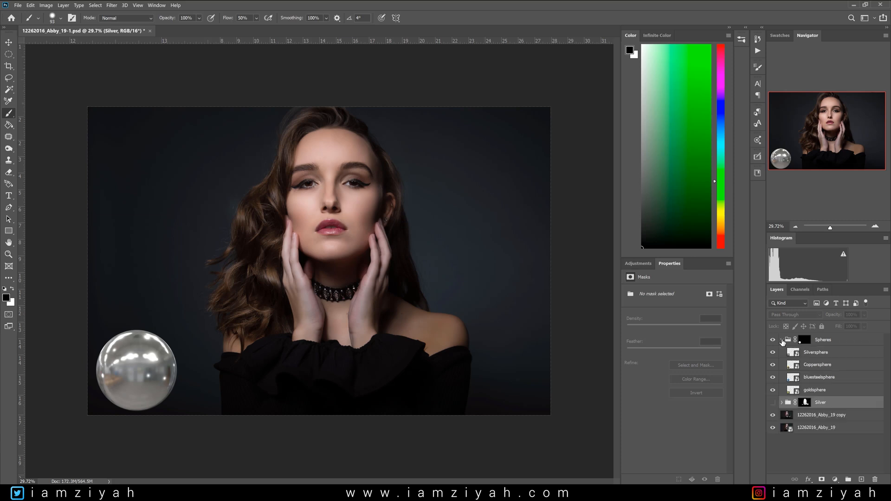
click(773, 353)
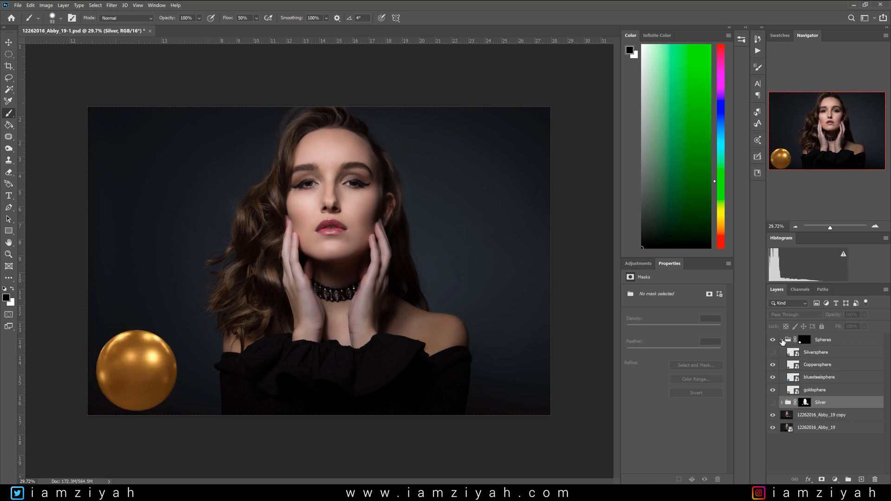
click(782, 341)
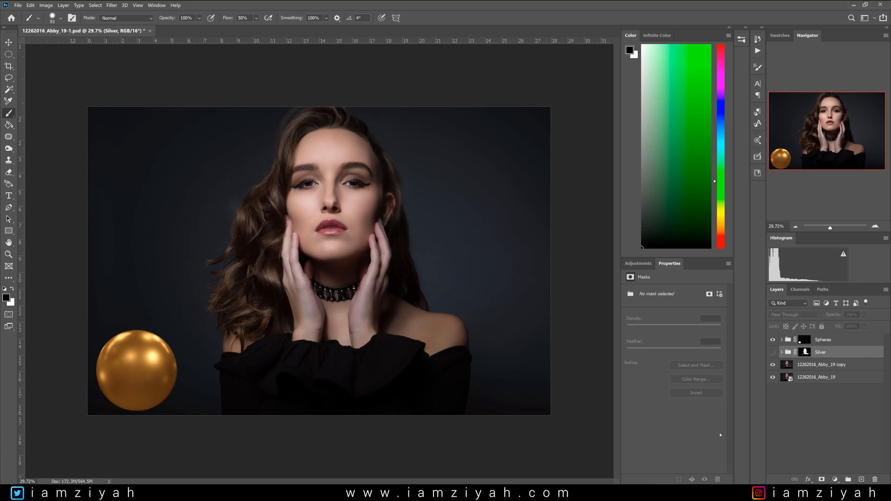
Add a Hue/Saturation adjustment above the portrait copy layer and set its saturation to -100.
click(863, 364)
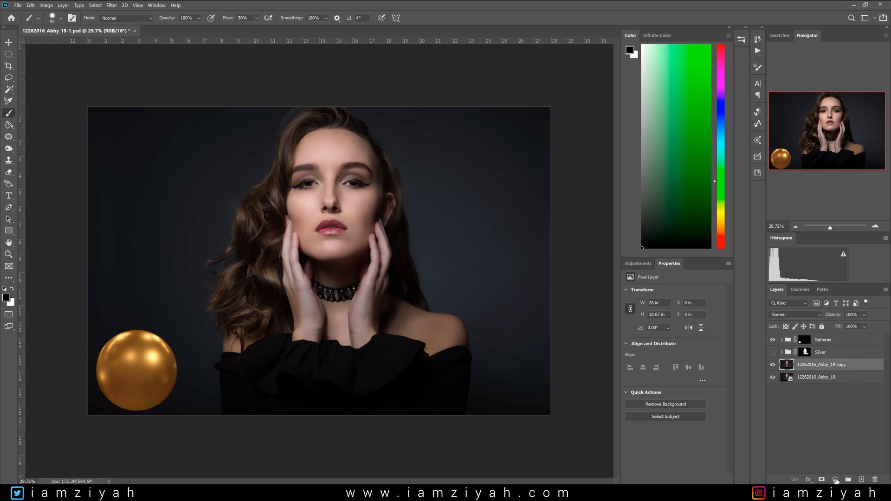
click(835, 480)
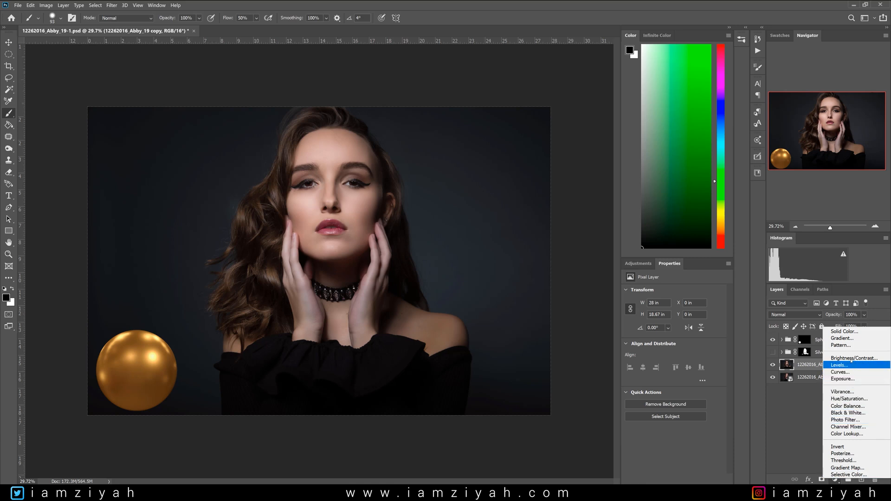
click(858, 401)
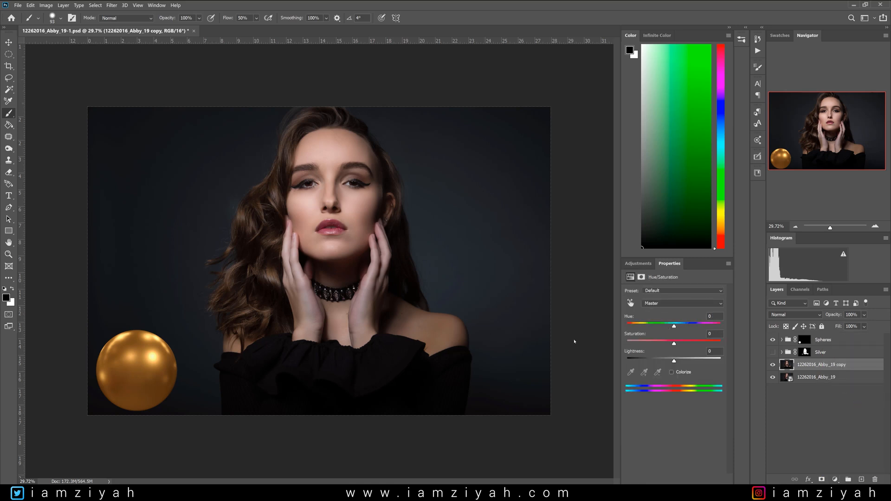
drag(662, 344, 598, 350)
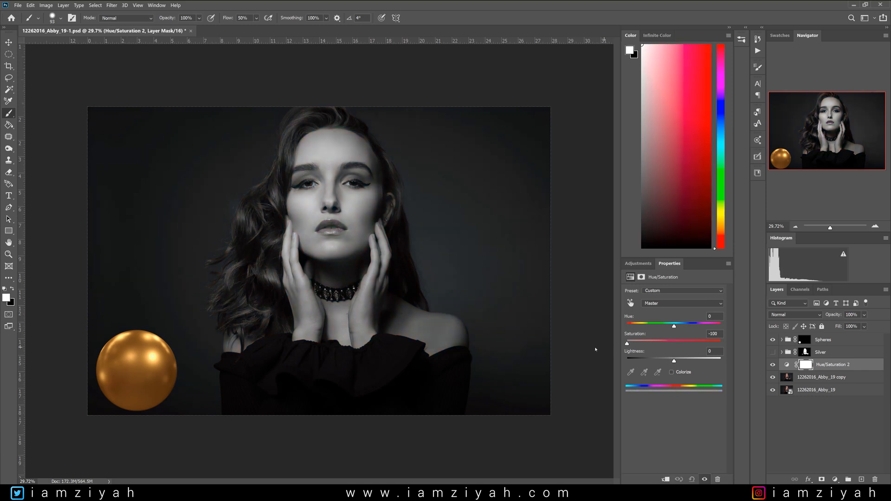
Add a white (ffffff) Solid Color fill layer above Hue/Saturation 2.
click(806, 425)
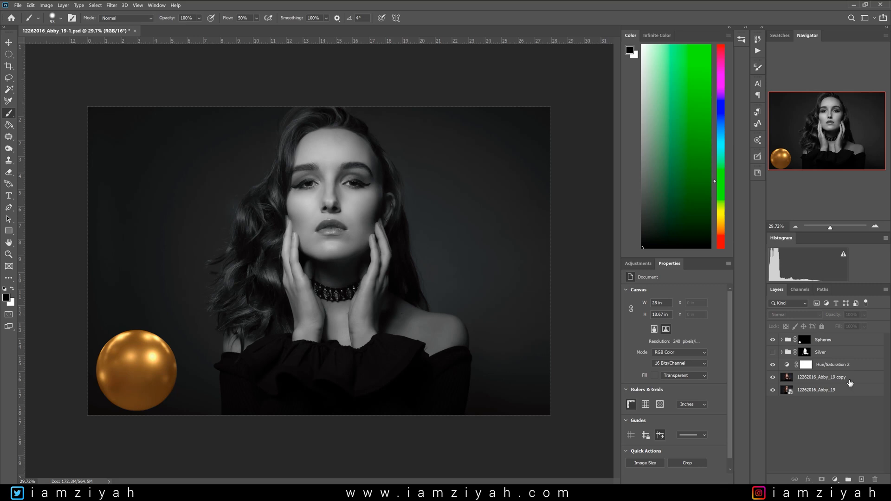
click(860, 367)
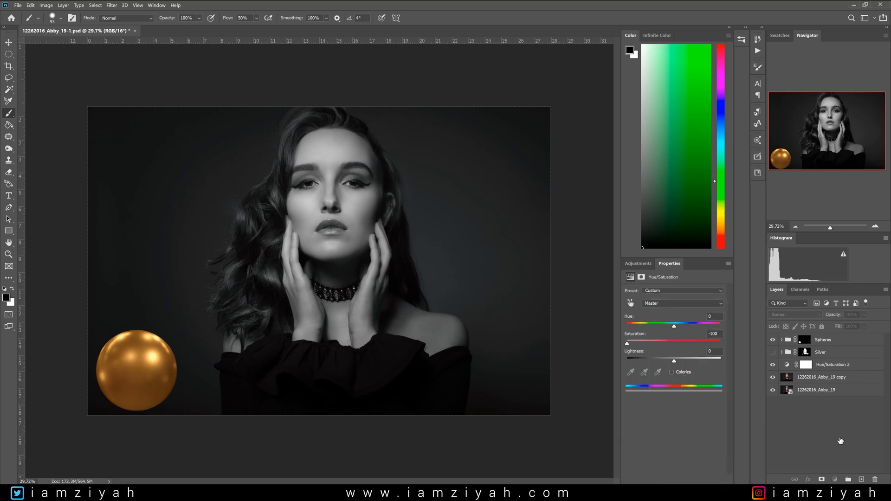
click(870, 367)
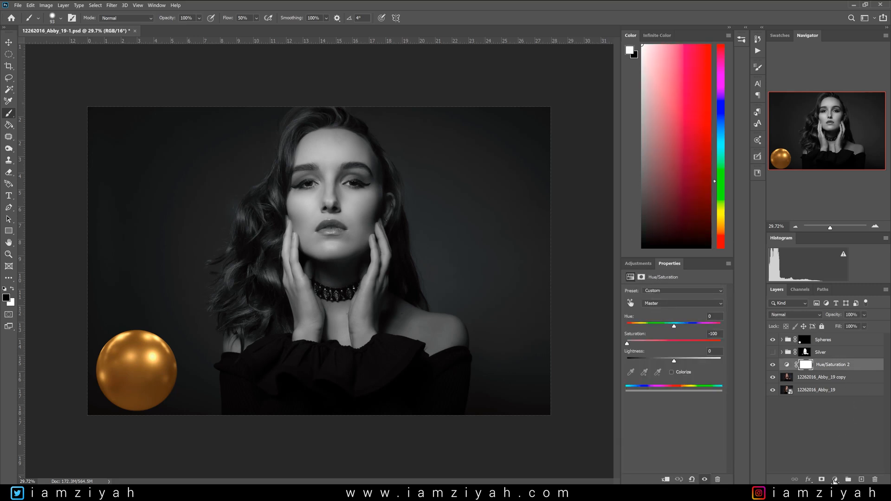
click(836, 480)
key(Escape)
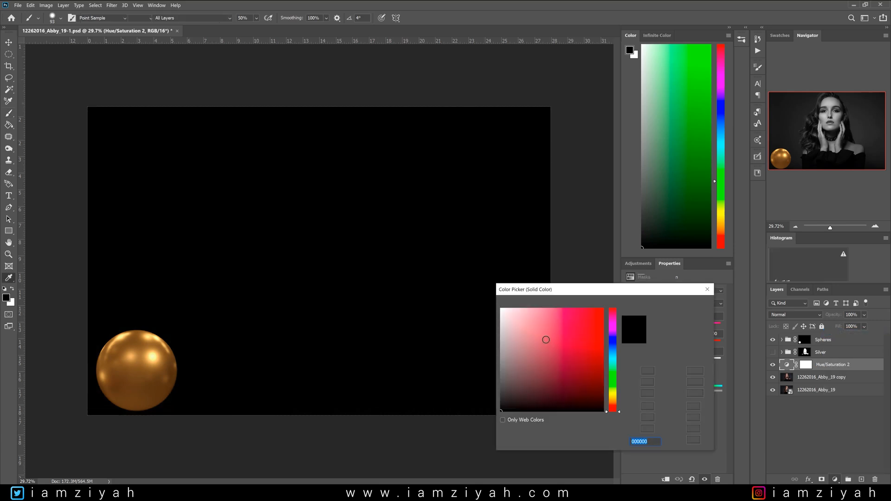
text(ffffff)
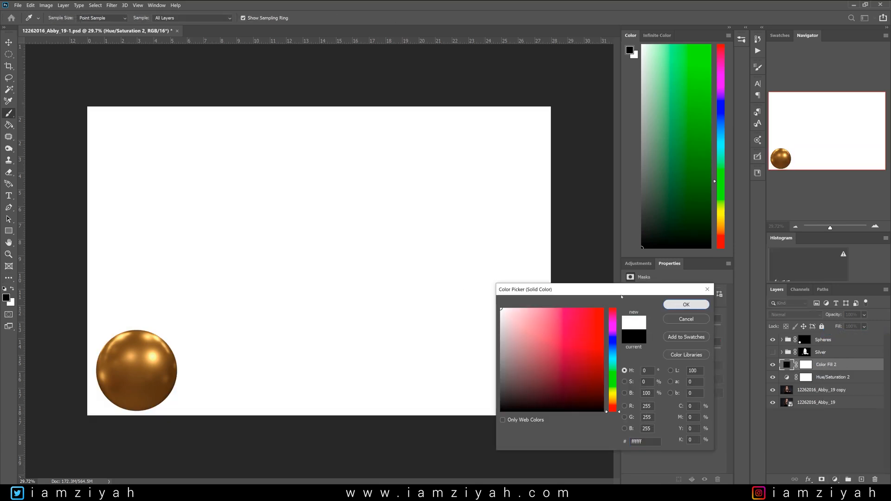
key(Return)
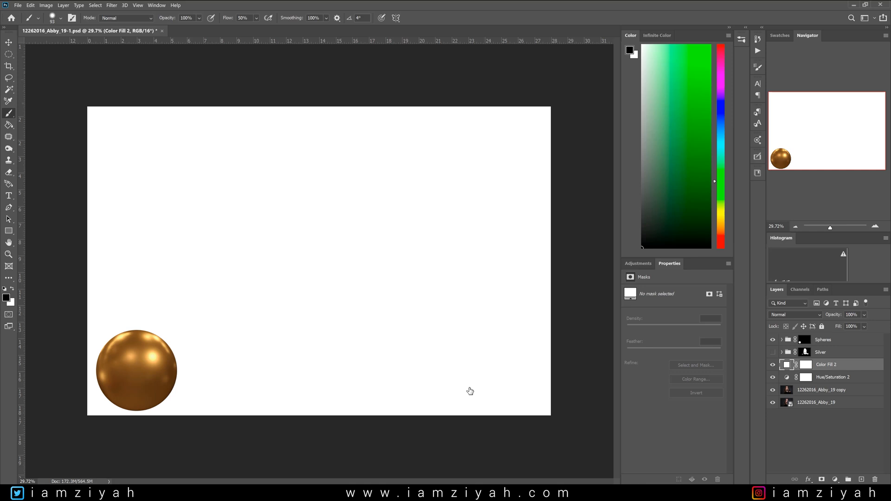
Split the underlying-layer black Blend If slider of the Color Fill 2 layer to 120 / 218.
key(h)
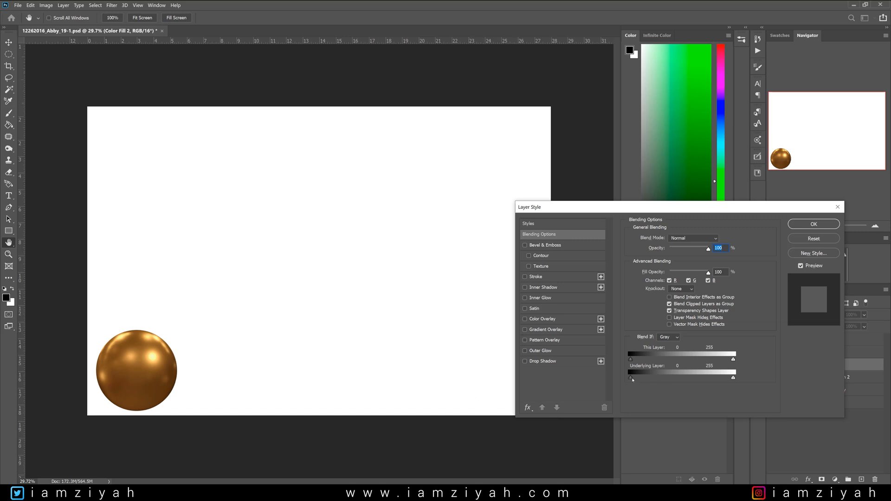
drag(631, 377, 687, 380)
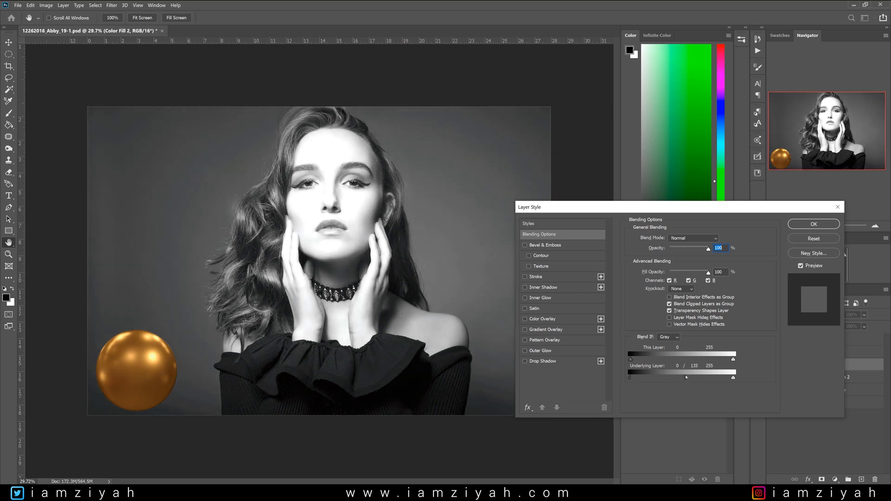
drag(703, 375, 716, 380)
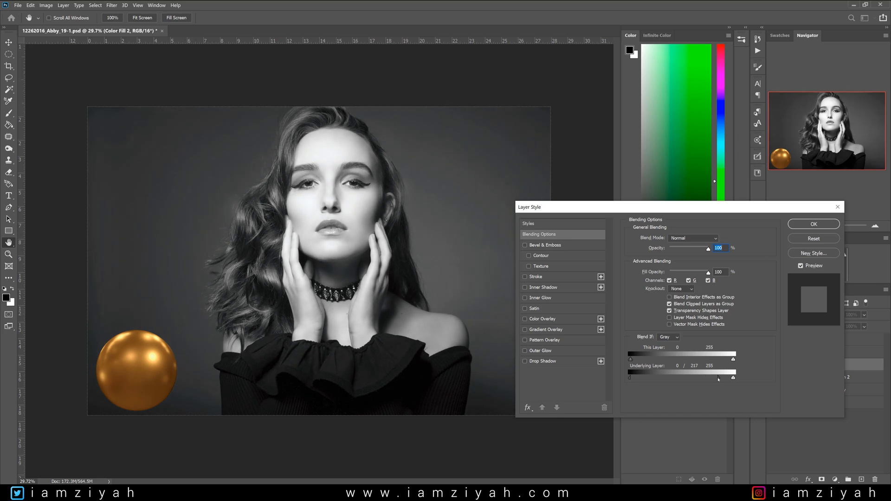
drag(629, 380, 680, 377)
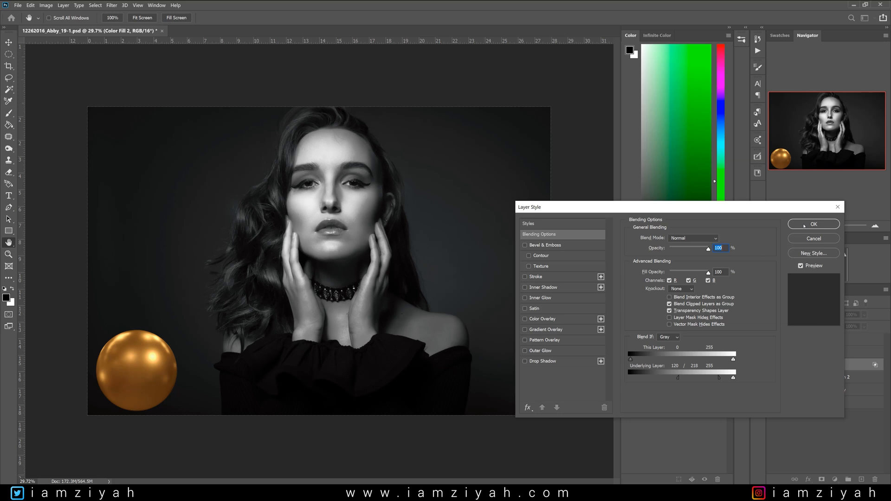
click(805, 225)
key(b)
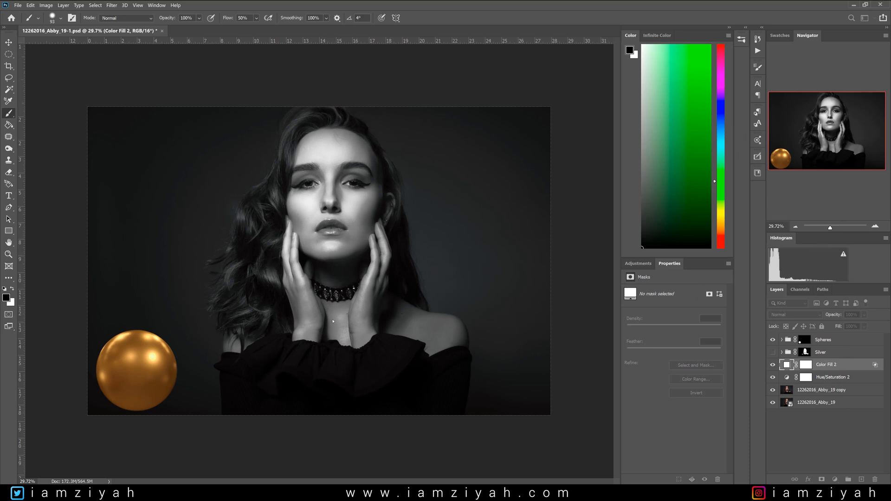
Fine-tune the Color Fill 2 layer's Blend If, moving the underlying-layer black split to 128 / 218.
scroll(337, 311, up, 3)
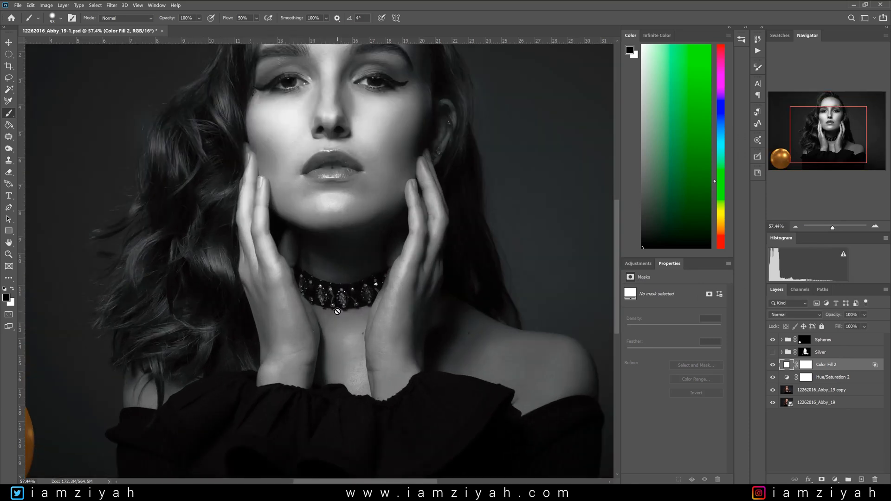
scroll(337, 311, down, 4)
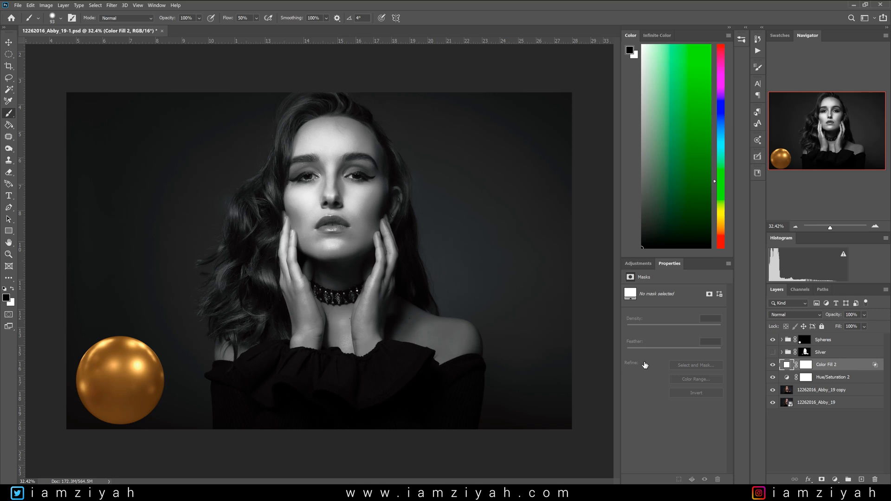
key(space)
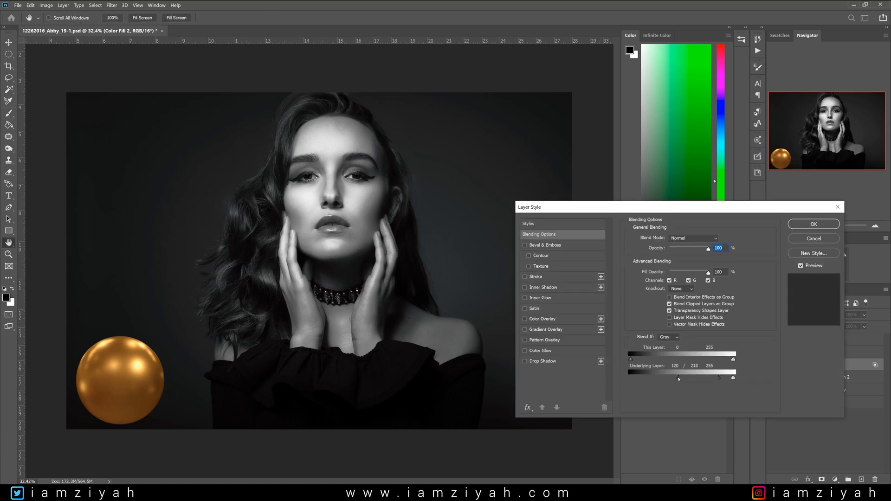
drag(679, 378, 680, 378)
key(Return)
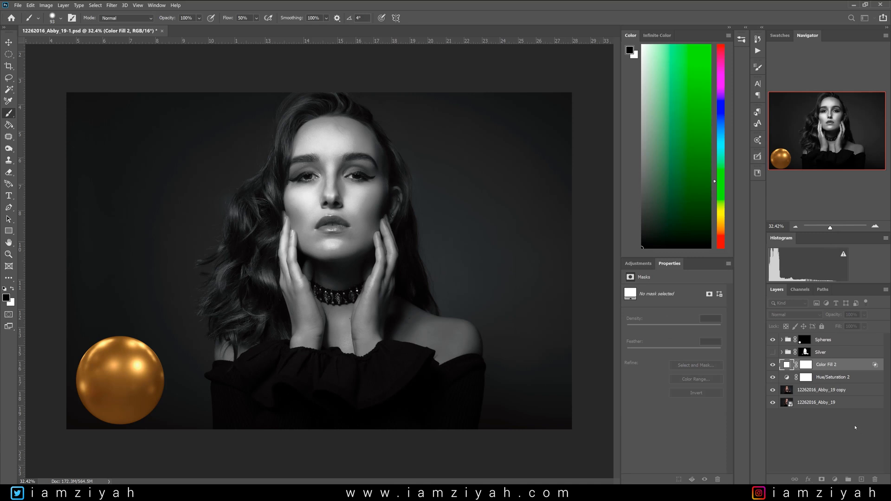
Invert the Color Fill 2 mask to black and paint white over the face with a large soft brush.
click(806, 365)
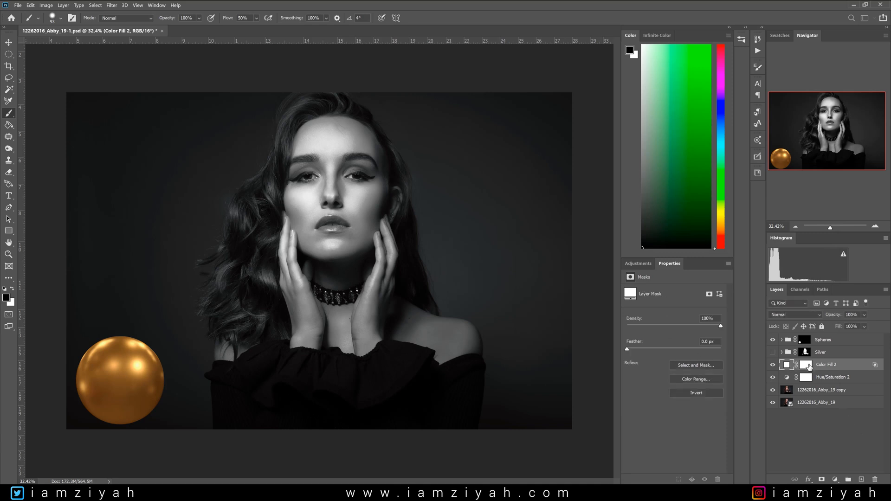
key(x)
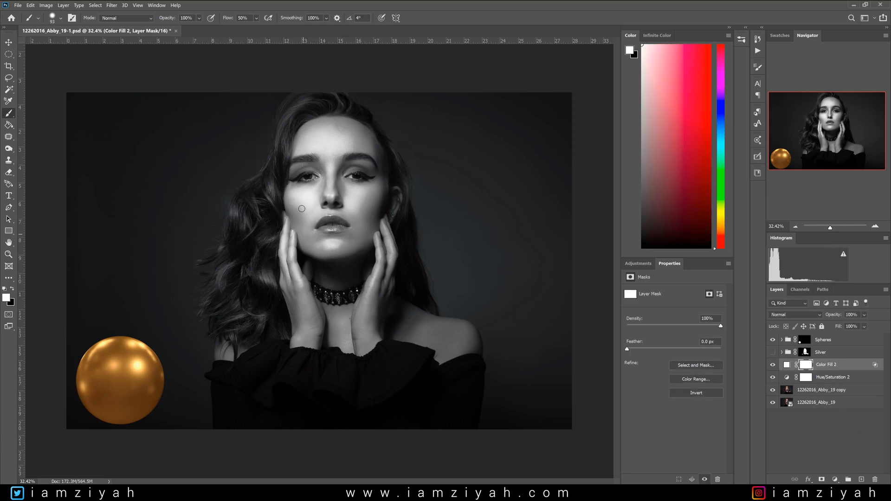
drag(297, 195, 335, 203)
key(ctrl+i)
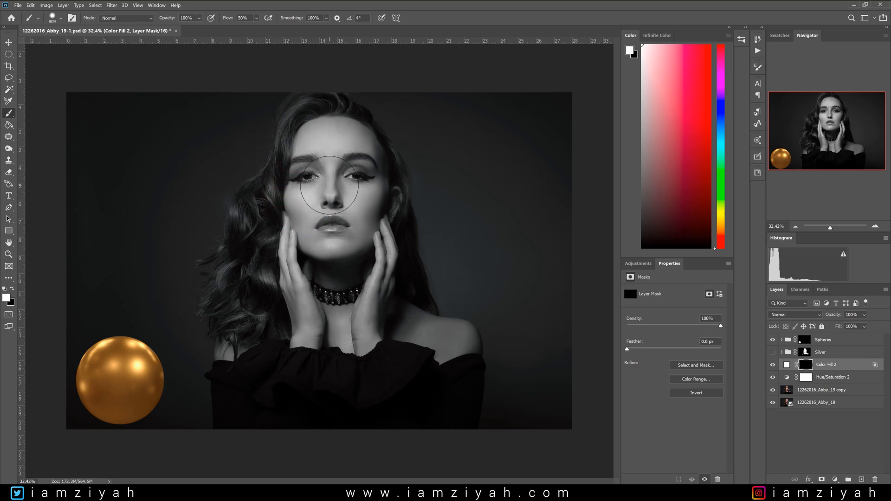
key(x)
key(x)
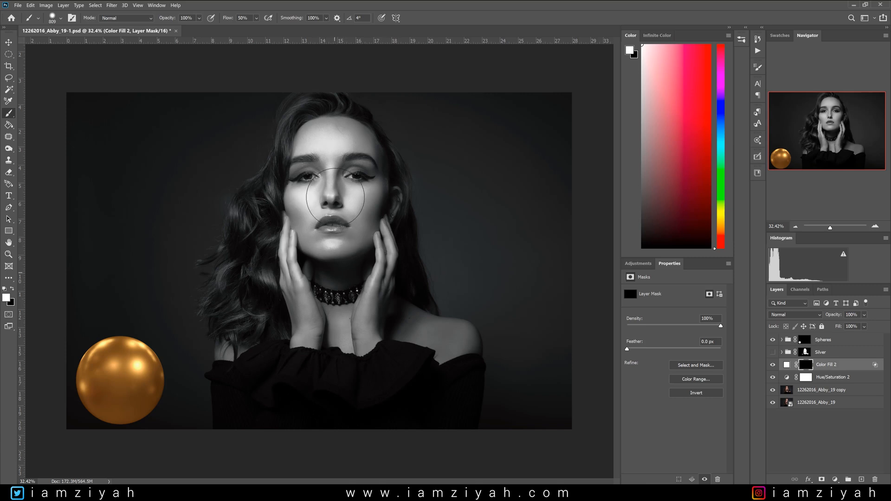
drag(349, 247, 350, 249)
Duplicate the Color Fill 2 layer and delete the duplicate's layer mask.
key(ctrl+j)
key(x)
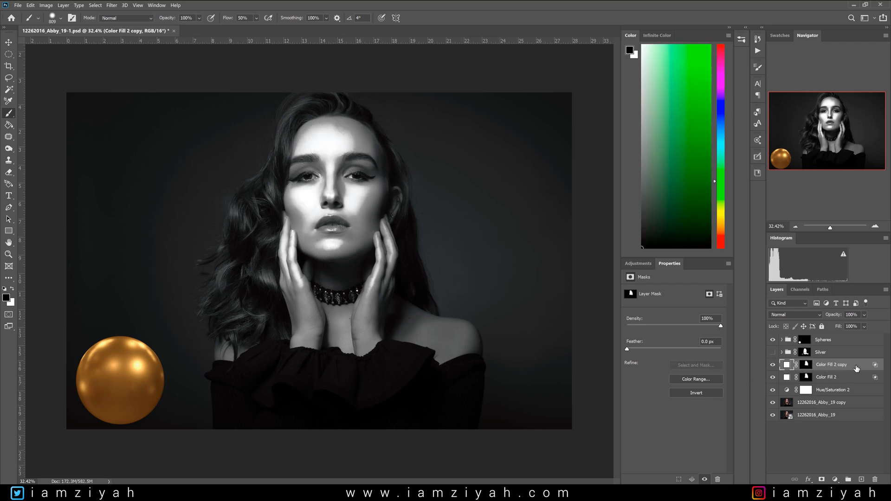
right_click(807, 366)
click(826, 381)
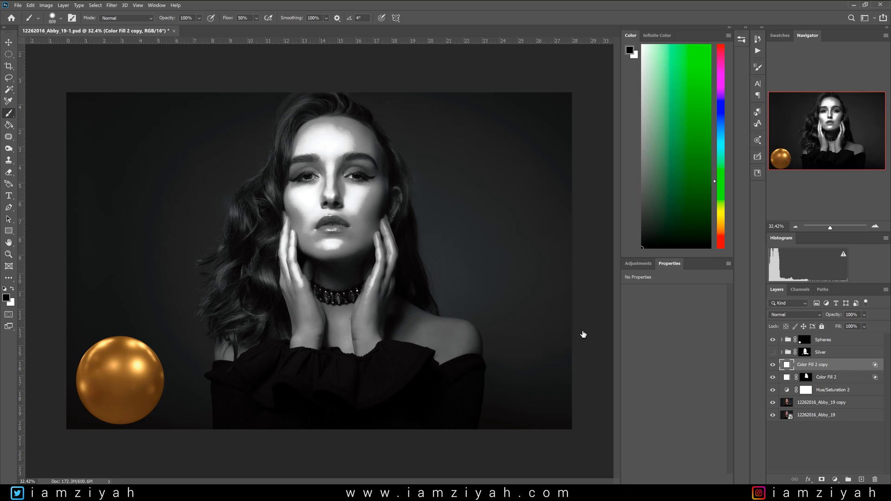
Set the underlying-layer black Blend If split of the Color Fill 2 copy layer to 96 / 202.
key(space)
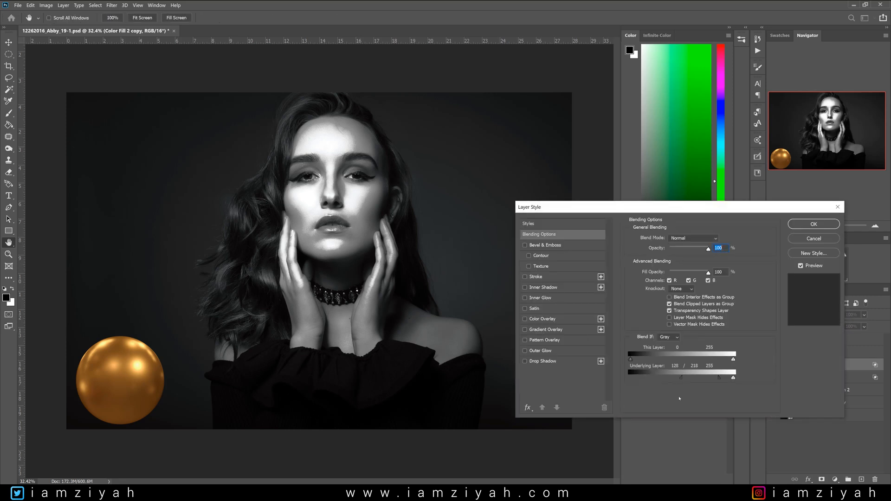
drag(683, 379, 669, 379)
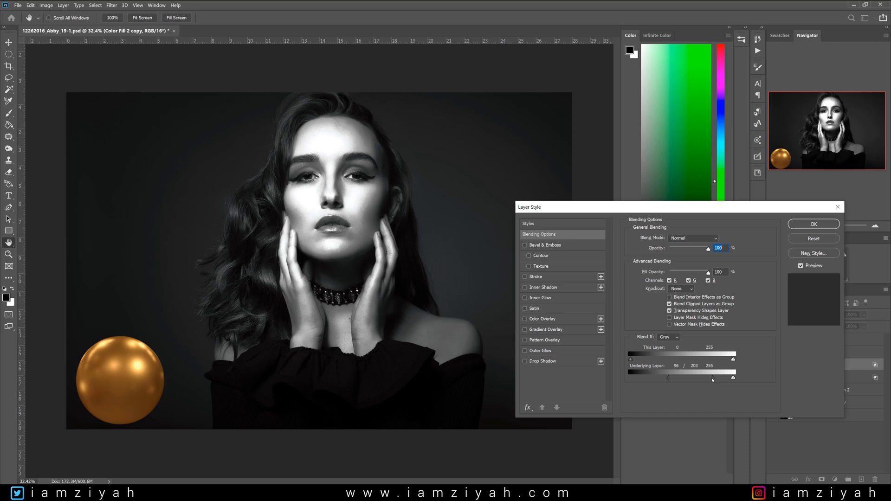
click(810, 227)
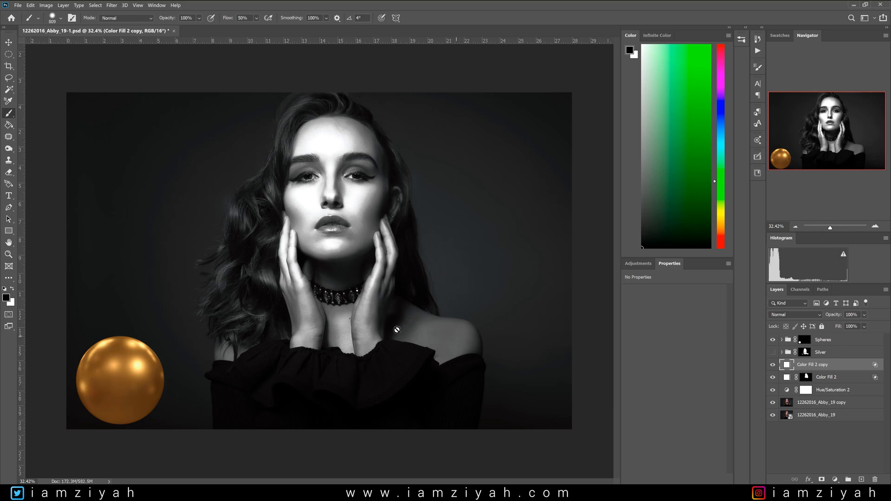
Add a layer mask to Color Fill 2 copy, invert it to black and paint white over the upper chest.
click(822, 480)
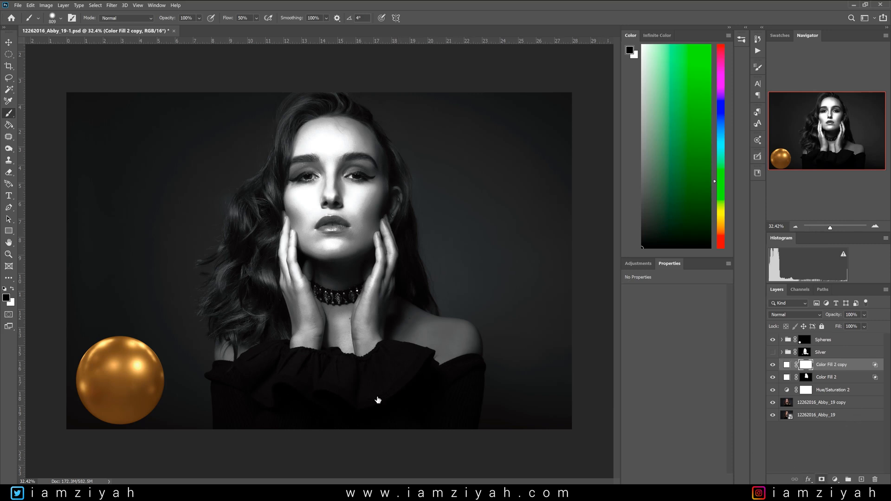
key(x)
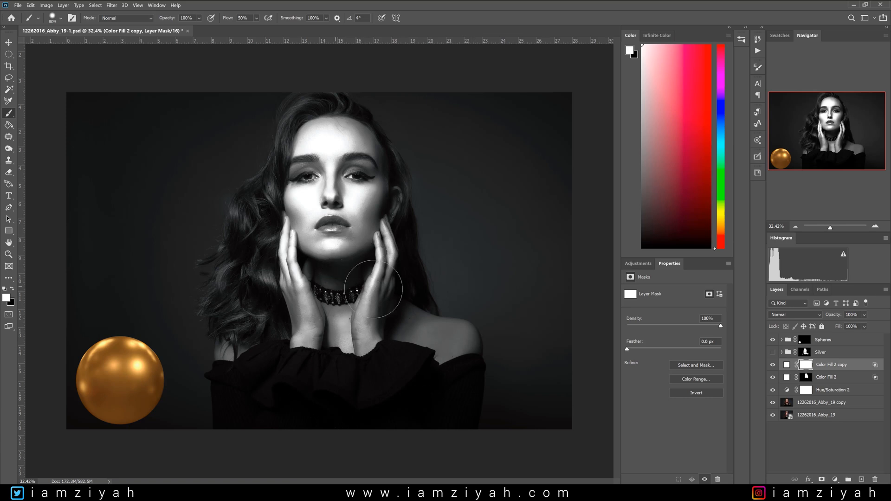
key(ctrl+i)
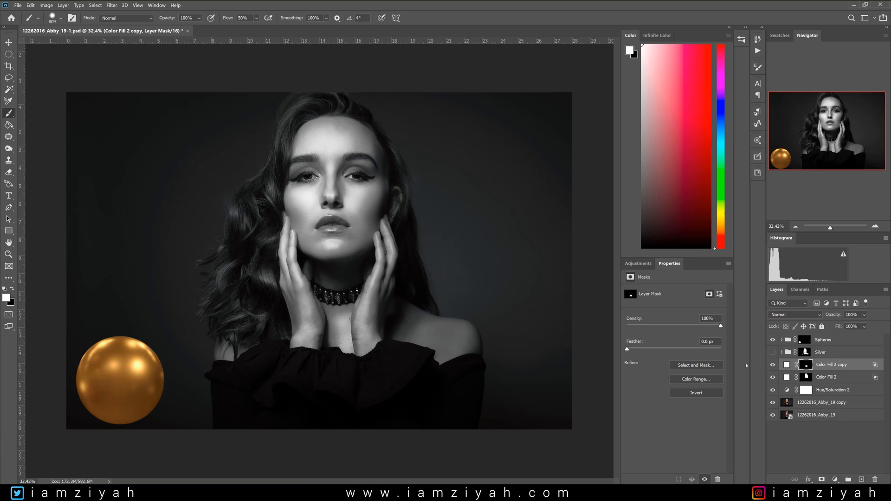
Duplicate the Color Fill 2 copy layer and delete the new duplicate's layer mask.
key(ctrl+j)
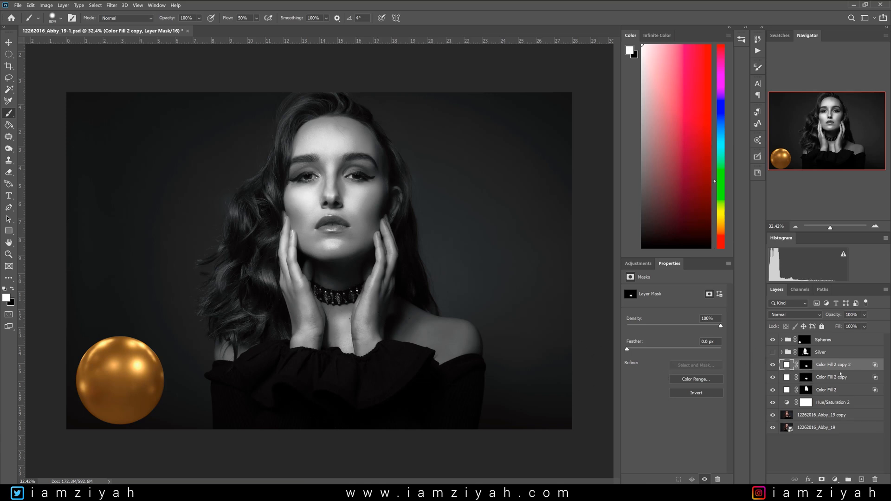
right_click(836, 367)
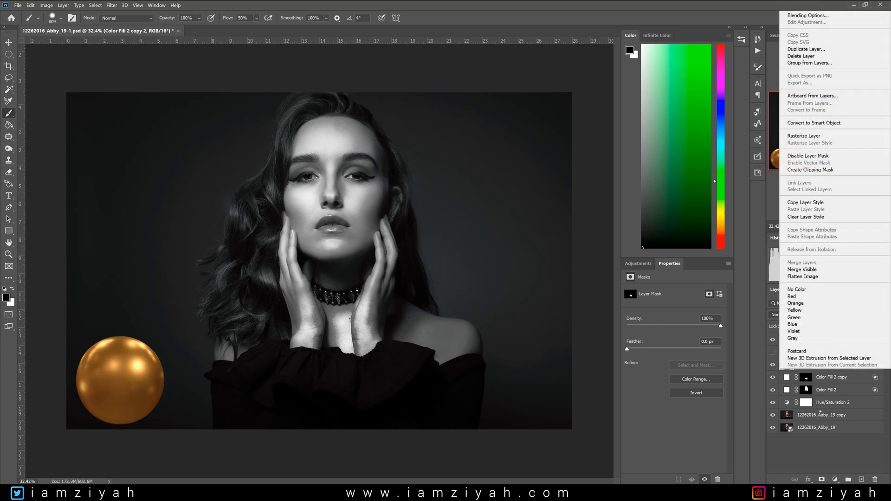
click(821, 408)
click(807, 367)
right_click(807, 367)
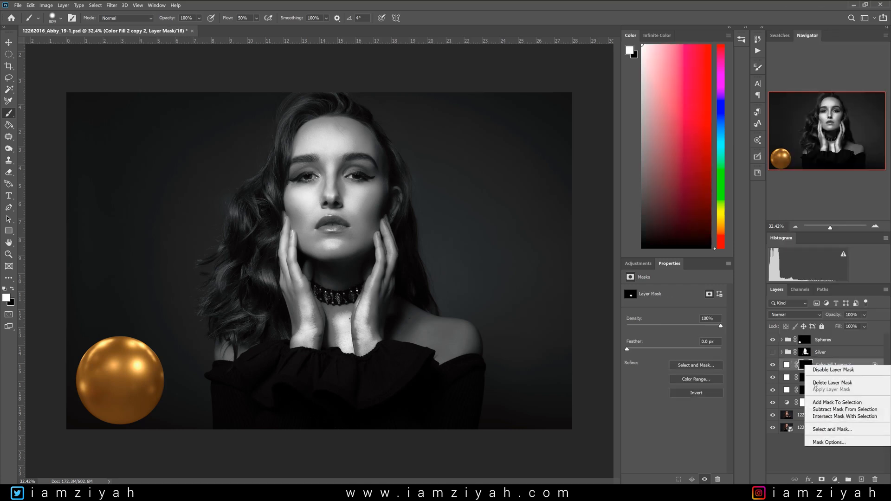
click(824, 385)
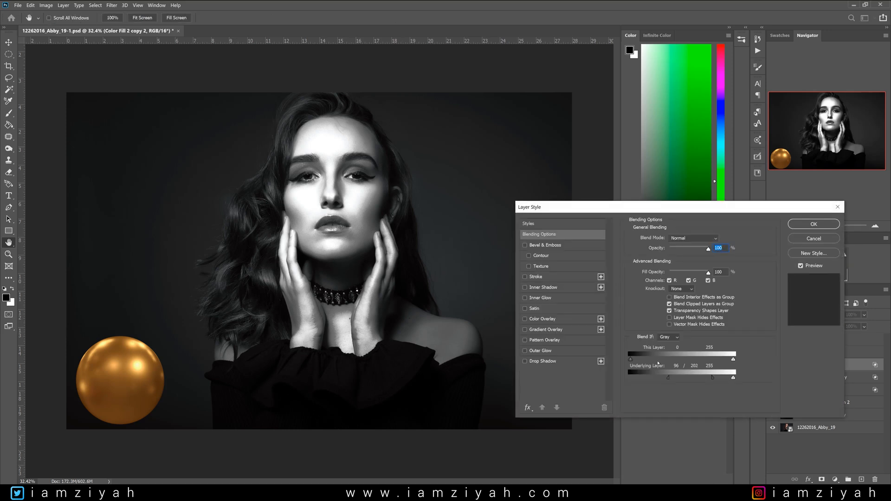
Set the underlying-layer black Blend If split of the Color Fill 2 copy 2 layer to 71 / 150.
drag(666, 381, 655, 381)
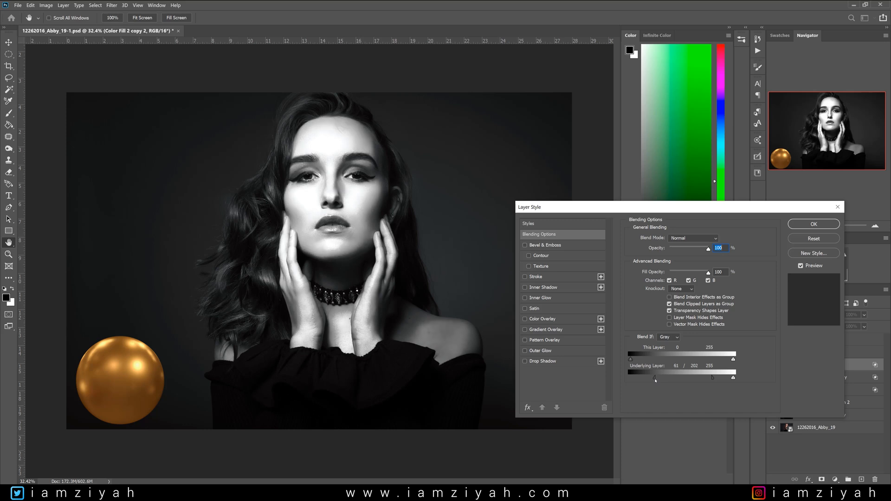
drag(684, 379, 692, 379)
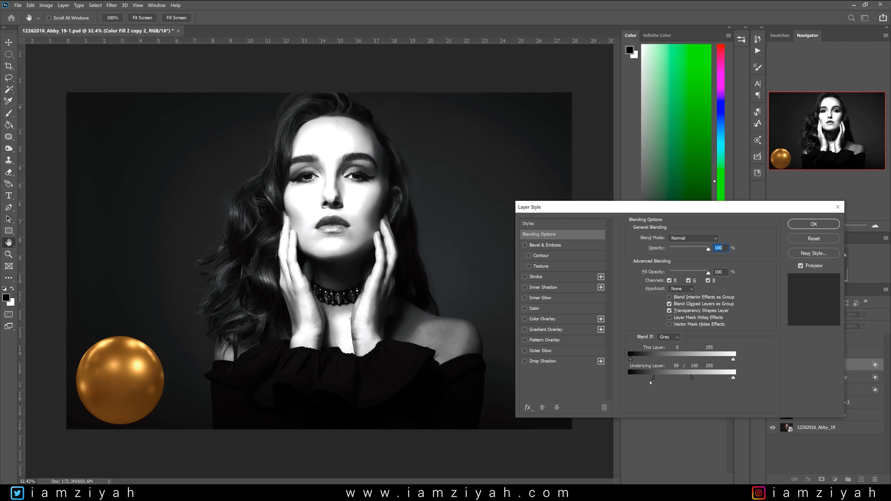
drag(675, 378, 659, 379)
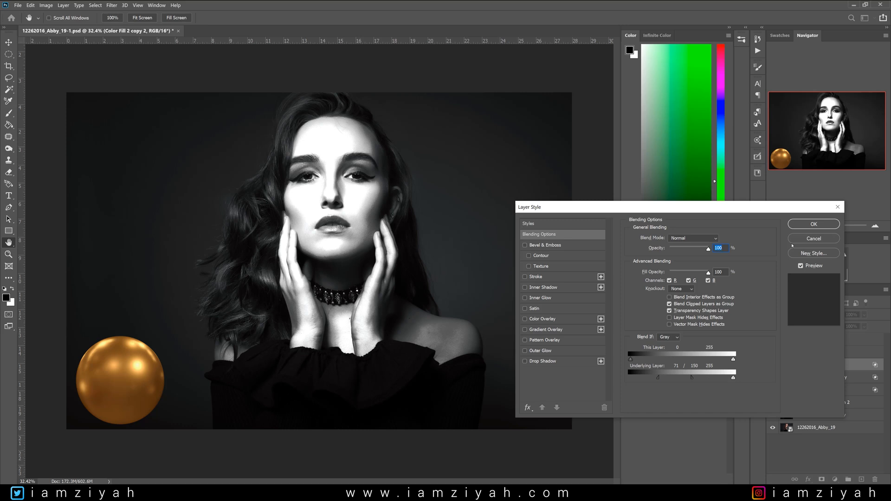
click(815, 224)
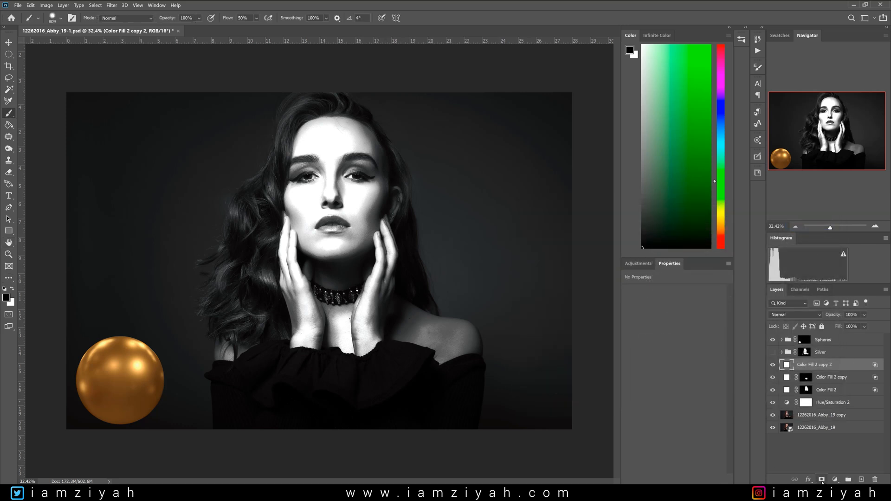
Give Color Fill 2 copy 2 a black layer mask and paint white over both shoulders.
alt+click(822, 479)
key(x)
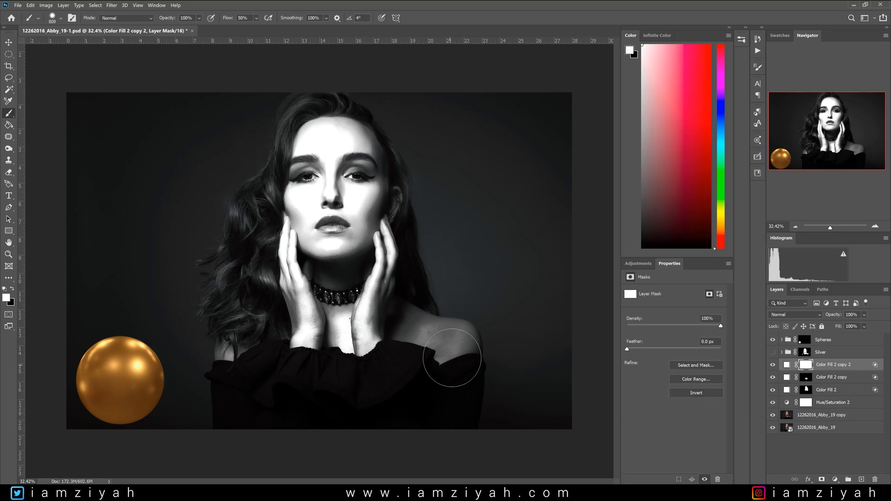
drag(446, 344, 451, 346)
click(243, 355)
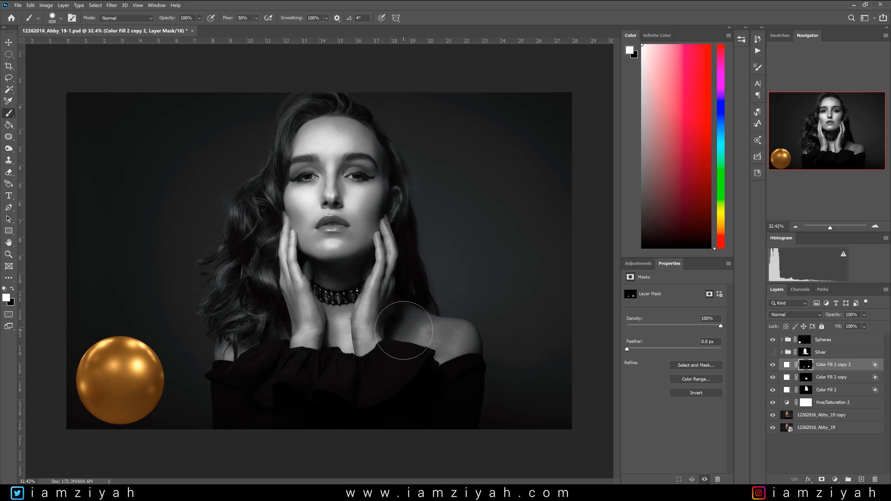
Group Hue/Saturation 2 with the three white fill layers, hide the group behind a black mask, and reduce the brush size.
shift+click(856, 400)
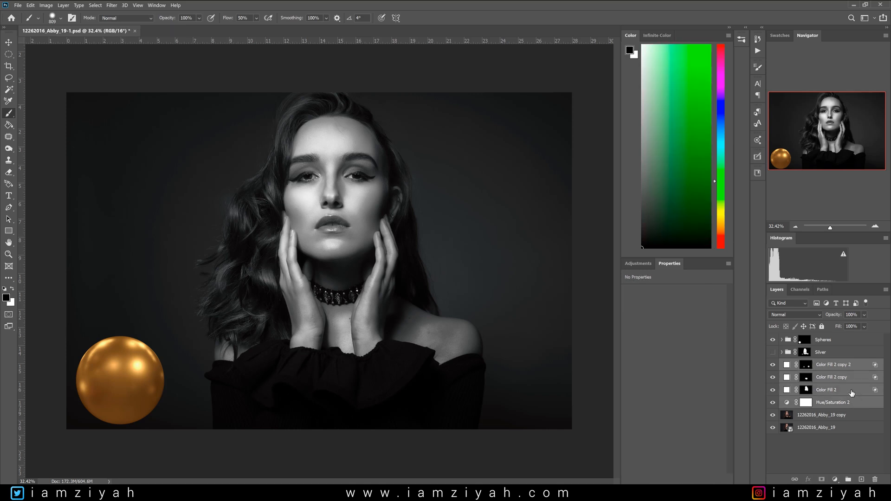
key(ctrl+g)
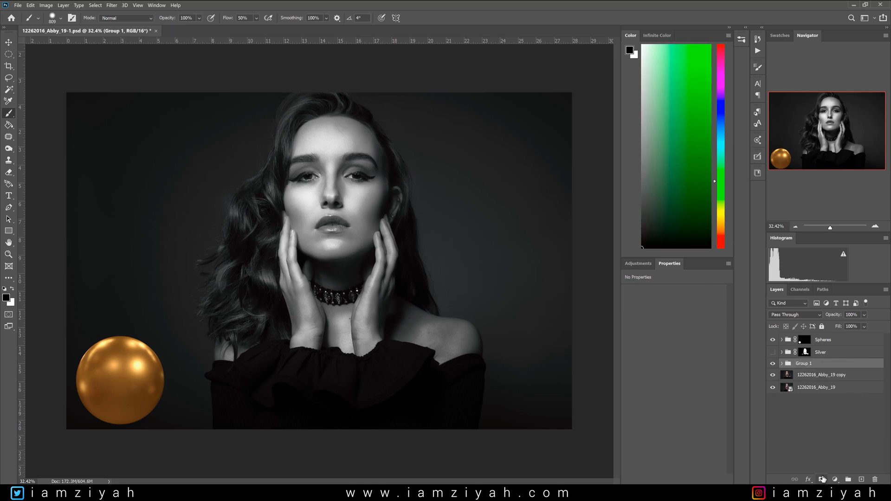
click(823, 479)
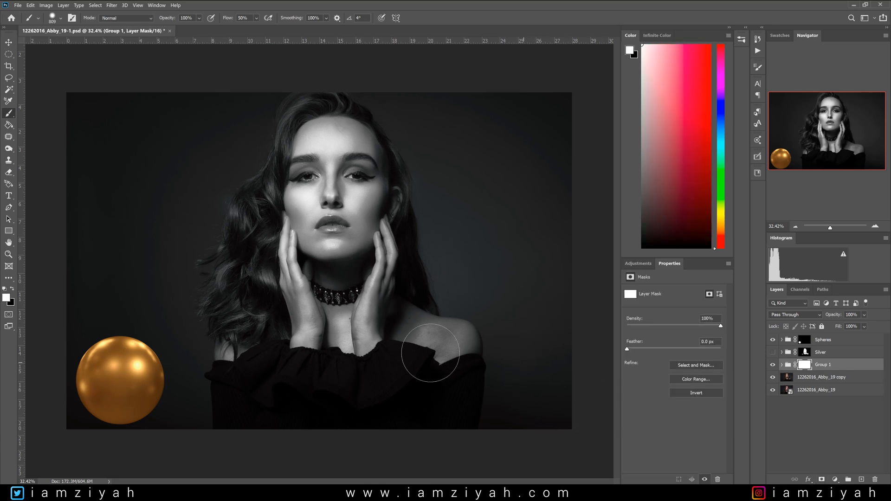
key(ctrl+i)
alt+right_click(355, 328)
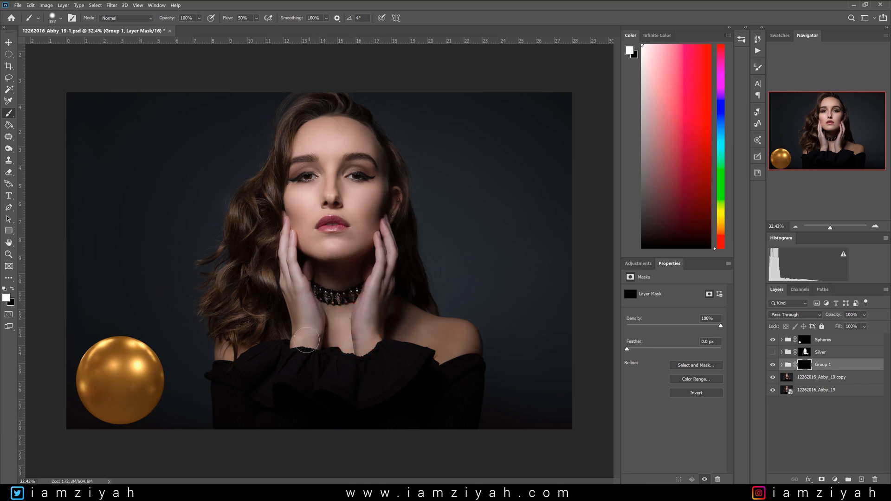
Duplicate the Silver group, move the duplicate's skin mask onto Group 1 in place of its black mask, and delete the leftover duplicate.
click(810, 354)
key(ctrl+j)
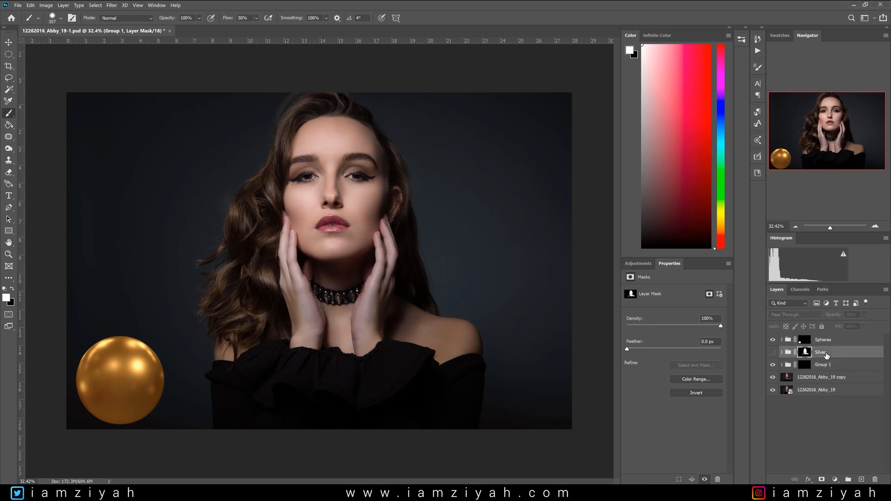
drag(806, 354, 808, 376)
key(x)
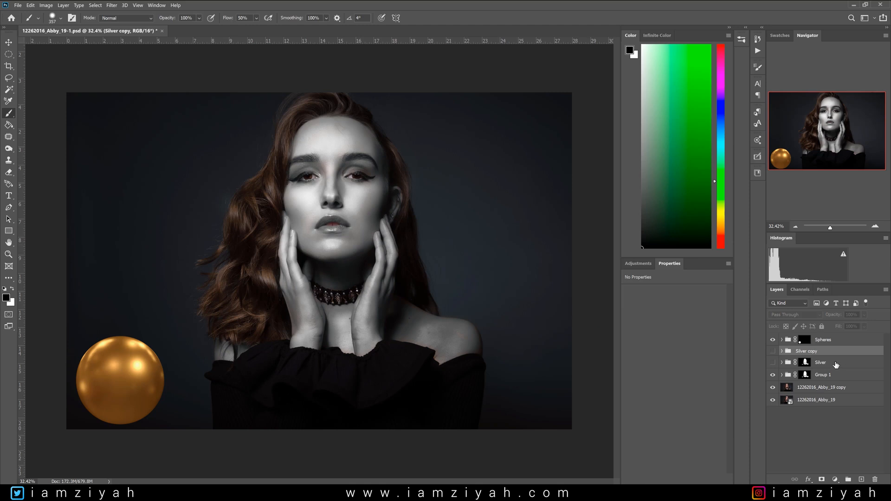
key(Delete)
key(x)
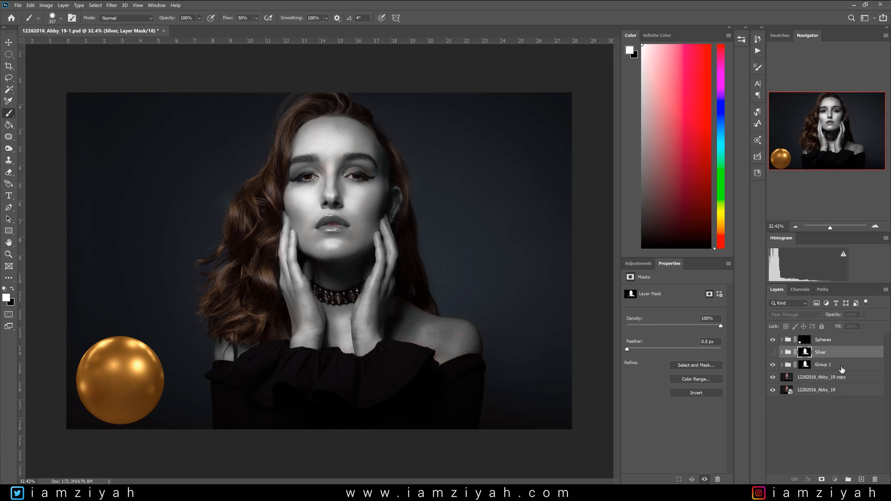
Add a Color Lookup adjustment layer above Group 1 using the Candlelight.CUBE 3D LUT.
click(841, 367)
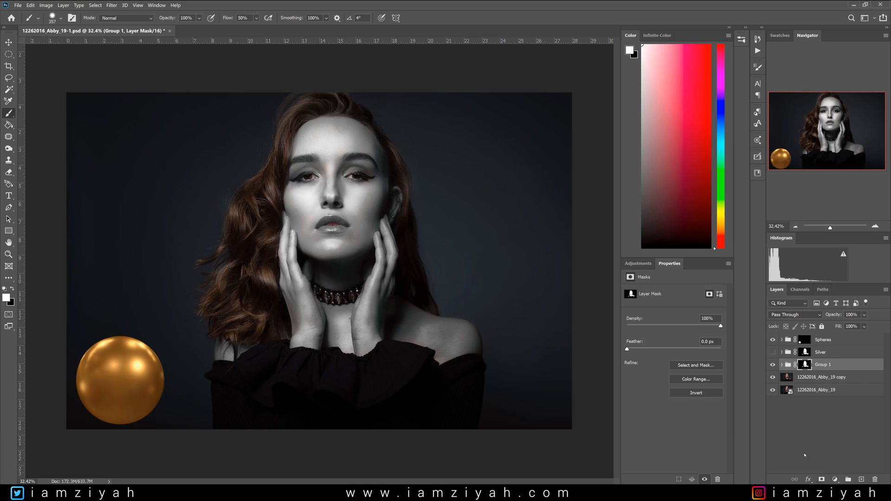
click(836, 480)
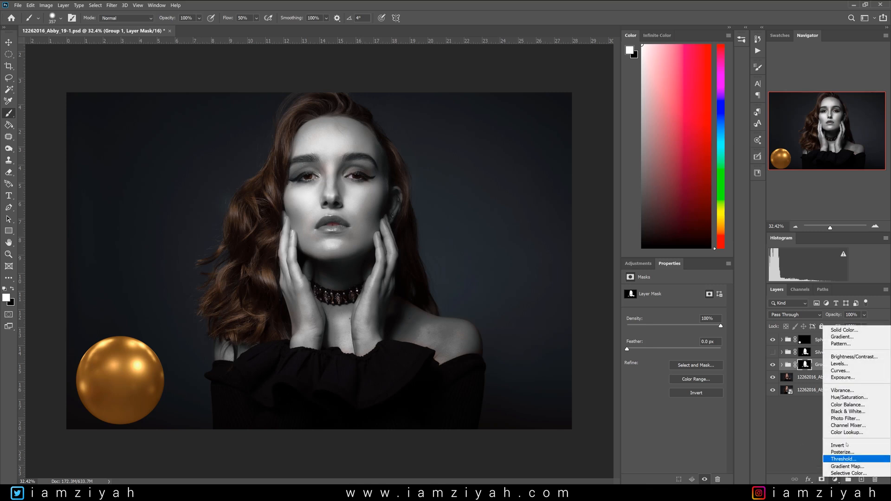
click(855, 433)
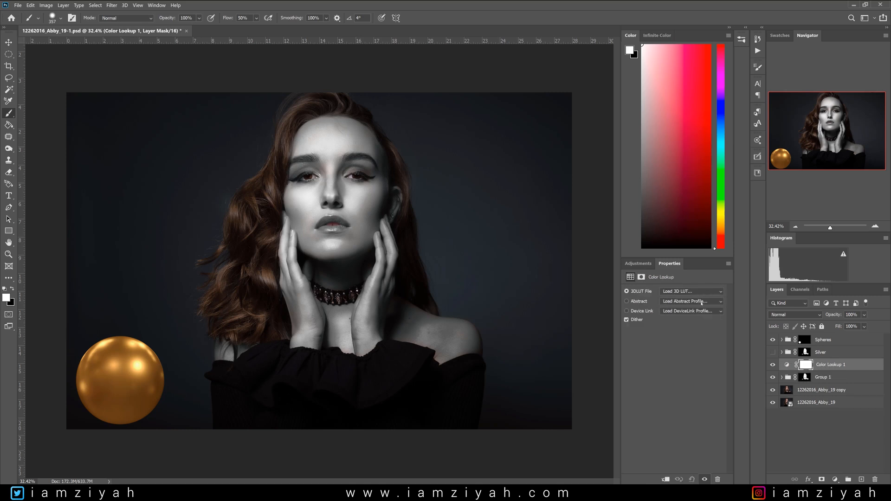
click(700, 291)
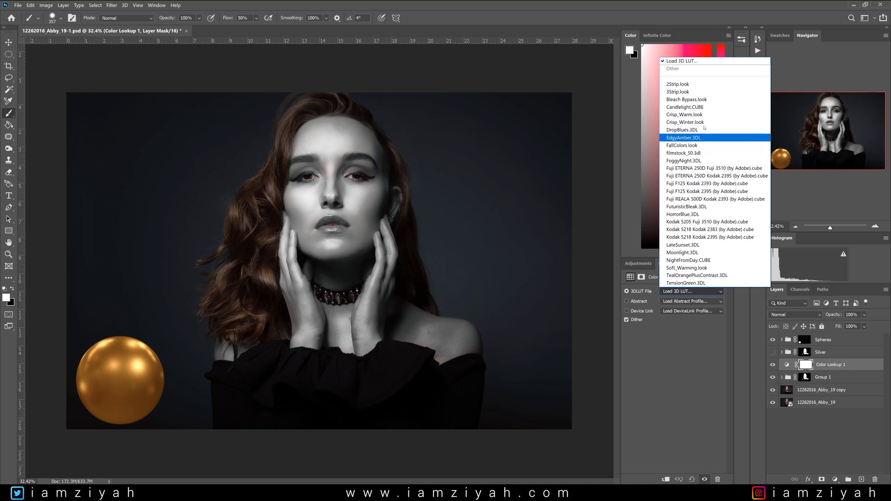
click(691, 107)
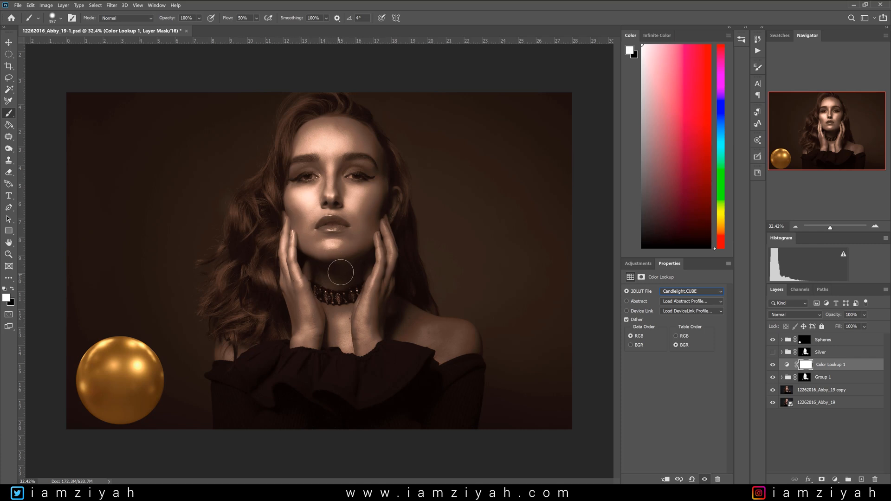
Duplicate the Color Lookup layer, change the duplicate's 3D LUT to EdgyAmber.3DL and lower its opacity to 40%.
key(ctrl+j)
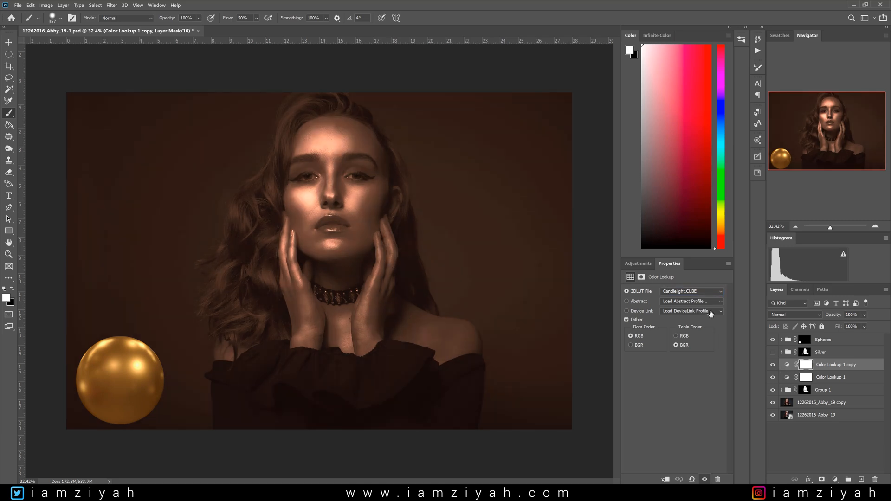
click(695, 292)
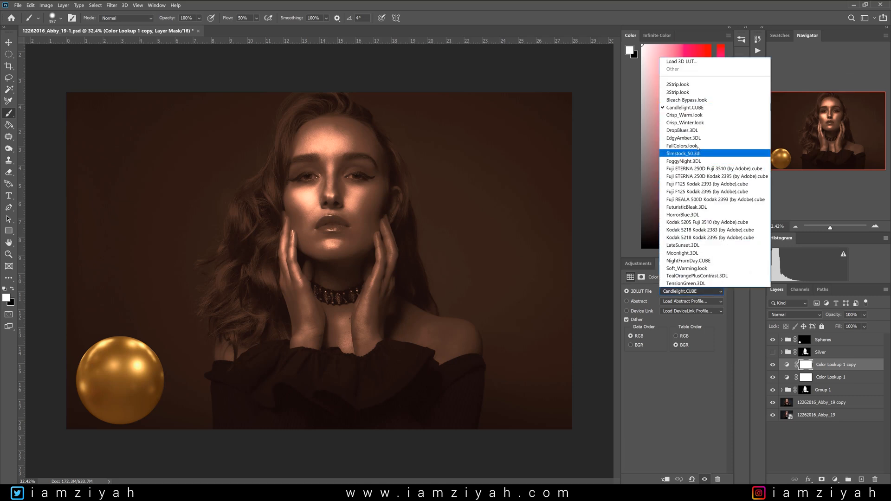
click(699, 139)
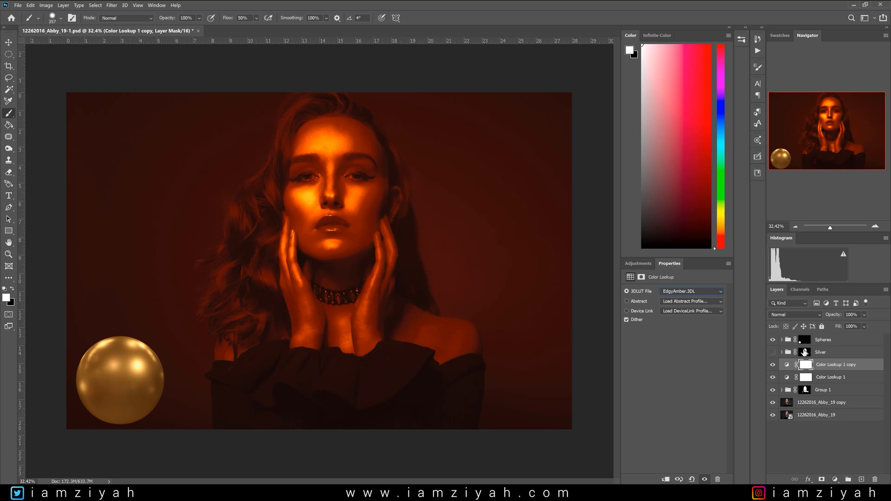
click(864, 316)
click(857, 326)
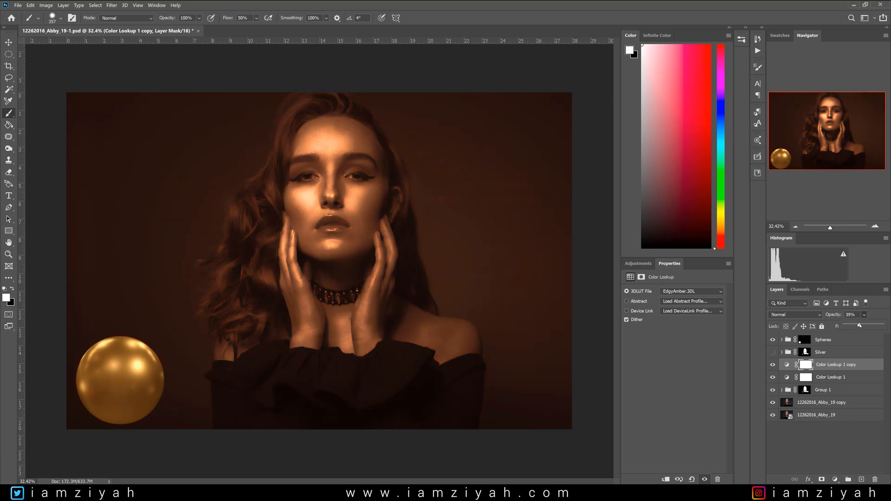
click(797, 455)
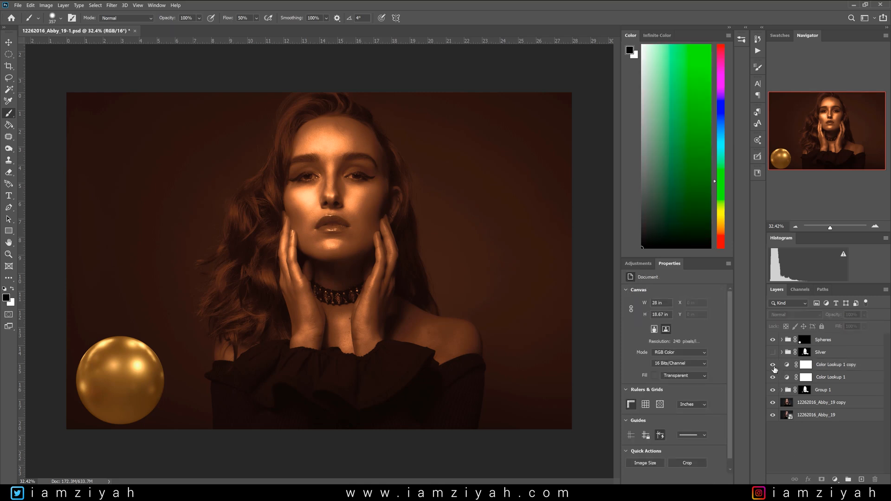
click(773, 365)
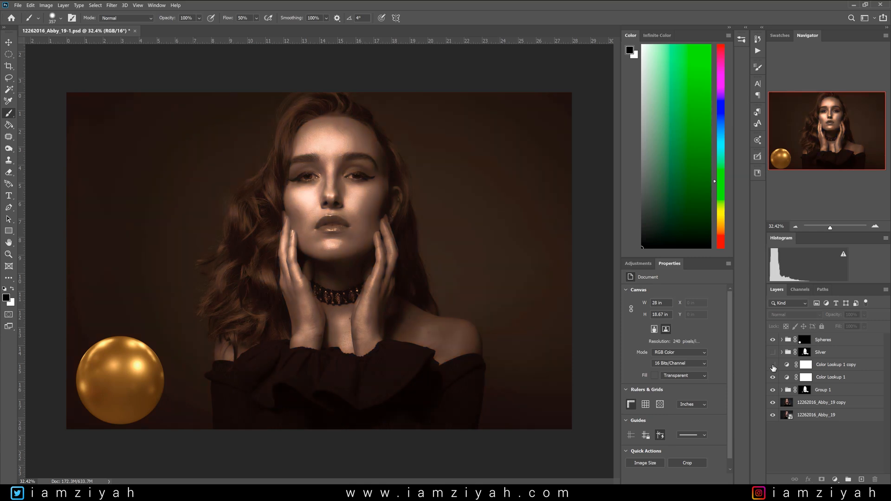
click(773, 365)
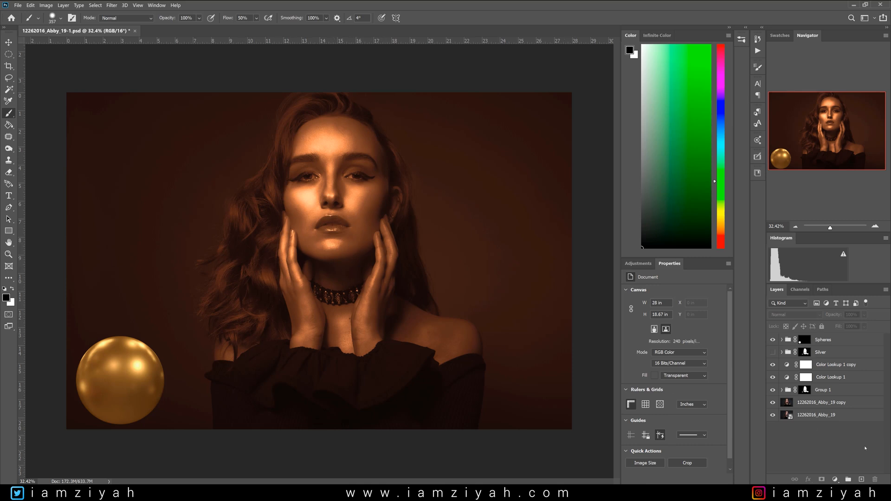
Add a Solid Color fill layer in 927b40 above the Color Lookup copy and set its opacity to 40%.
click(836, 481)
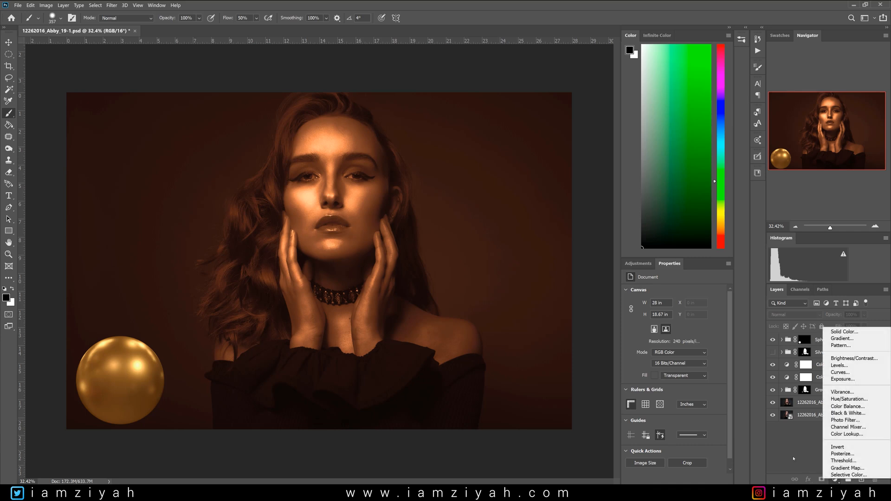
key(Escape)
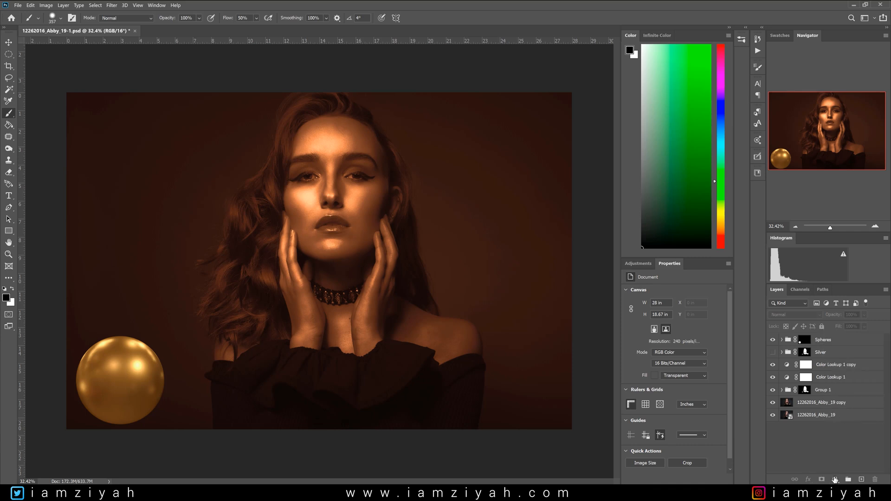
click(836, 366)
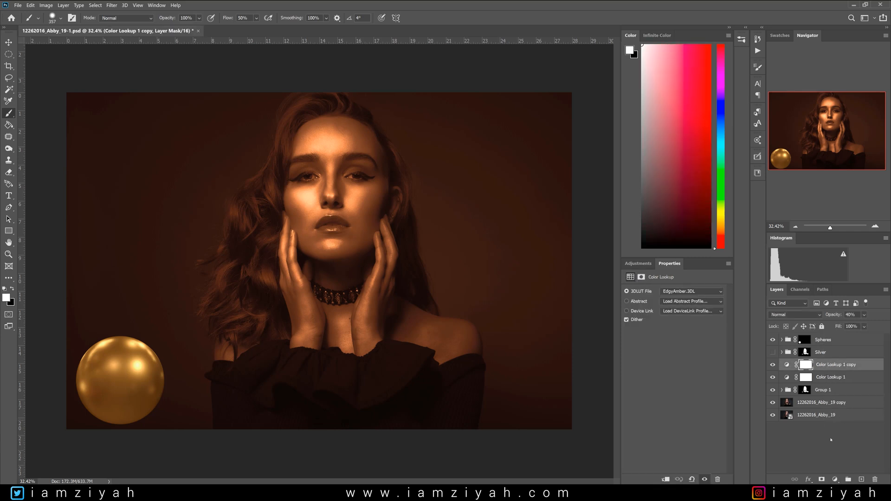
click(836, 480)
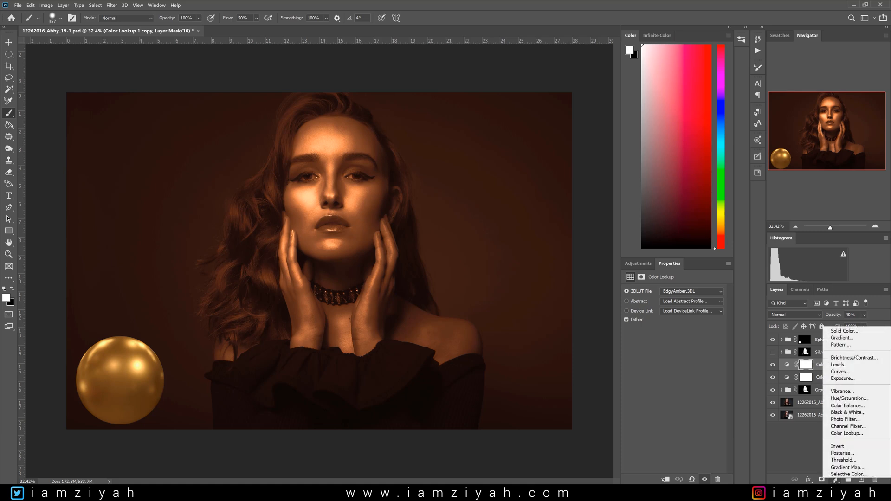
click(842, 331)
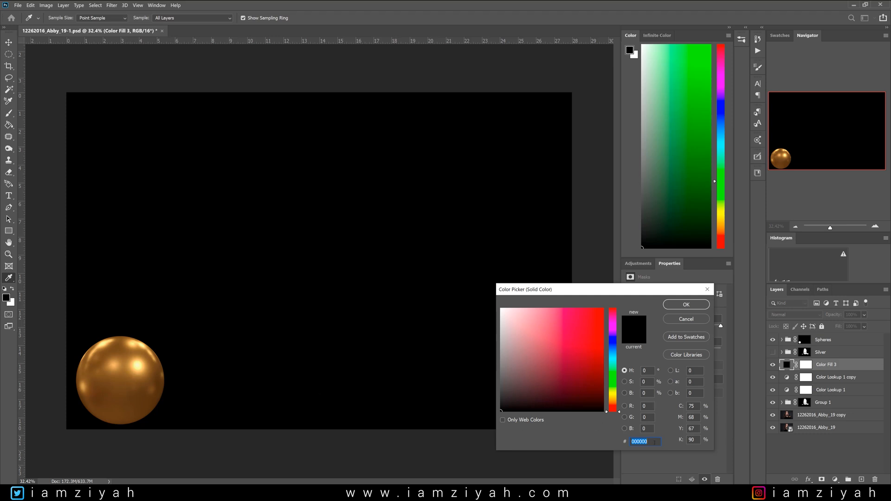
text(927b)
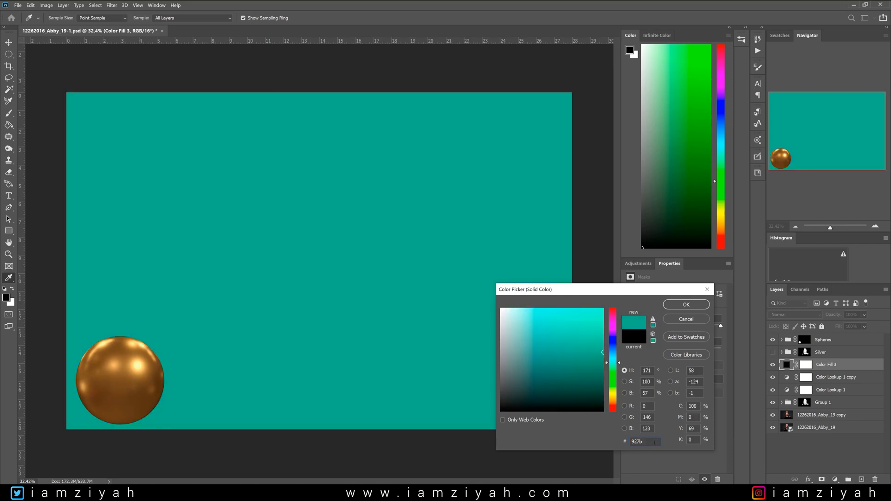
text(40)
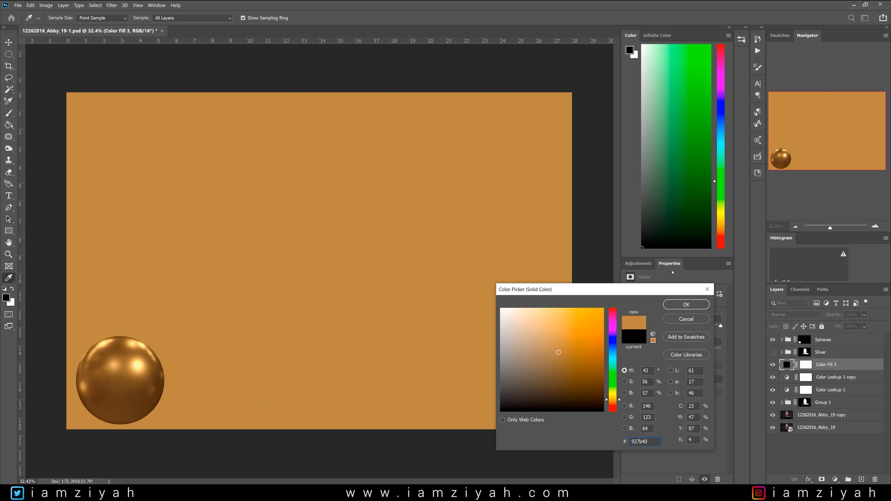
click(700, 306)
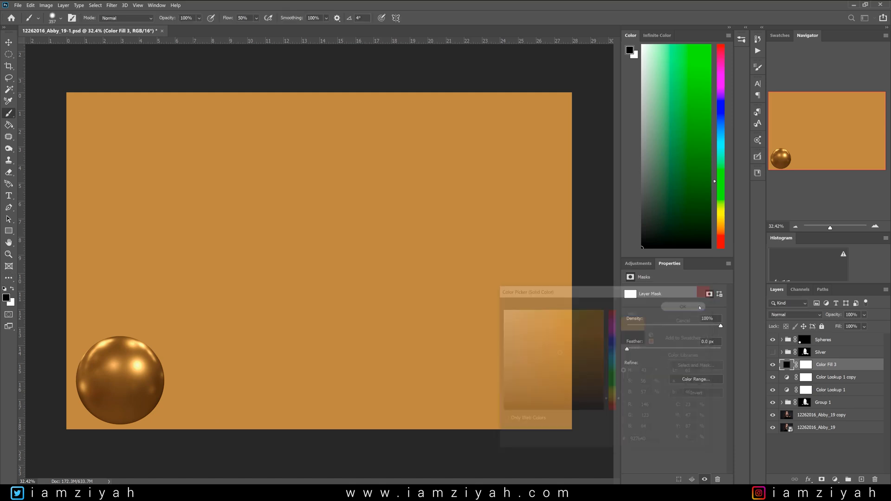
drag(859, 328, 859, 327)
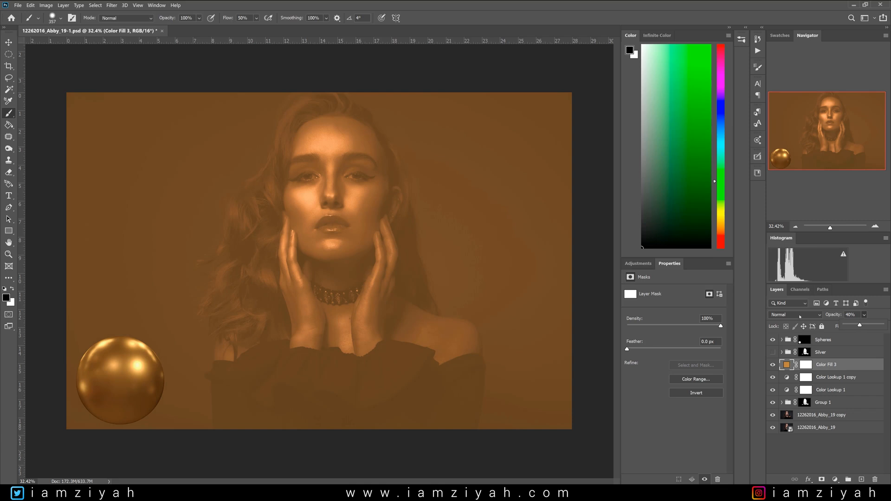
Split the underlying-layer black Blend If slider of Color Fill 3 to fade it out of the shadows, and compare with the layer hidden.
click(800, 317)
click(800, 317)
click(843, 363)
key(h)
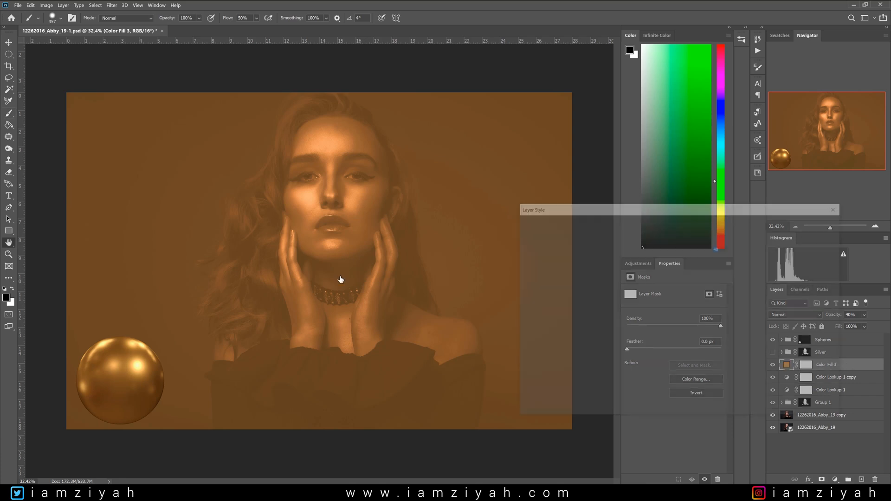
drag(631, 378, 688, 381)
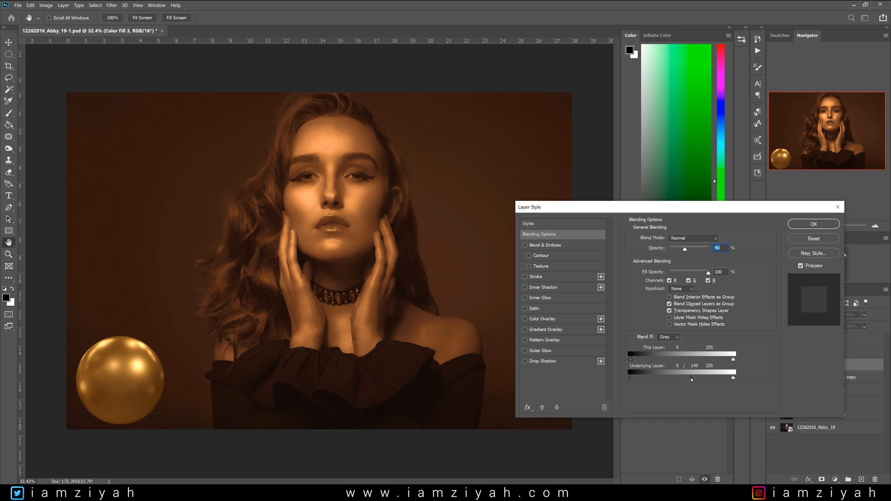
drag(691, 379, 688, 380)
drag(650, 381, 644, 380)
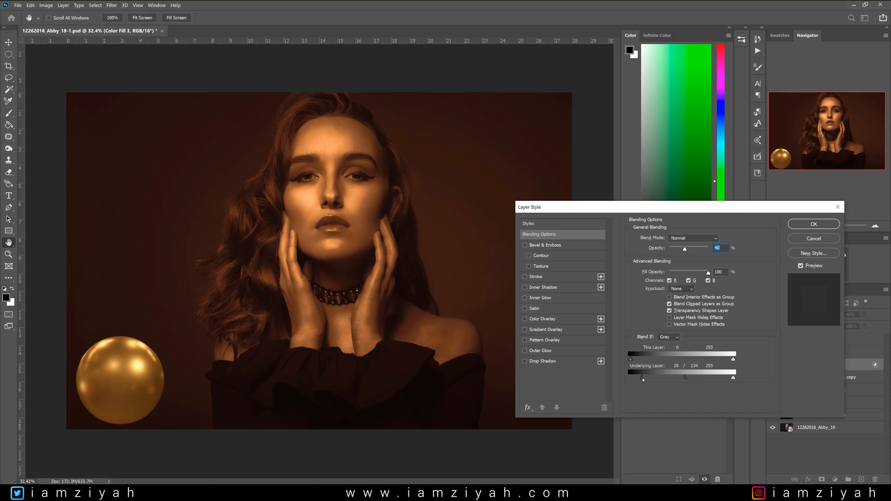
drag(643, 380, 642, 379)
drag(634, 380, 631, 380)
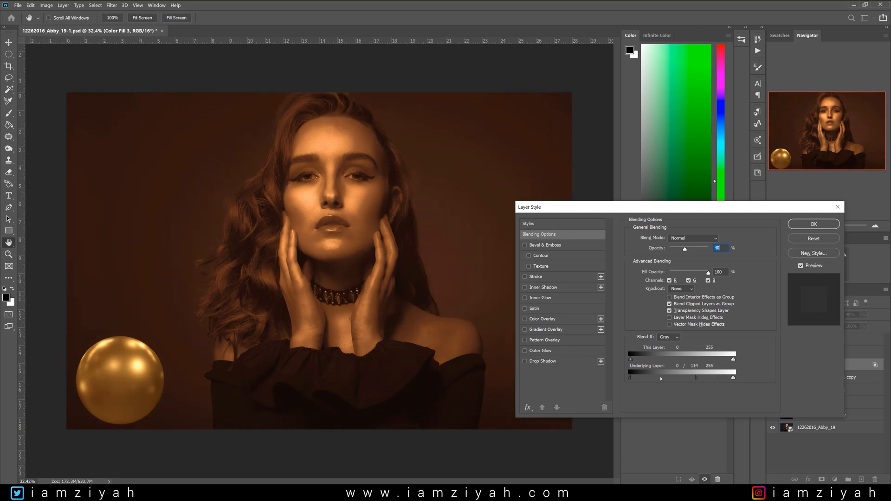
drag(661, 378, 655, 378)
drag(715, 381, 715, 381)
click(809, 226)
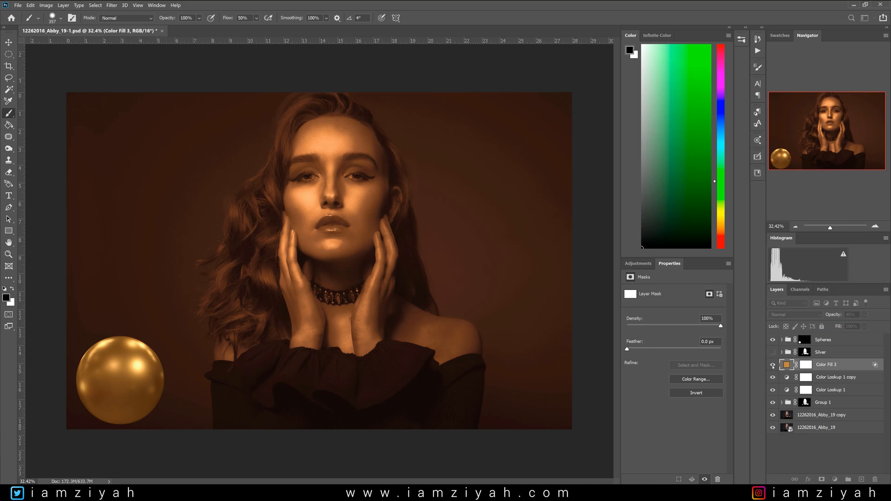
click(773, 365)
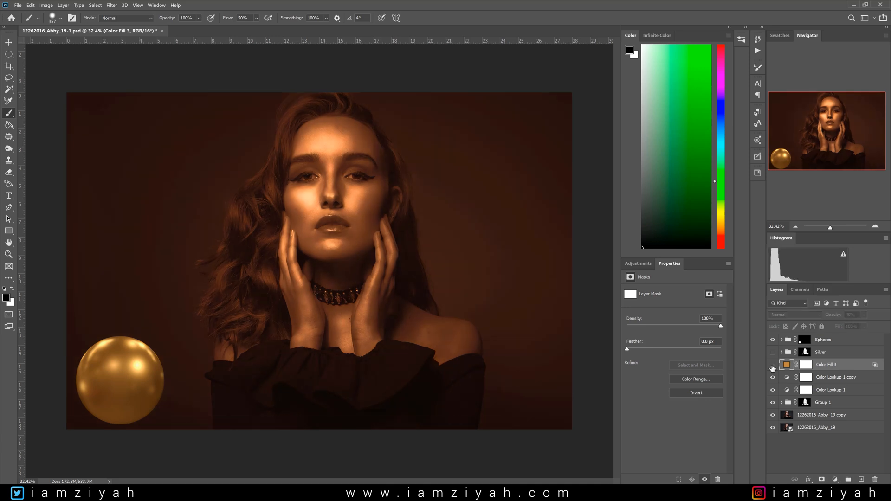
click(773, 366)
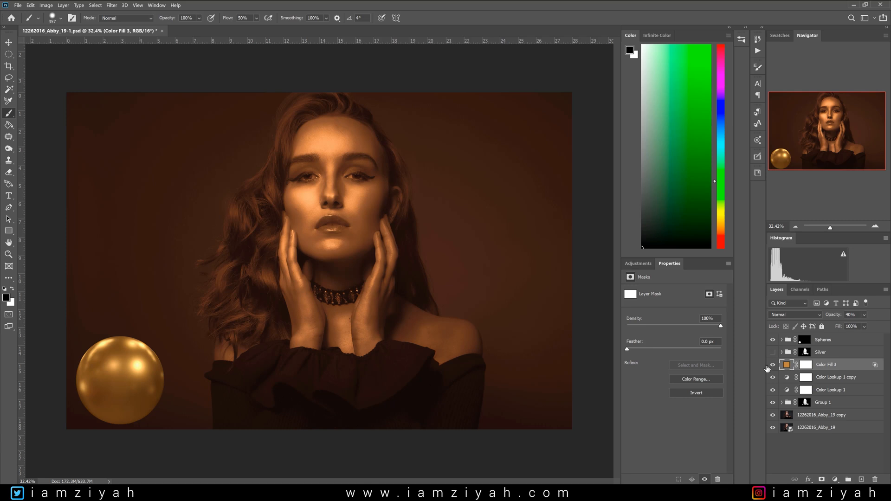
click(773, 366)
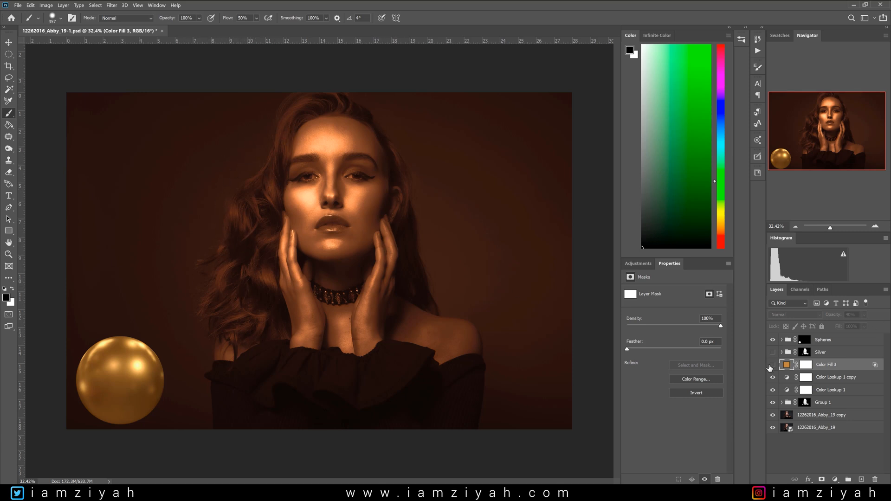
click(773, 365)
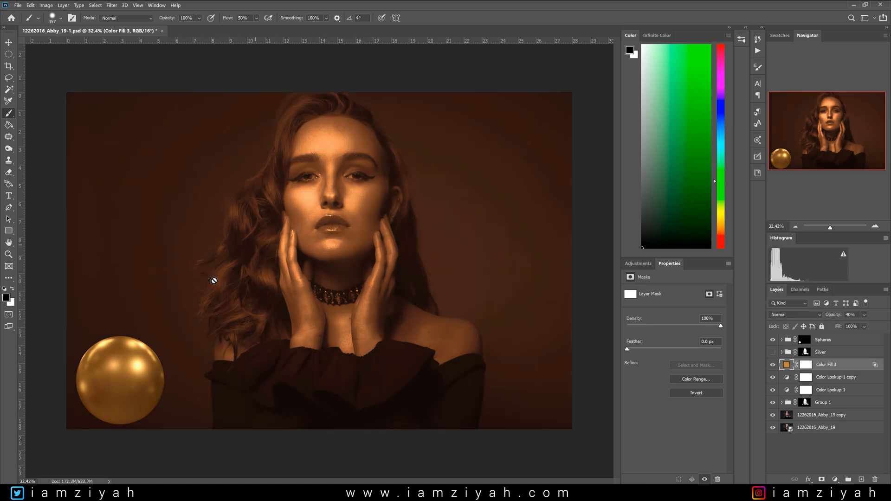
Add a Hue/Saturation adjustment layer clipped to Color Fill 3 and turn on Colorize.
click(836, 479)
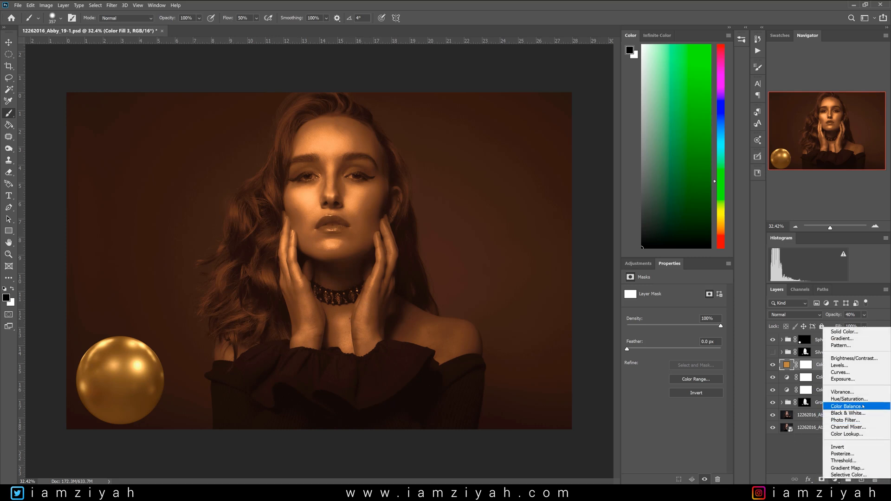
click(849, 399)
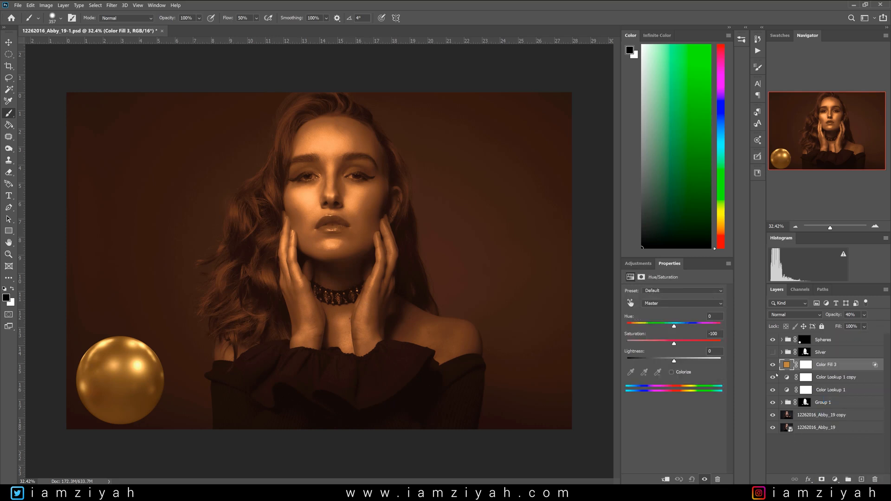
alt+click(789, 370)
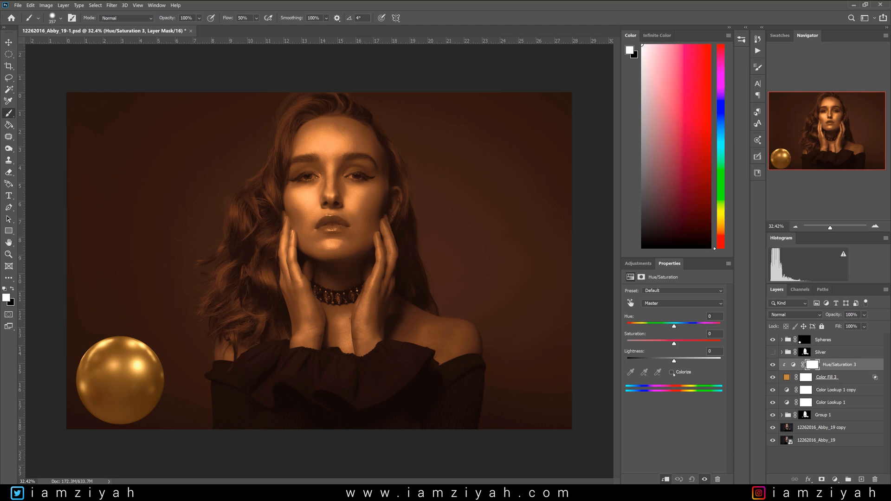
click(673, 373)
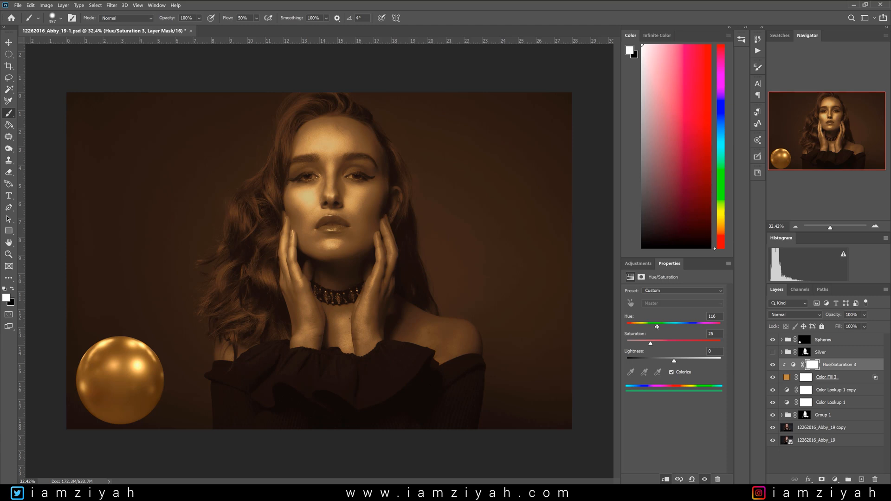
Set the clipped Hue/Saturation layer to hue 62, saturation 33 and lightness -16.
click(700, 317)
text(62)
key(Tab)
text(33)
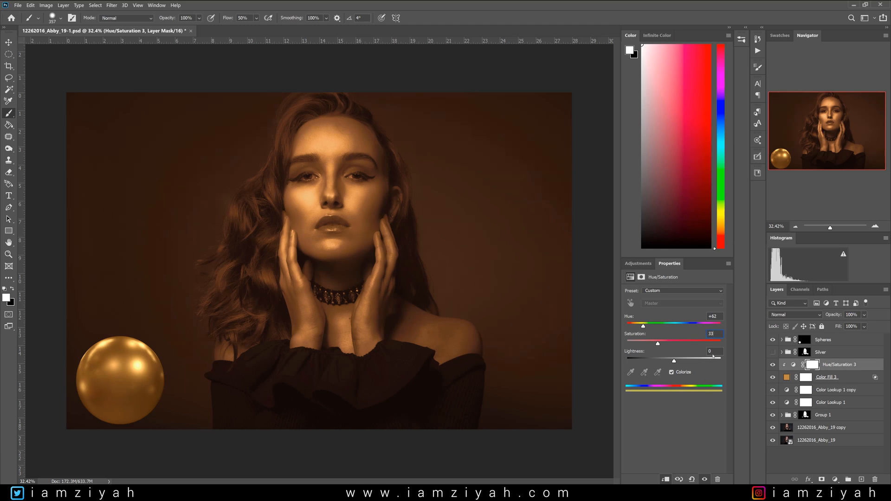
key(Return)
click(715, 353)
text(-16)
Compare the portrait with the clipped Hue/Saturation layer hidden and shown.
click(773, 365)
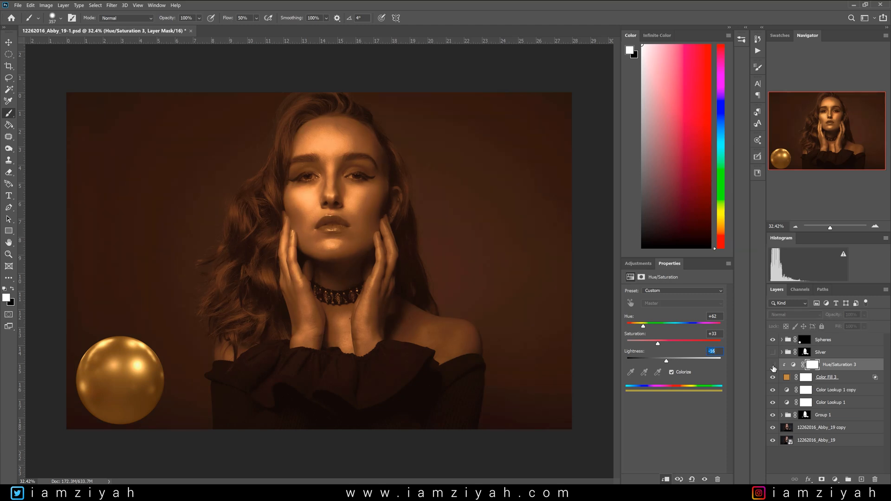
click(773, 365)
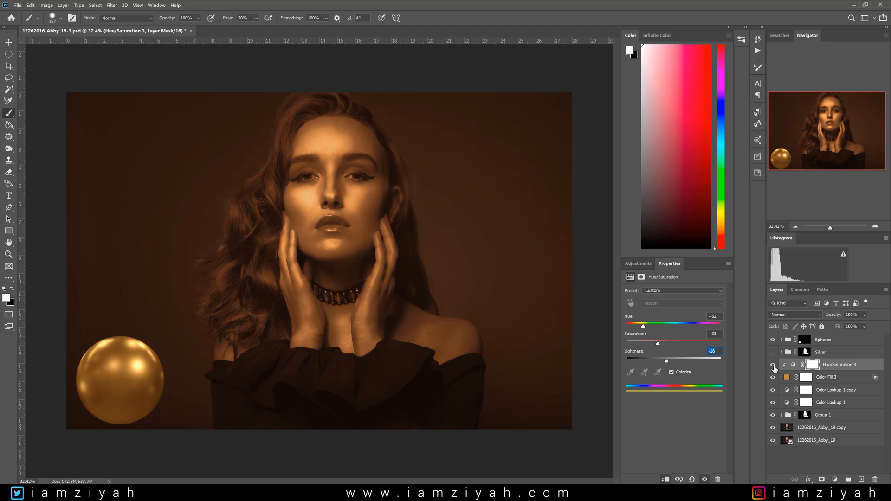
click(774, 366)
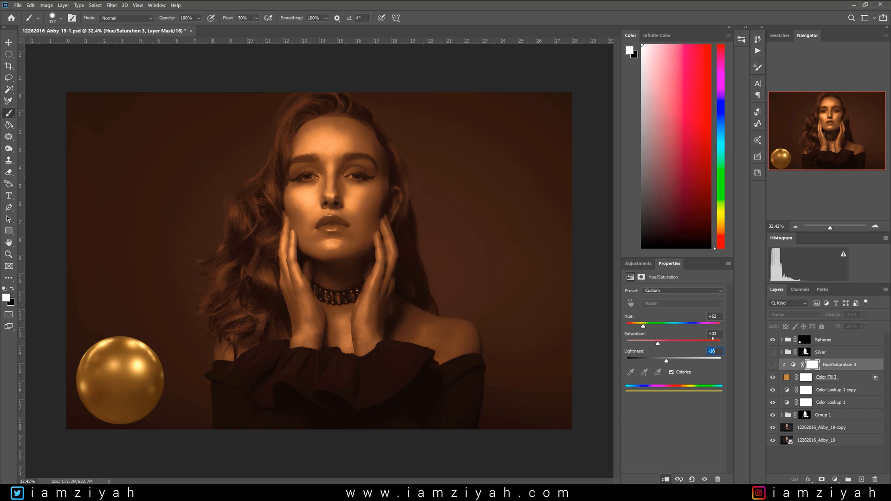
click(773, 366)
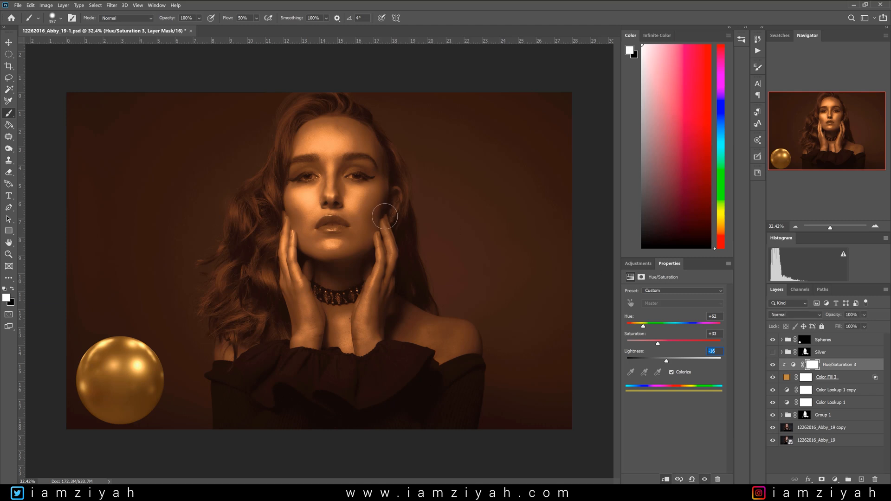
click(774, 366)
click(773, 365)
Group the layers from Hue/Saturation 3 down to Group 1 and name the group Copper.
shift+click(850, 416)
key(ctrl+g)
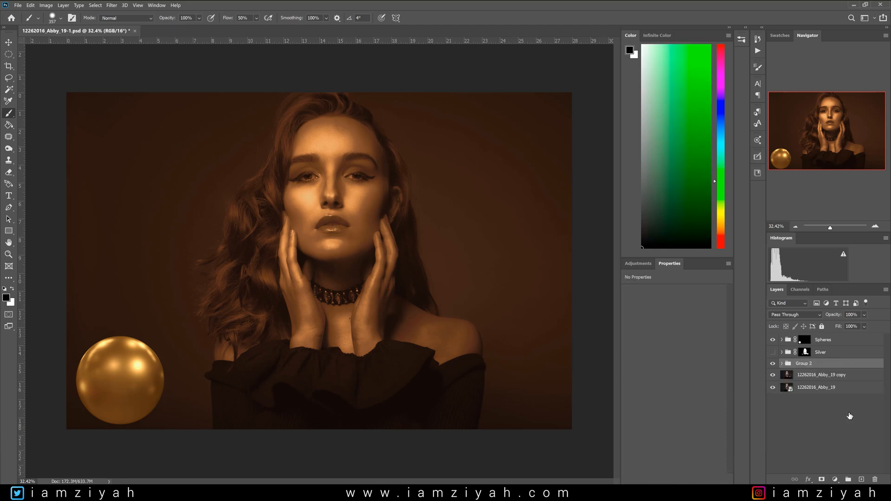
double_click(805, 364)
text(Copper)
key(Return)
Give the Copper group the Silver group's mask by way of a duplicate Silver group, and delete the duplicate.
click(838, 357)
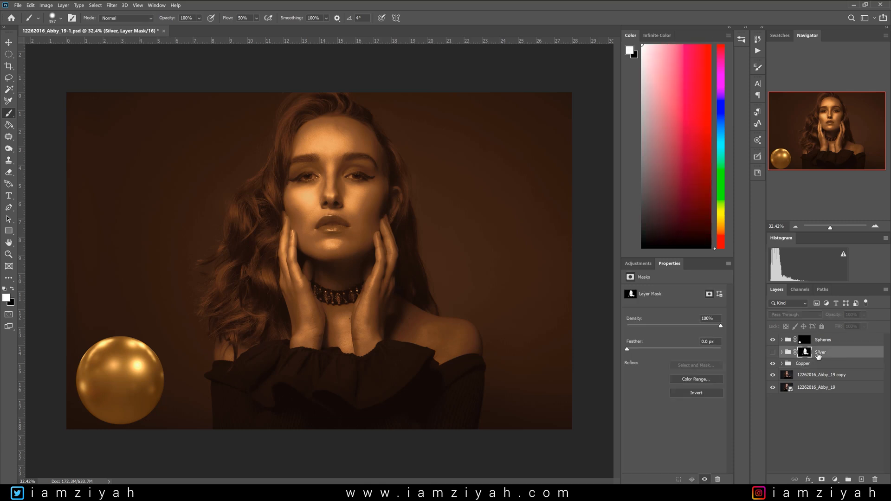
key(ctrl+j)
drag(806, 354, 828, 377)
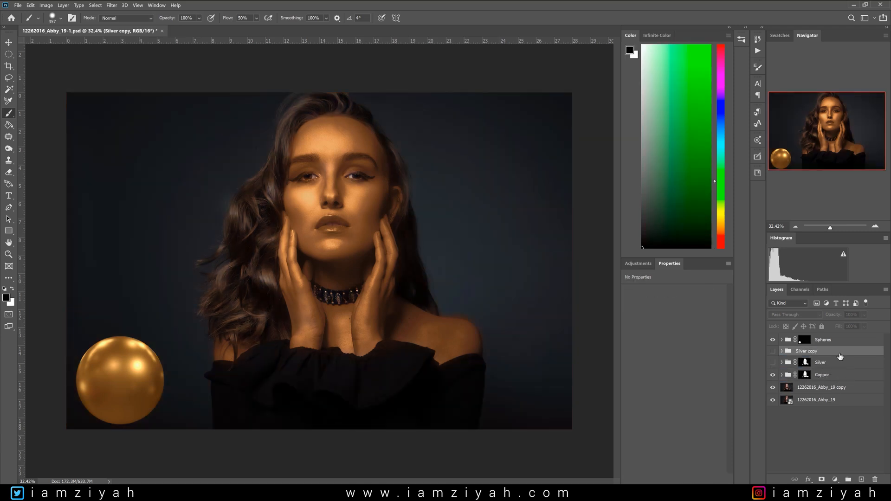
key(Delete)
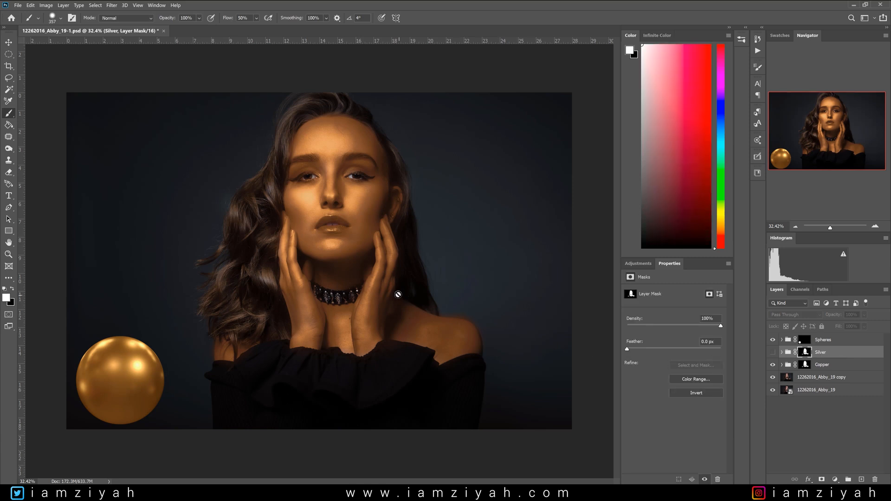
Try several opacities on the Copper group, lower it to about 60%, and hide the group.
key(alt+bracketleft)
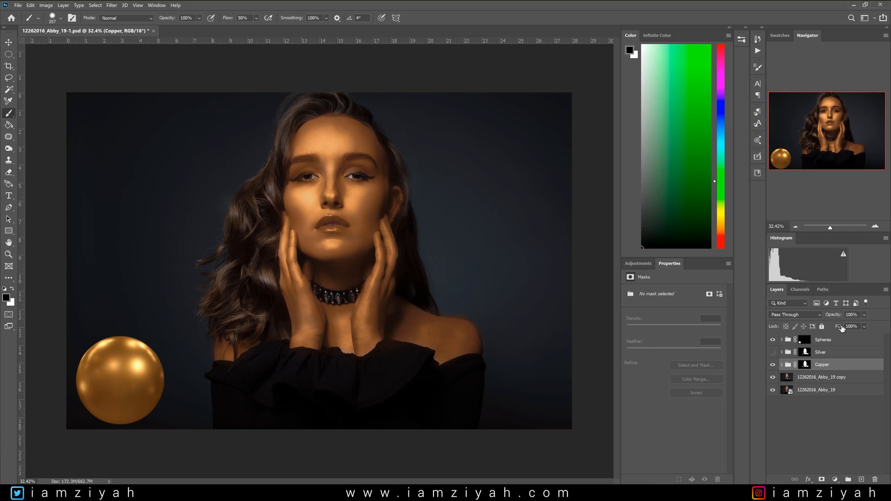
click(864, 315)
drag(869, 326, 873, 326)
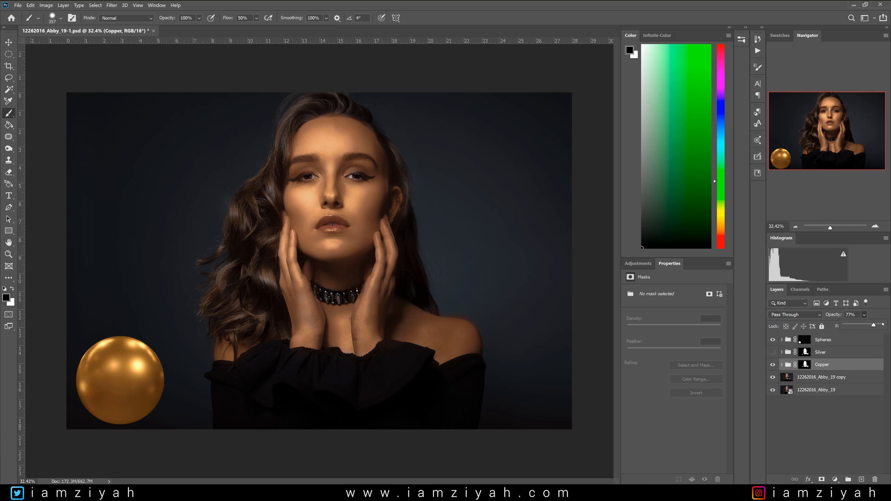
drag(874, 326, 859, 326)
drag(875, 326, 874, 326)
drag(885, 327, 884, 327)
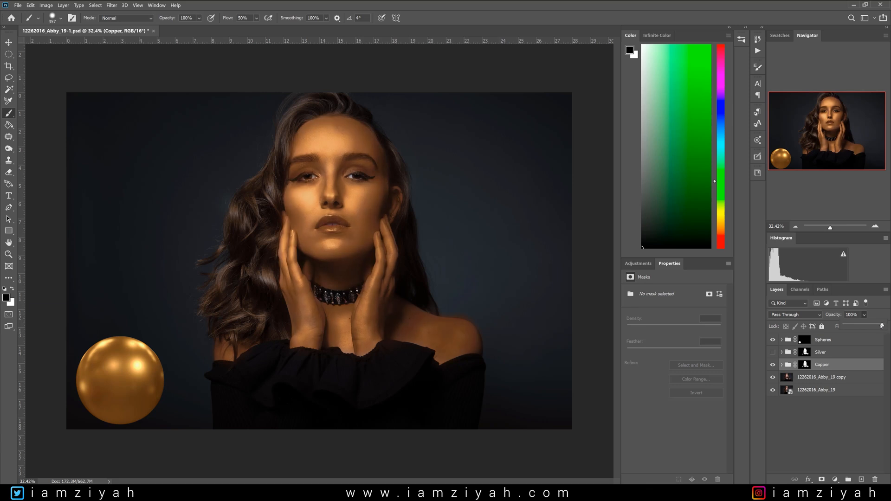
drag(871, 327, 867, 326)
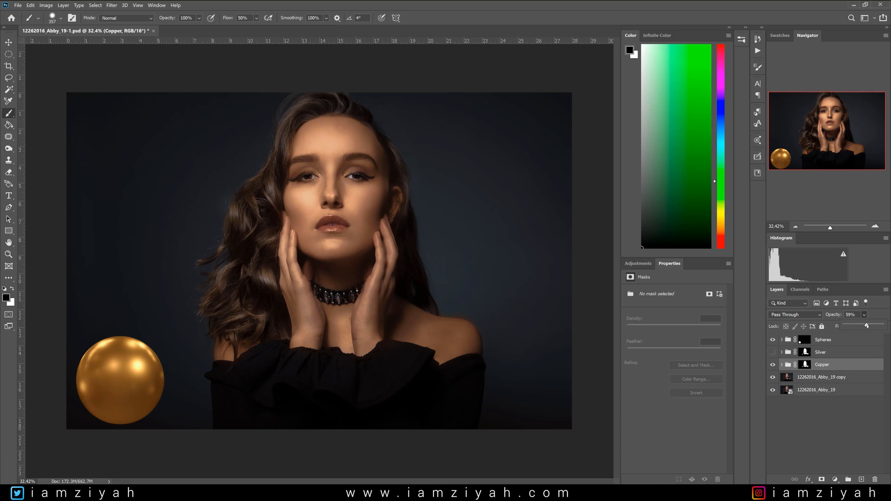
drag(868, 327, 869, 327)
click(773, 365)
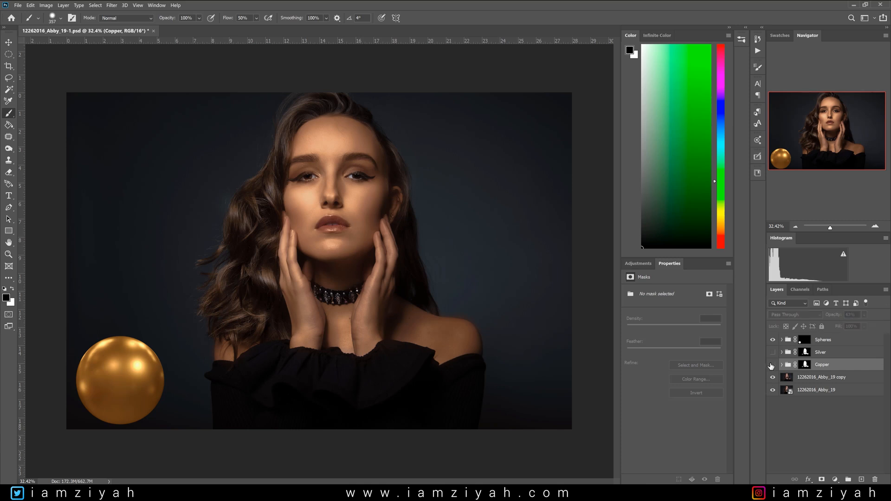
Switch the reference to the blue sphere and add a Hue/Saturation layer with saturation -100 above the portrait copy layer.
click(782, 339)
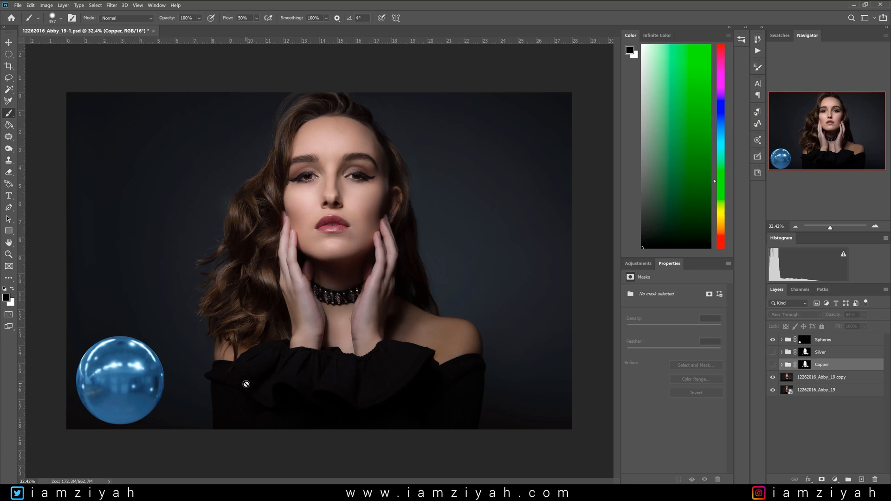
click(857, 379)
click(835, 480)
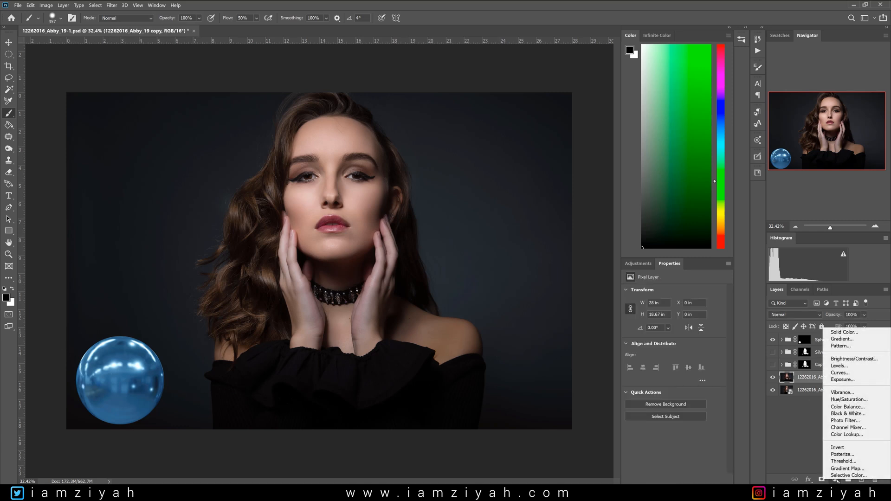
click(856, 399)
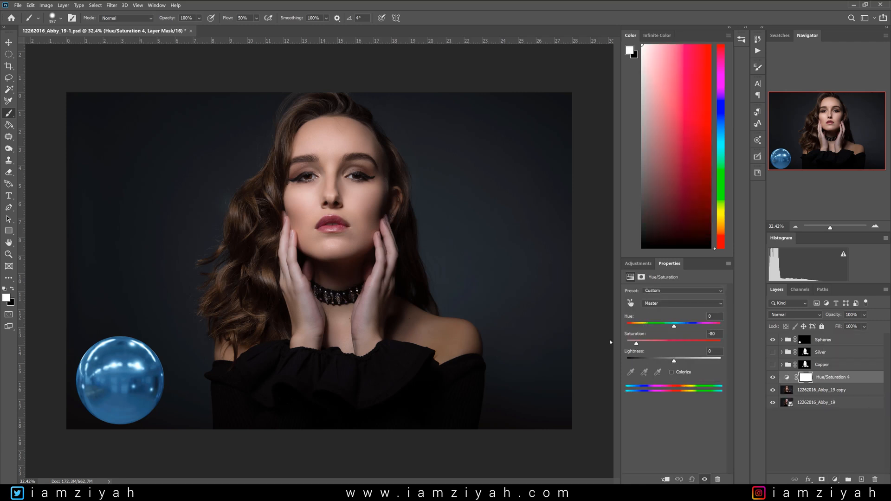
click(805, 420)
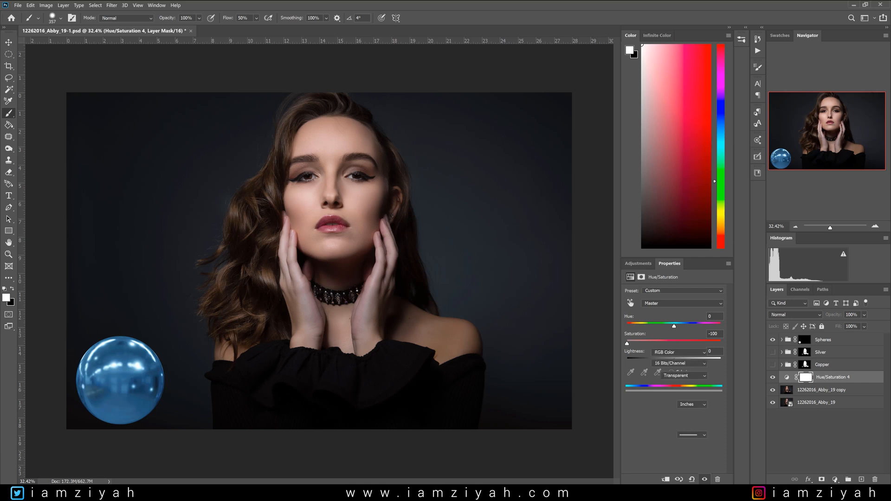
Add a white (ffffff) Solid Color fill layer and place it directly above Hue/Saturation 4.
click(835, 481)
click(860, 338)
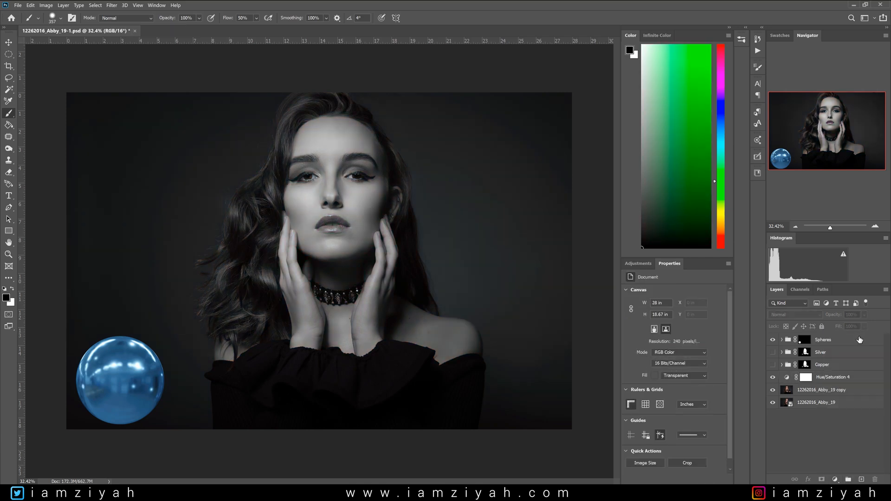
click(836, 479)
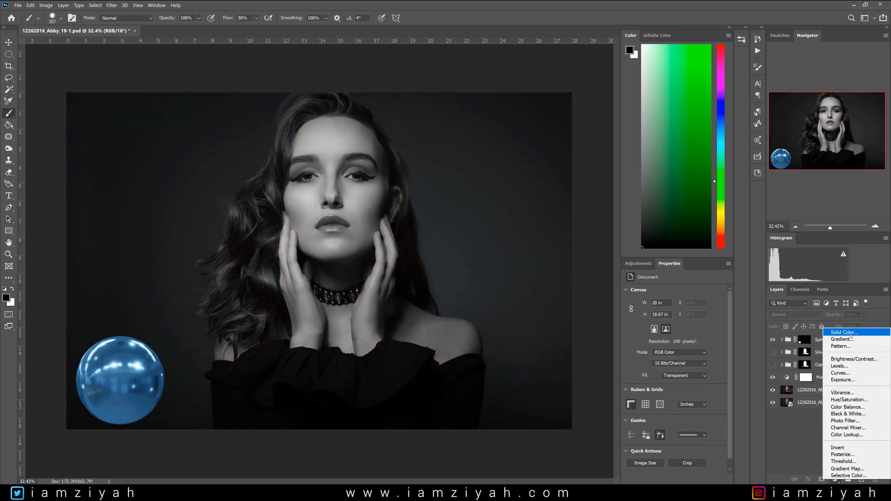
click(851, 333)
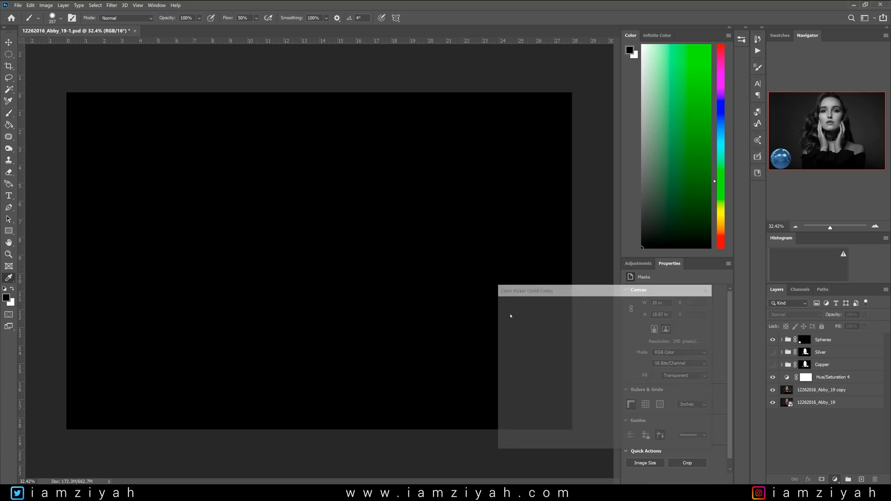
drag(509, 315, 480, 303)
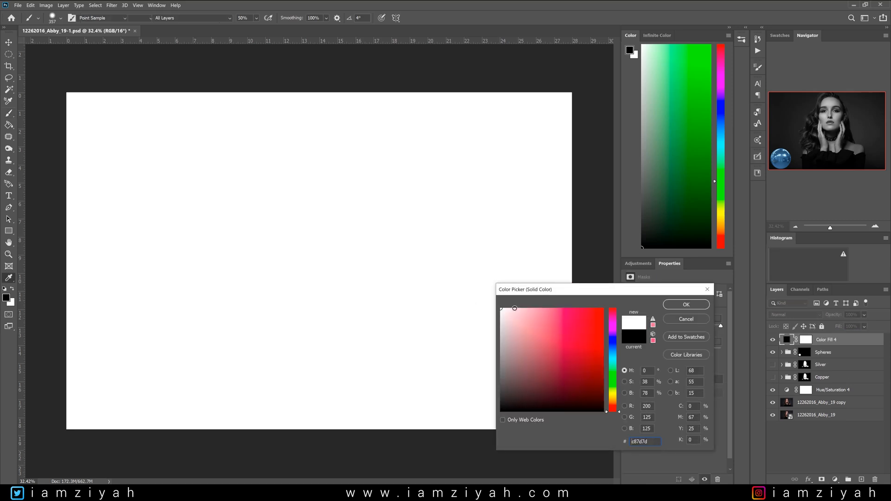
click(680, 305)
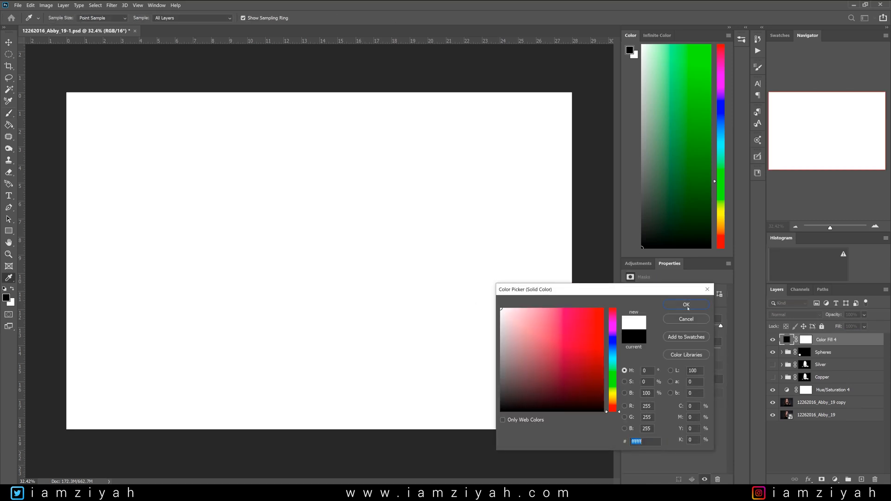
drag(861, 341, 850, 386)
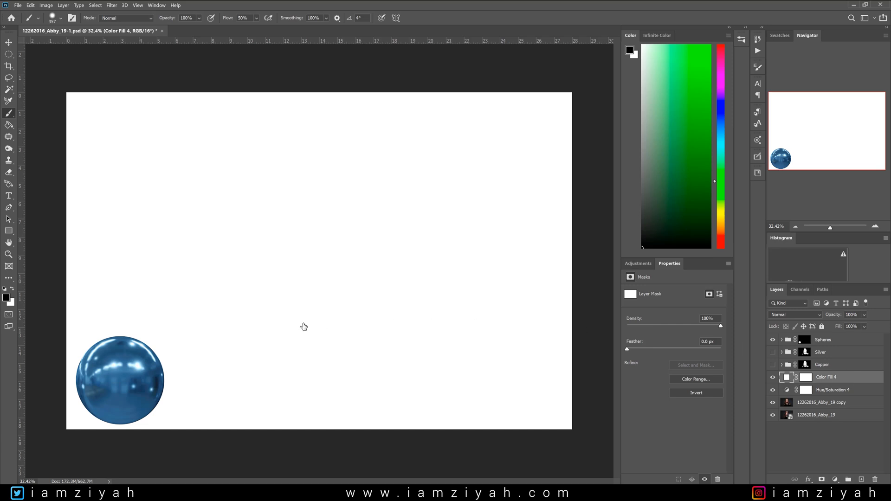
Split the underlying-layer shadow blend range of Color Fill 4 to about 147 / 167 so the white covers only the highlights.
key(space)
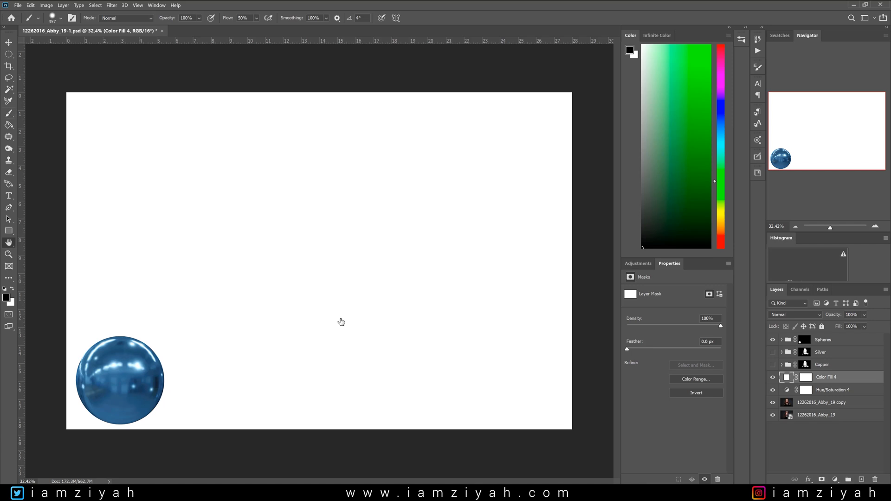
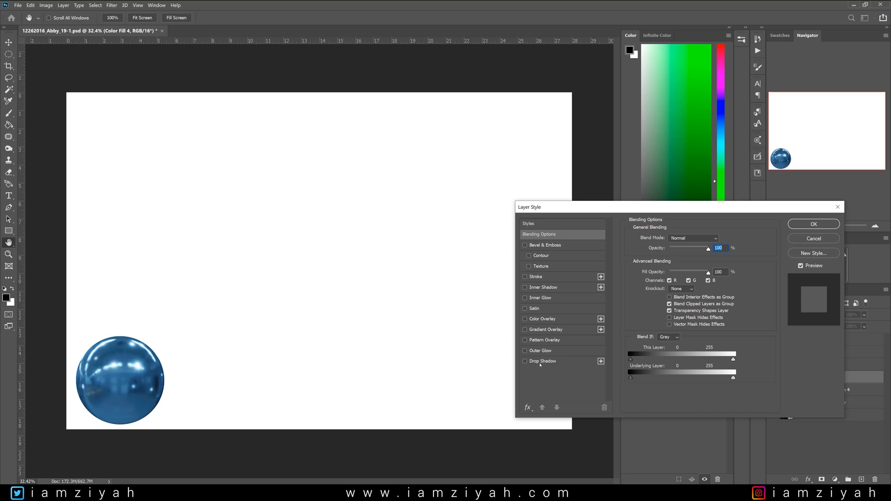
key(alt)
drag(631, 377, 696, 384)
drag(627, 379, 687, 381)
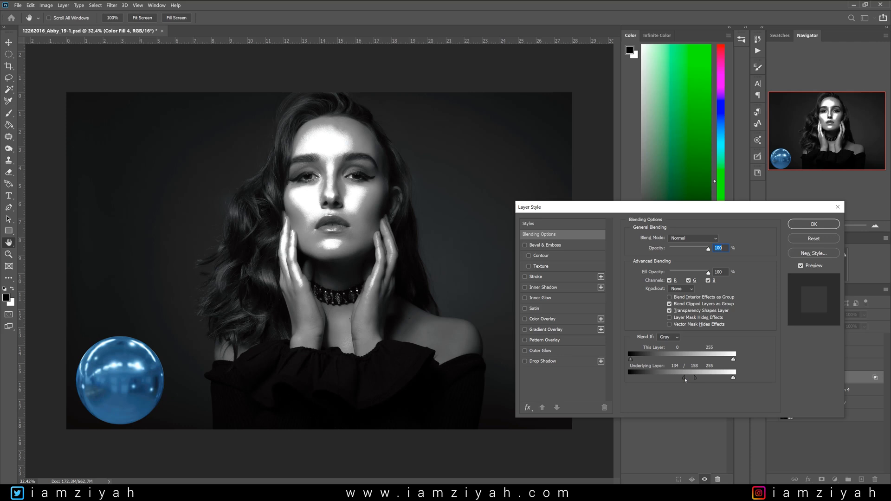
drag(696, 381, 697, 380)
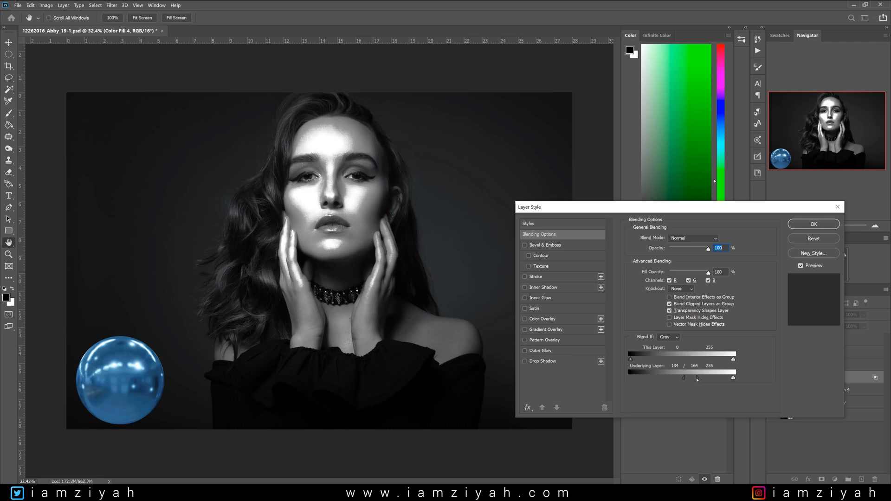
drag(686, 380, 689, 380)
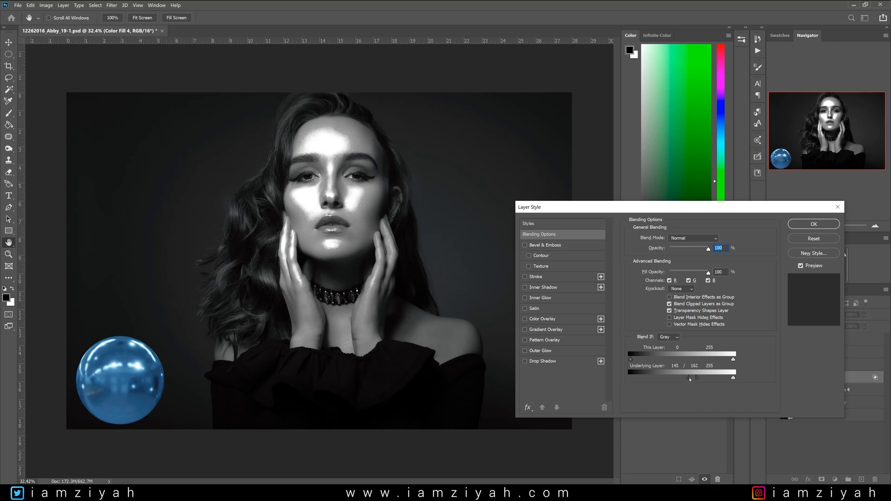
drag(692, 380, 692, 380)
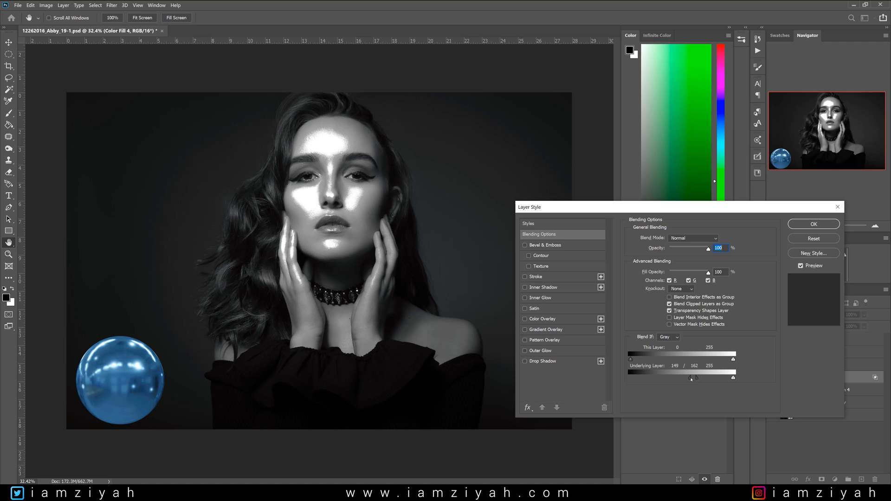
drag(697, 380, 700, 380)
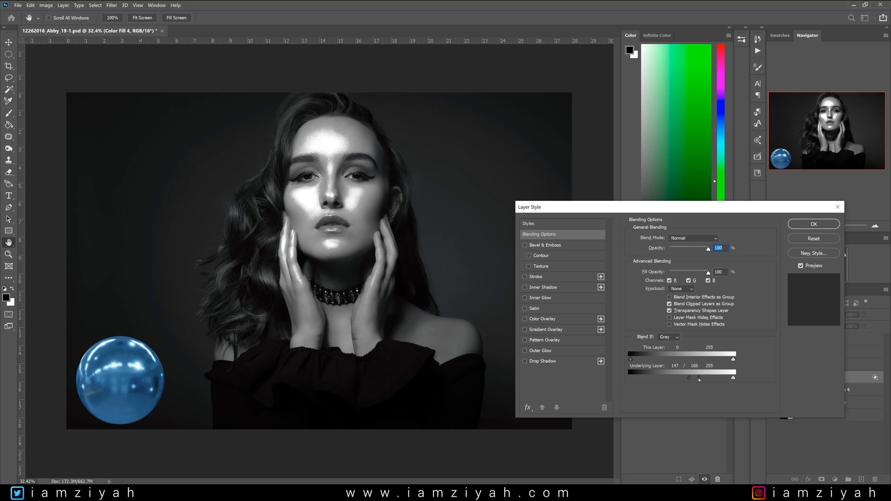
key(alt)
click(815, 224)
Invert the mask of Color Fill 4 to black and paint white over the face highlights.
key(b)
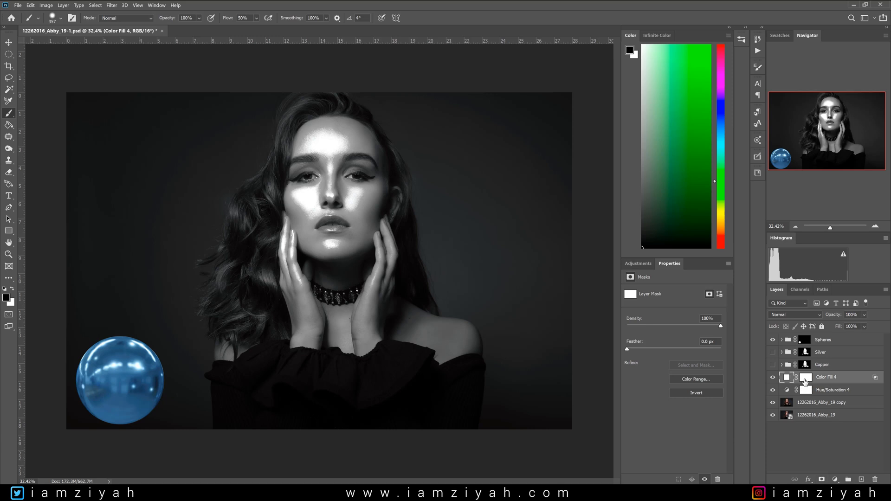
key(x)
key(ctrl+i)
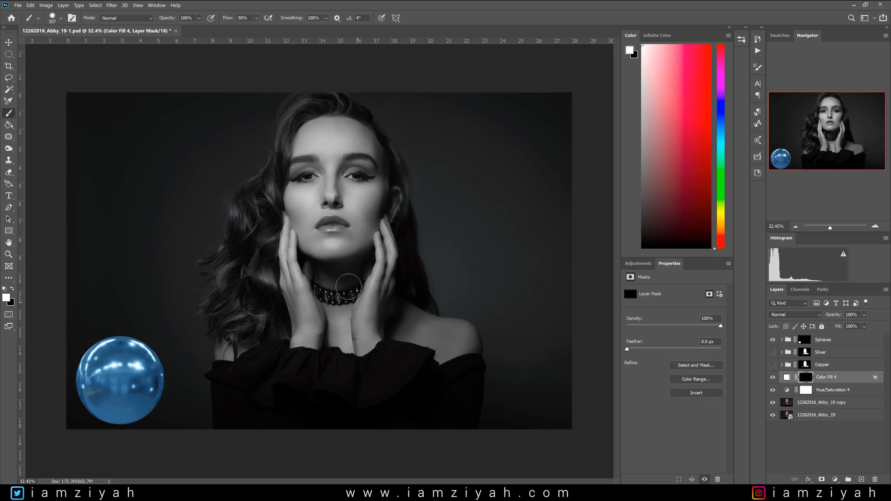
mouse_move(323, 205)
mouse_down()
mouse_move(340, 202)
mouse_move(346, 179)
mouse_move(315, 167)
mouse_move(344, 195)
mouse_move(341, 223)
mouse_move(332, 169)
mouse_move(336, 273)
mouse_up()
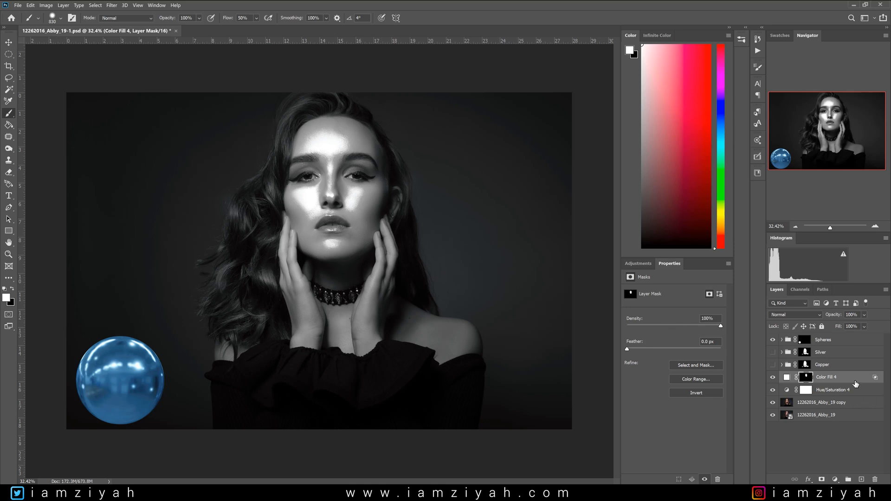
Duplicate Color Fill 4 and delete the layer mask of the copy.
key(ctrl+j)
click(807, 377)
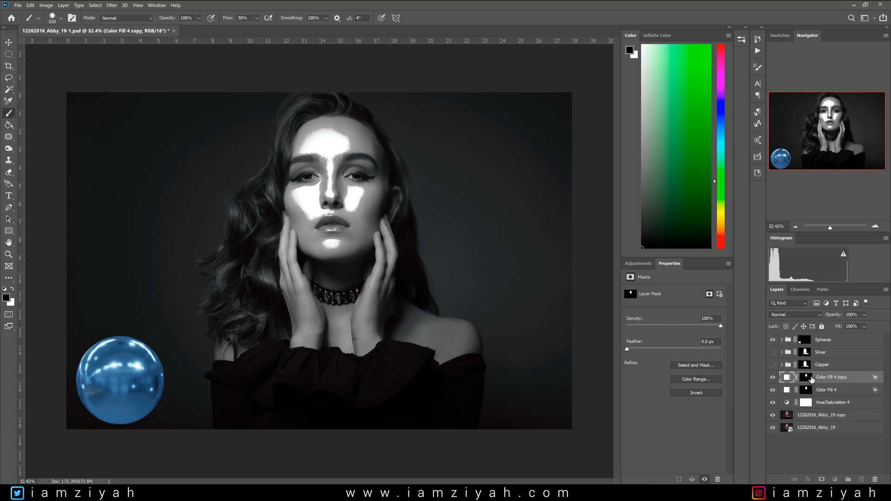
right_click(806, 377)
click(826, 395)
key(x)
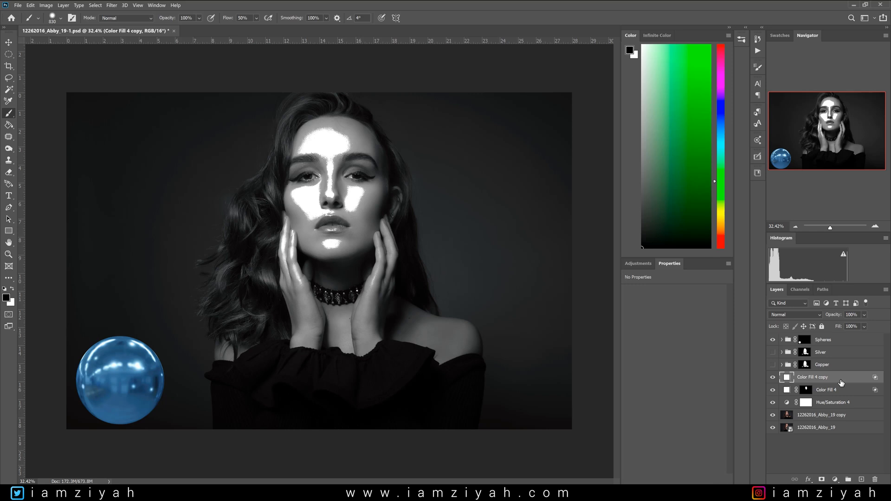
Widen the underlying-layer shadow blend range of Color Fill 4 copy to about 107 / 153.
key(space)
double_click(842, 383)
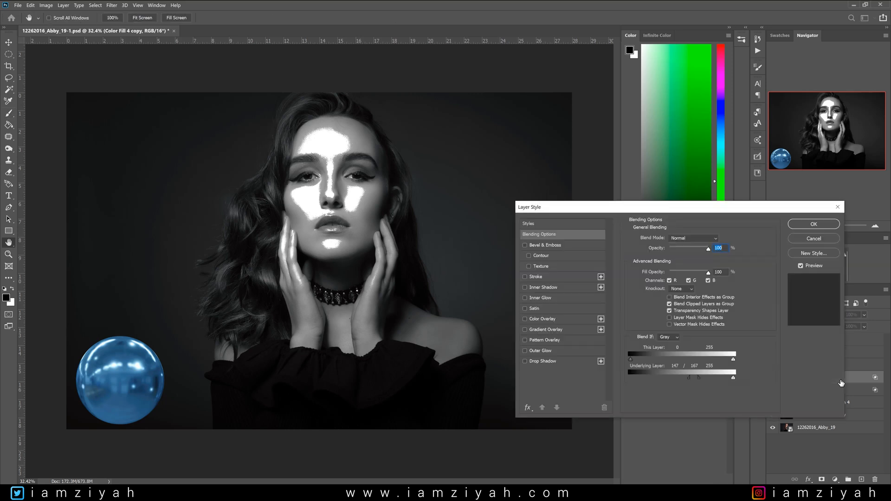
drag(698, 379, 675, 379)
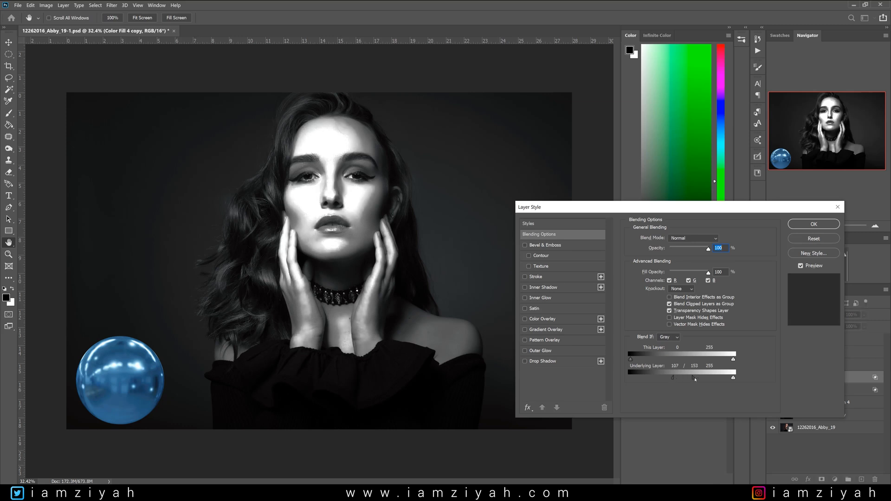
key(Return)
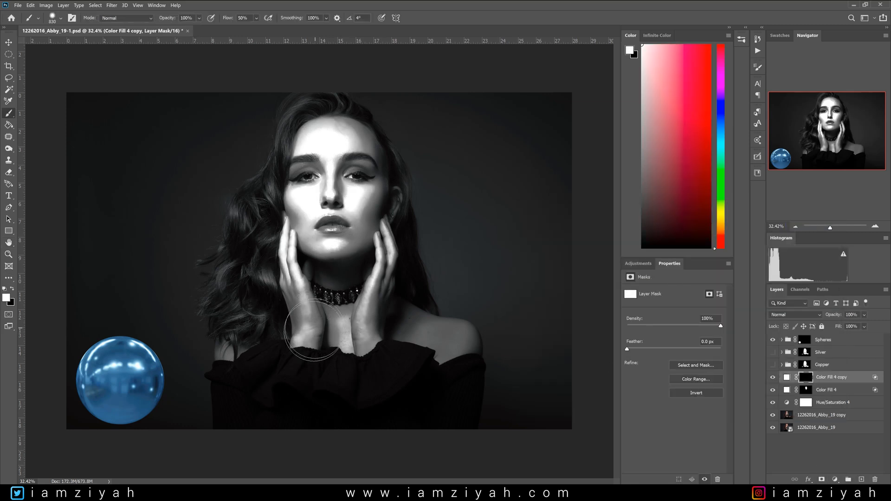
Hide Color Fill 4 copy with a black mask and paint it in at 10% brush opacity over the hands, chest and hair.
key(ctrl+i)
key(1)
drag(340, 325, 360, 343)
drag(371, 293, 363, 341)
drag(337, 342, 367, 342)
drag(297, 267, 240, 261)
mouse_move(261, 186)
mouse_down()
mouse_move(272, 265)
mouse_move(263, 227)
mouse_up()
drag(422, 174, 402, 223)
scroll(405, 286, down, 5)
scroll(405, 286, up, 3)
Duplicate Color Fill 4 copy, remove the duplicate's mask and adjust its underlying-layer blend range.
key(ctrl+j)
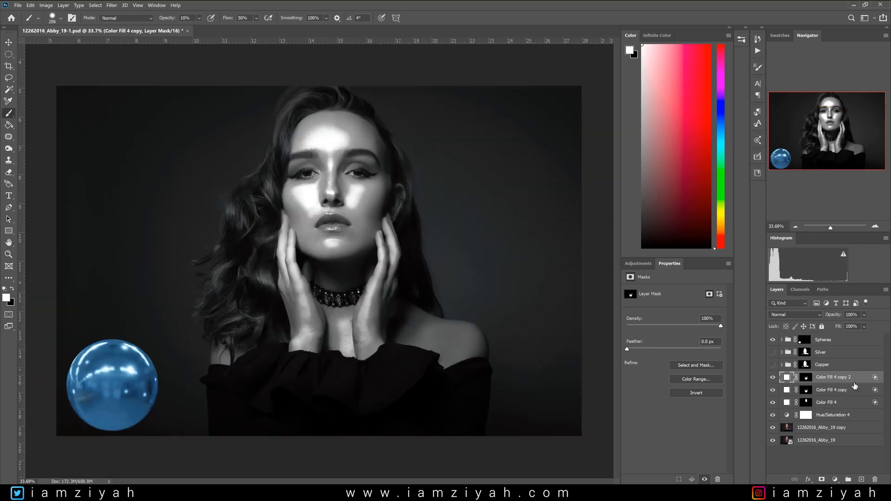
key(x)
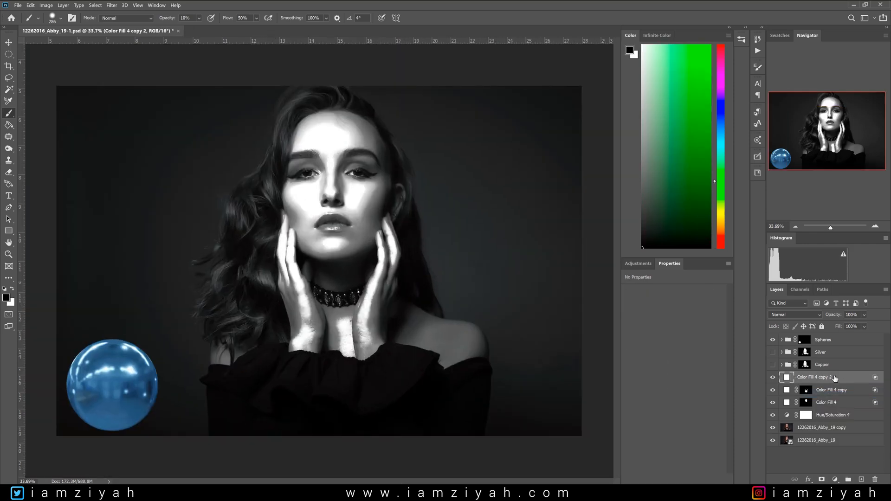
double_click(836, 377)
click(814, 224)
Add a black mask to Color Fill 4 copy 2 and paint white over the bare shoulder.
click(822, 479)
key(ctrl+i)
key(x)
click(6, 297)
click(502, 308)
click(685, 305)
mouse_move(460, 340)
mouse_down()
mouse_move(446, 354)
mouse_move(442, 334)
mouse_up()
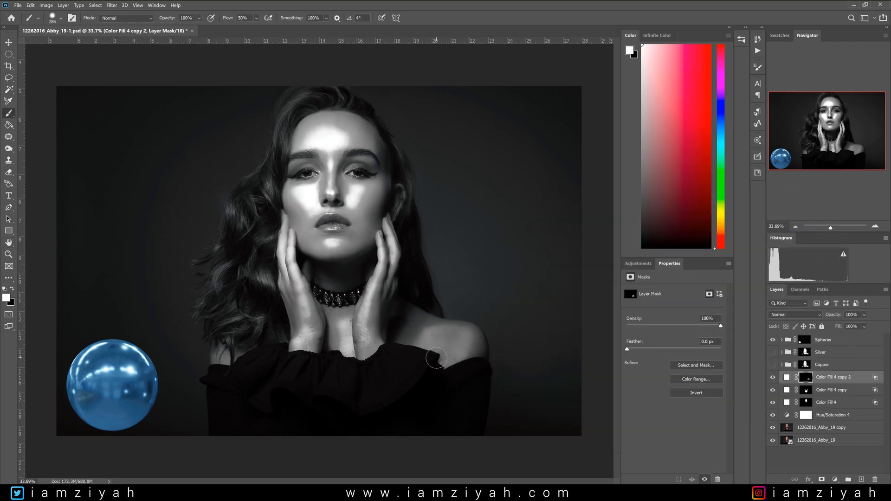
Group the three white fill layers together with Hue/Saturation 4.
scroll(322, 192, up, 10)
scroll(325, 189, down, 11)
shift+click(858, 414)
key(ctrl+g)
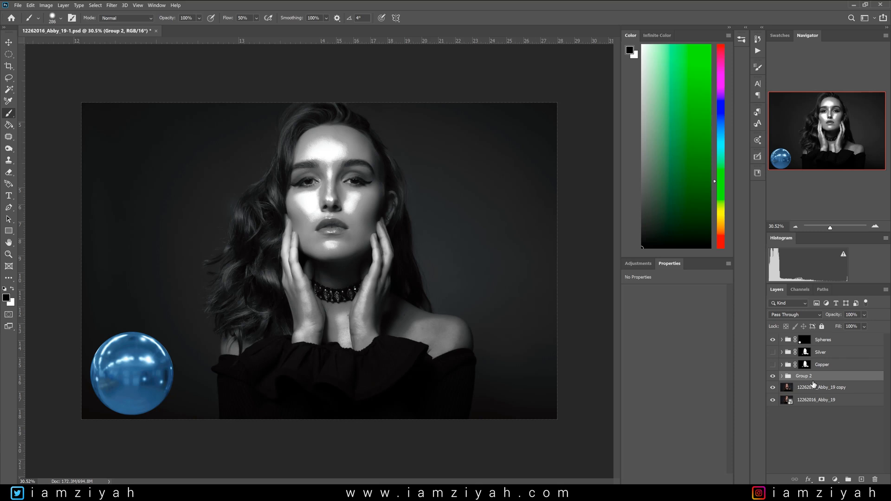
Add a Color Lookup adjustment layer above Group 2 using the NightFromDay.CUBE 3D LUT.
click(835, 480)
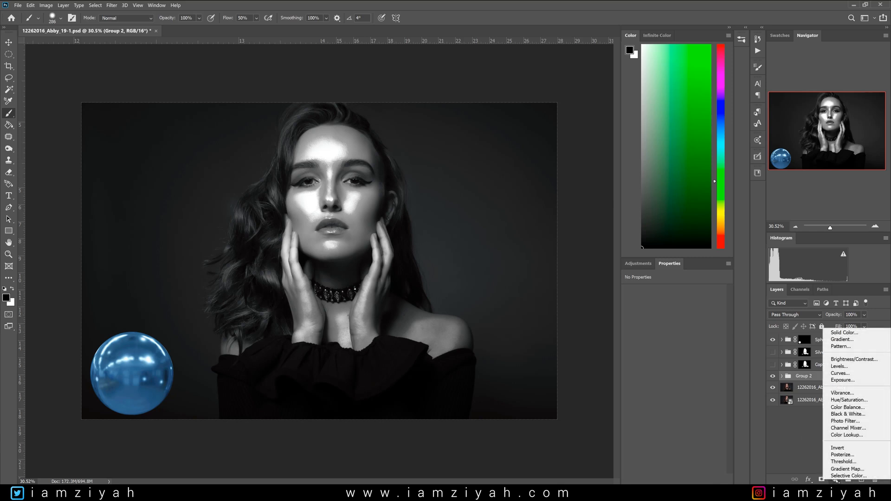
click(840, 436)
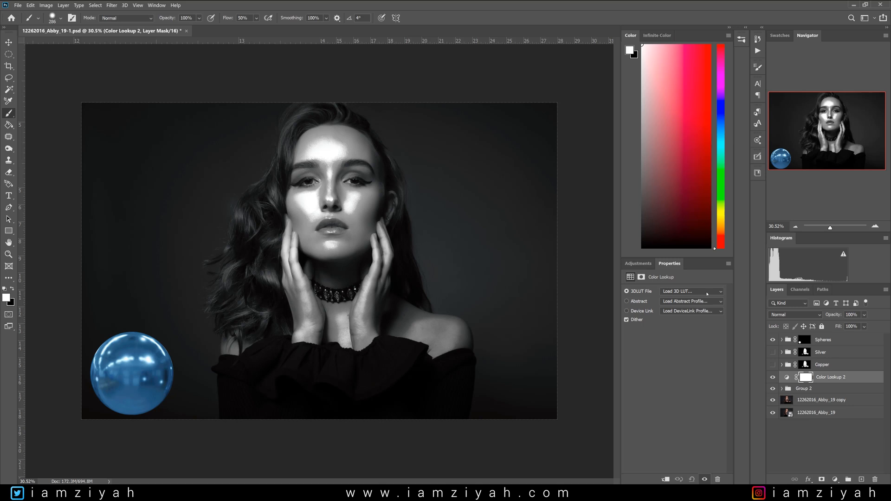
click(707, 292)
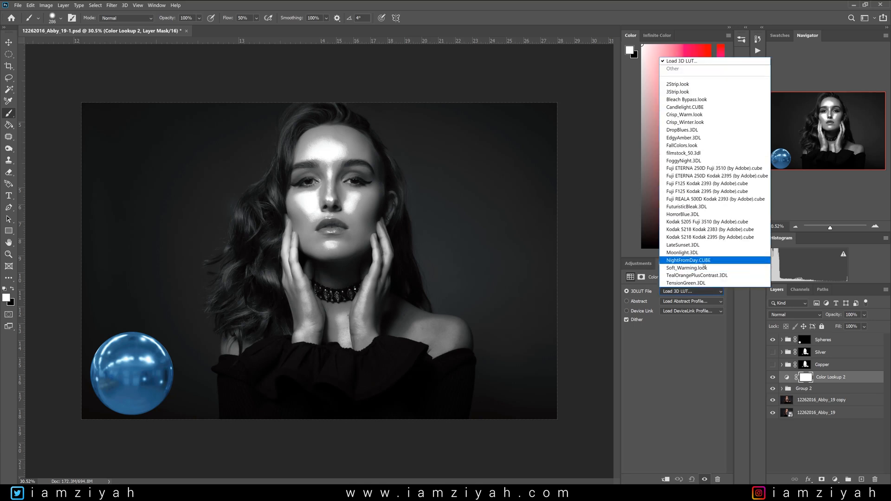
click(688, 260)
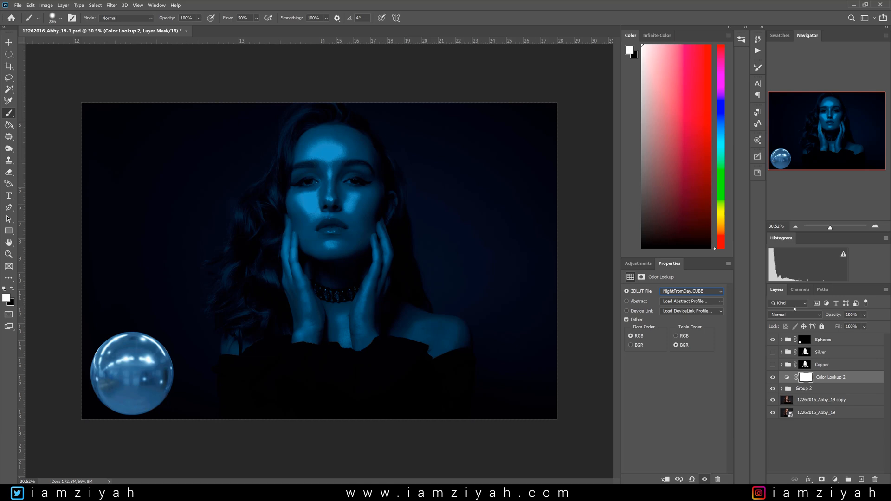
Try the Moonlight.3DL, FoggyNight.3DL and Crisp_Winter.look LUTs on the Color Lookup layer, and return to NightFromDay.CUBE.
click(716, 294)
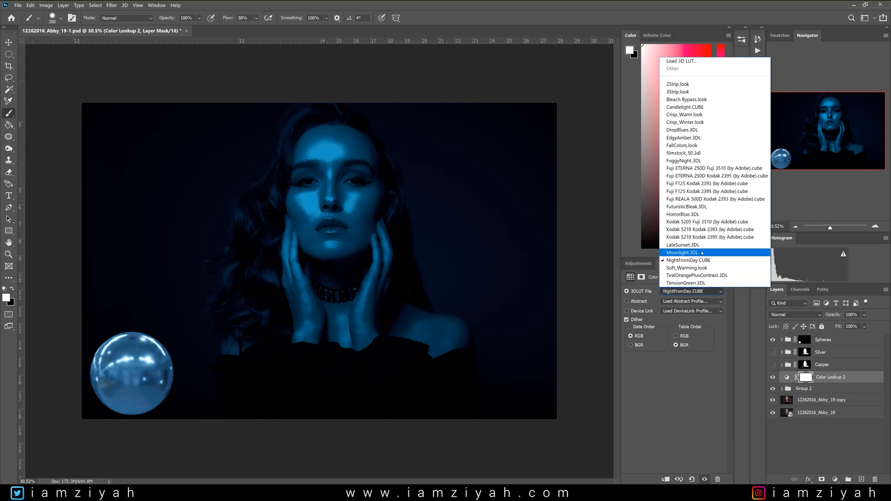
click(709, 258)
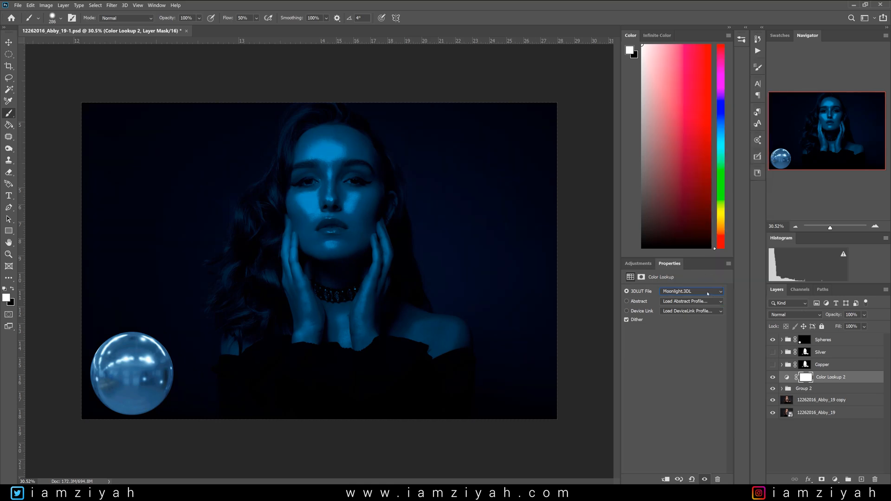
click(708, 293)
click(709, 161)
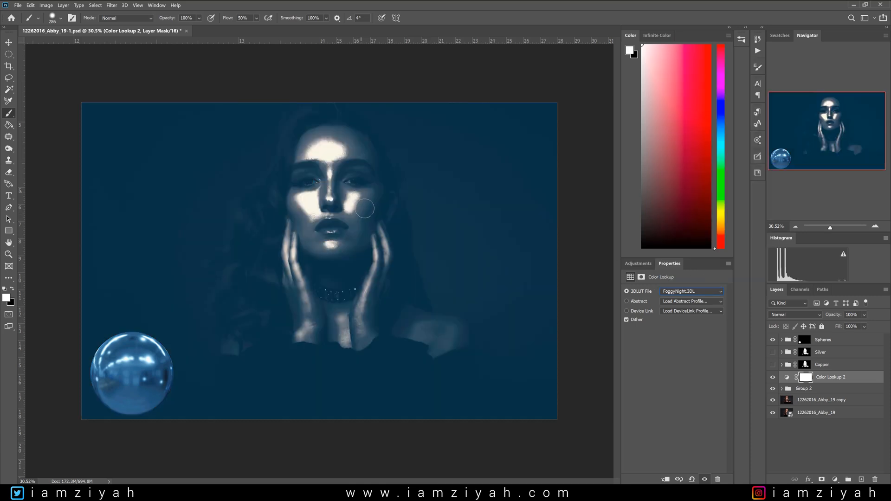
click(714, 293)
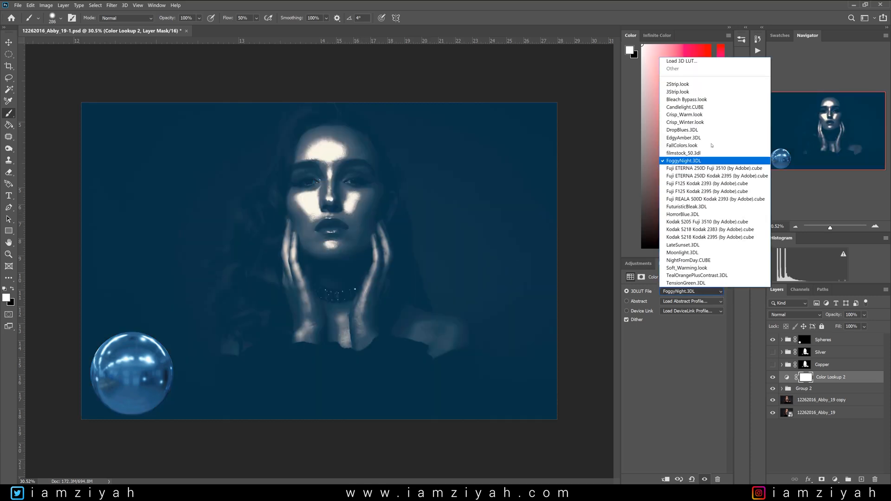
click(704, 123)
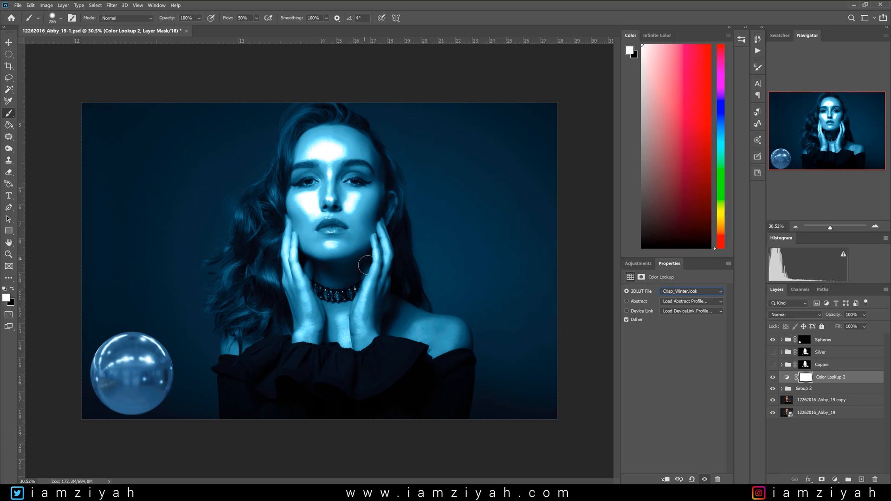
click(709, 293)
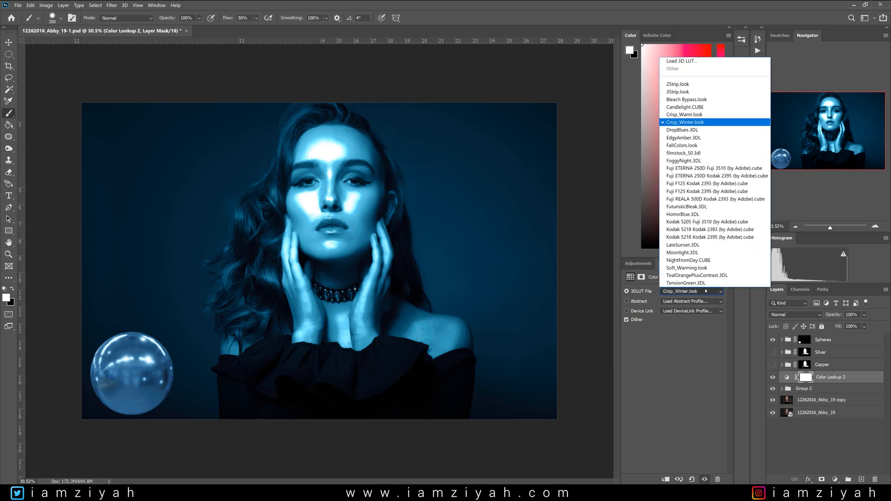
click(703, 261)
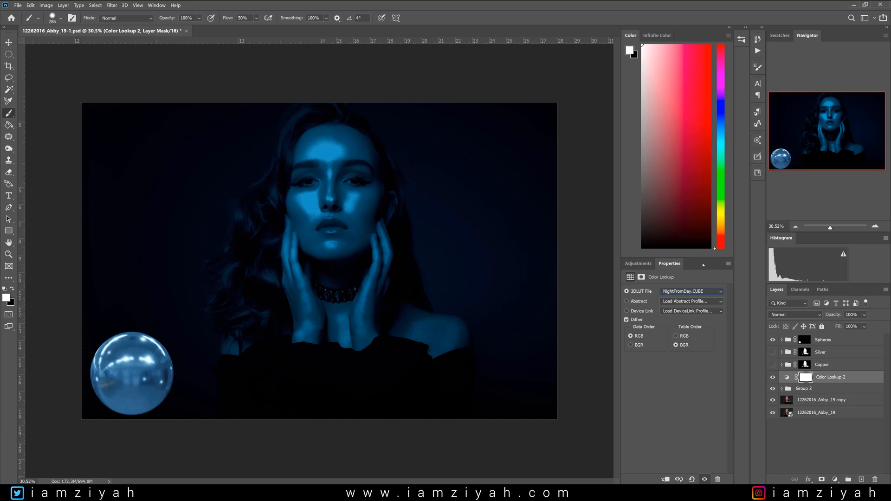
Lower the opacity of the Color Lookup 2 layer to about 79%.
click(864, 315)
drag(882, 326, 874, 326)
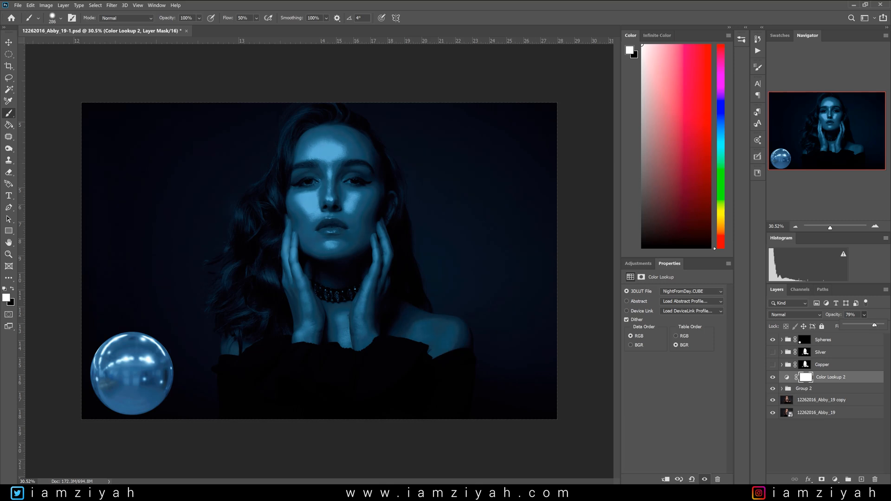
click(877, 313)
Add a Brightness/Contrast adjustment layer above Color Lookup 2 with brightness 89 and contrast -9.
click(835, 479)
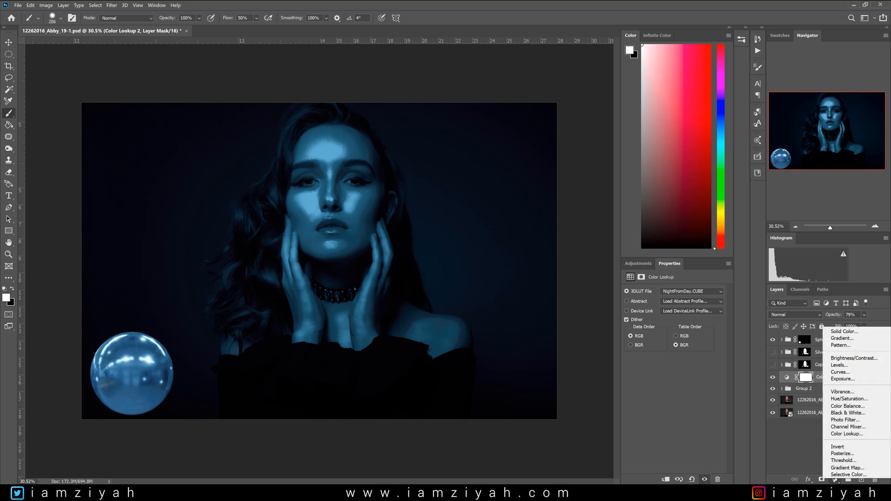
click(865, 358)
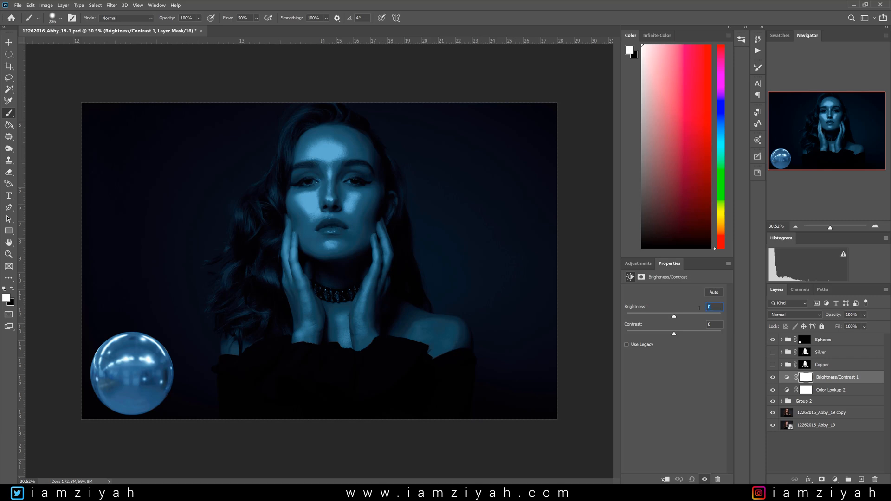
text(89)
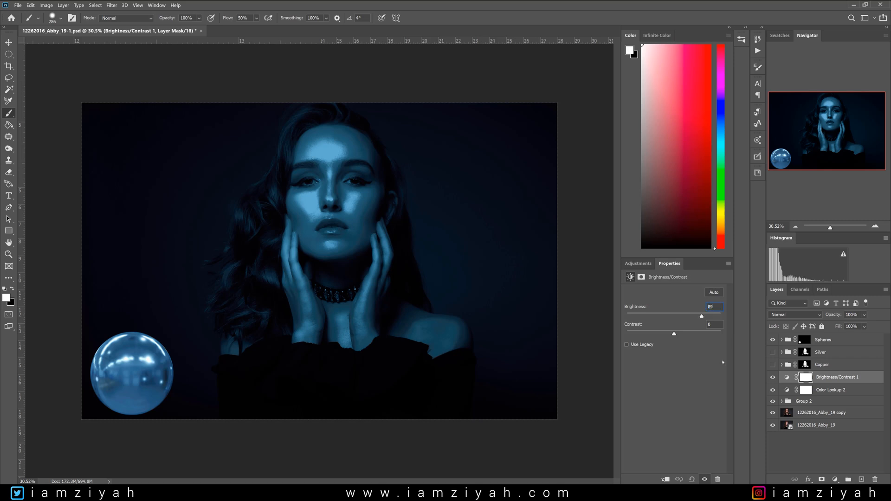
key(Tab)
text(-9)
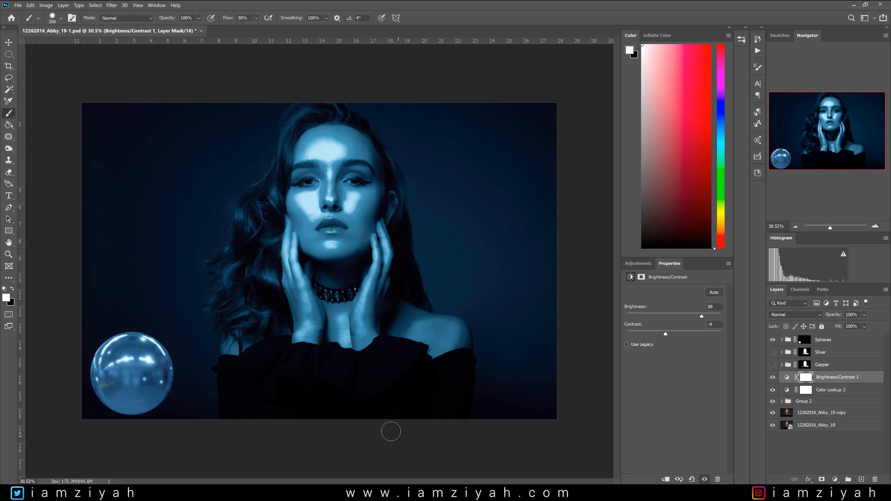
Add a Levels adjustment layer above Brightness/Contrast 1 with the black input at 5 and the black output level at 17.
click(835, 480)
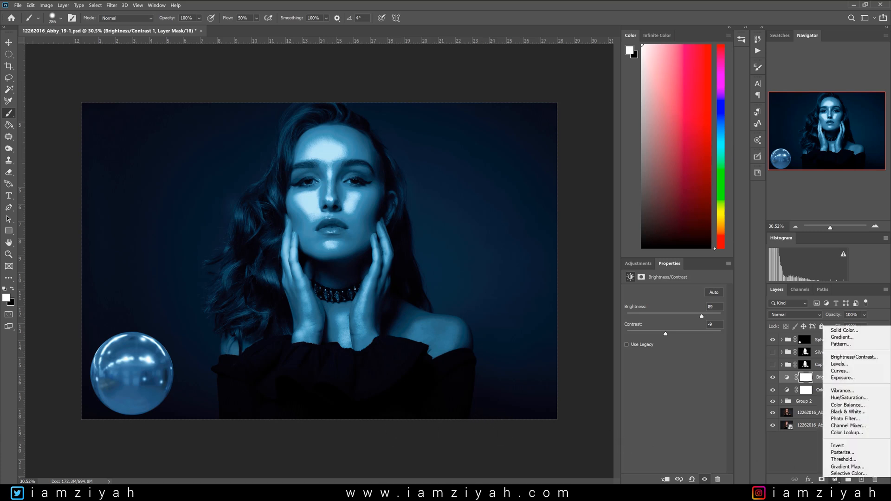
click(845, 365)
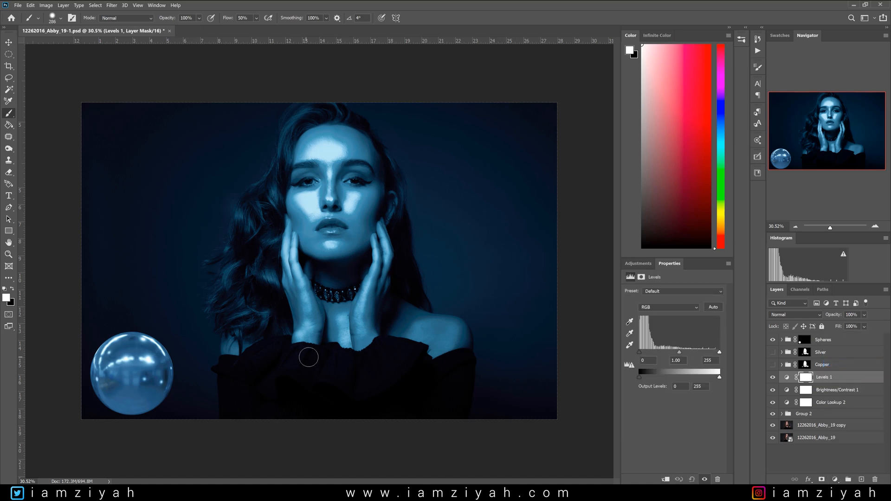
drag(641, 377, 642, 378)
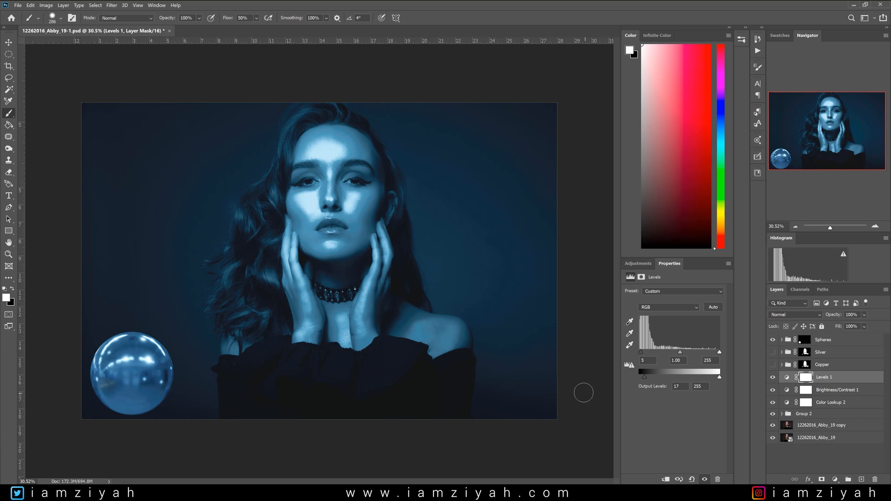
Add a Hue/Saturation adjustment layer above Levels 1 and set its saturation to -25.
click(836, 479)
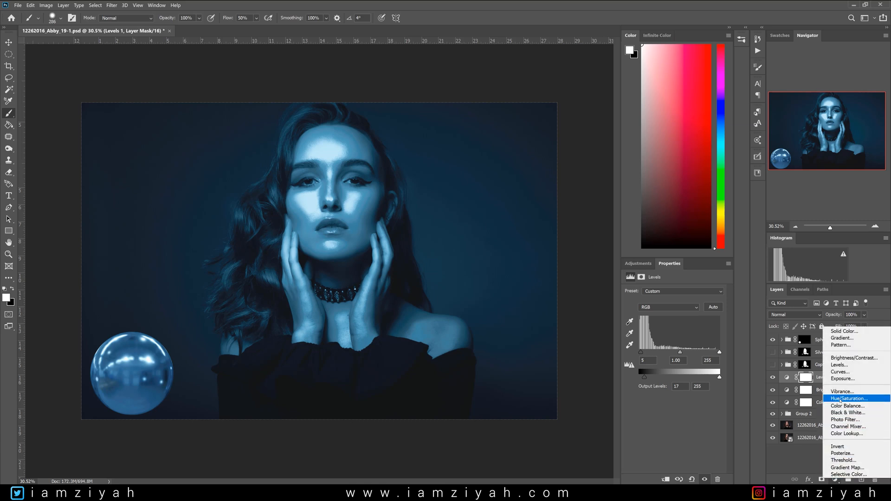
click(841, 399)
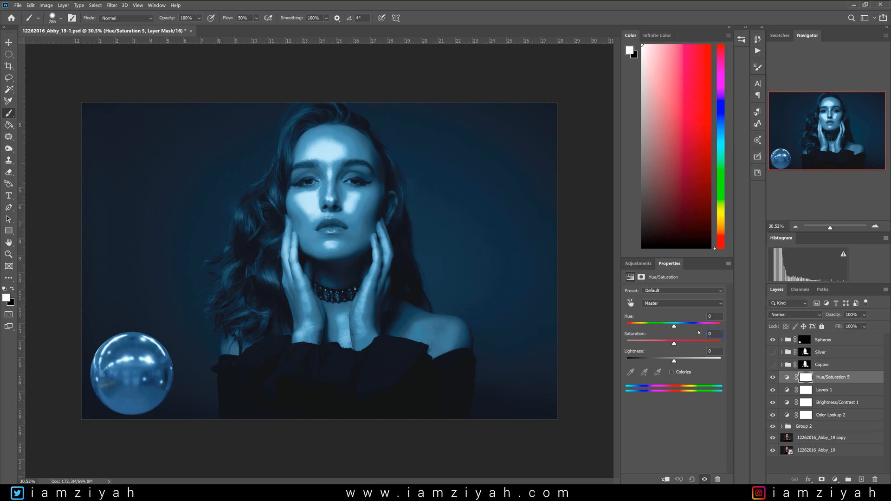
text(25)
key(Return)
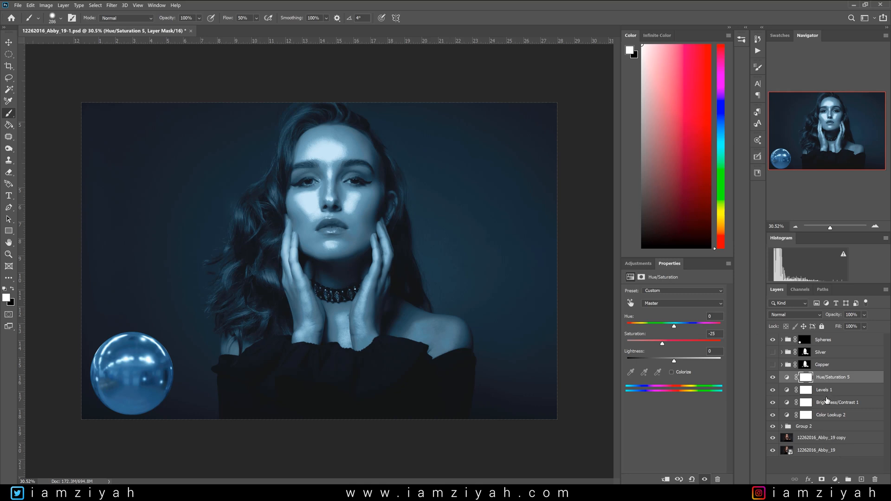
Group the layers from Hue/Saturation 5 down to Group 2, and mask the group with the Silver mask taken from a temporary duplicate.
shift+click(837, 423)
key(ctrl+g)
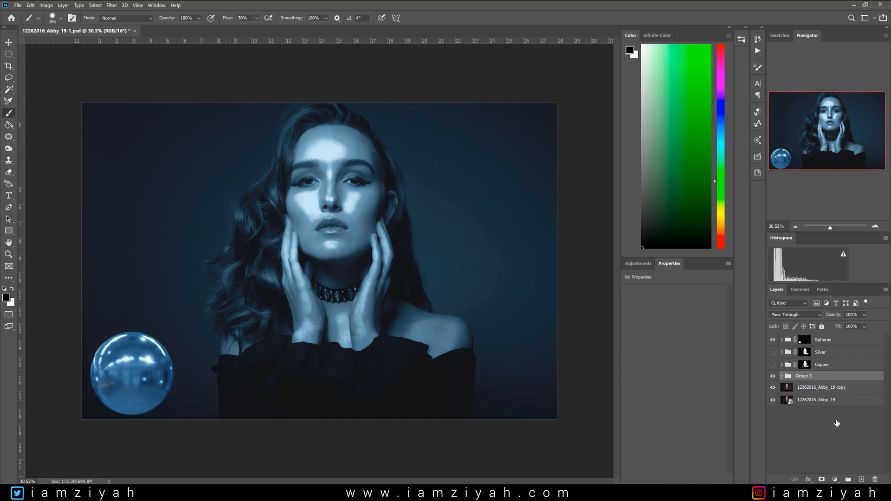
click(842, 357)
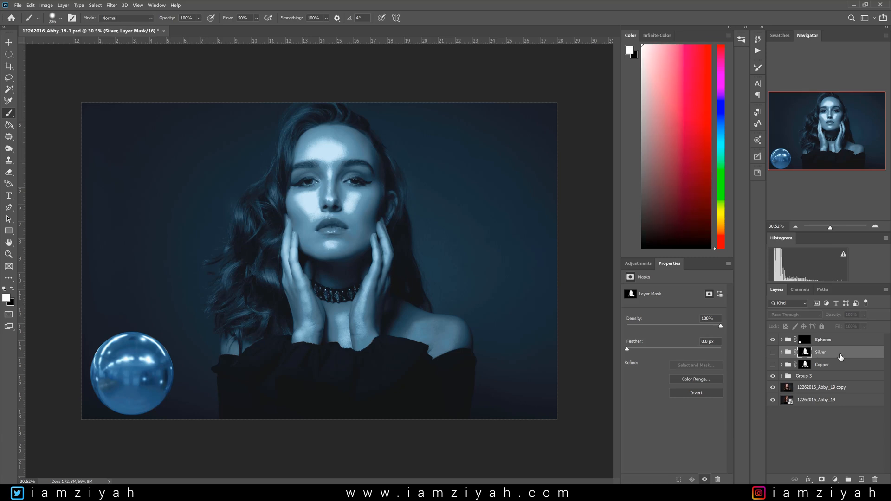
key(ctrl+j)
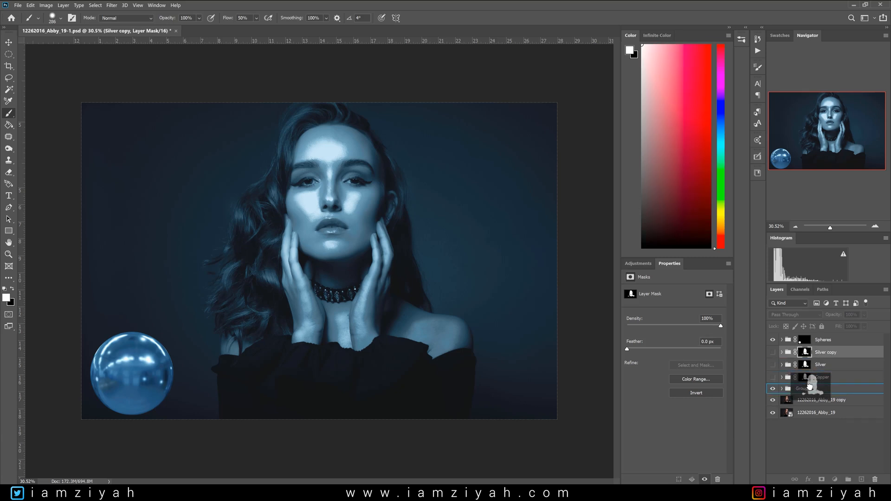
click(829, 353)
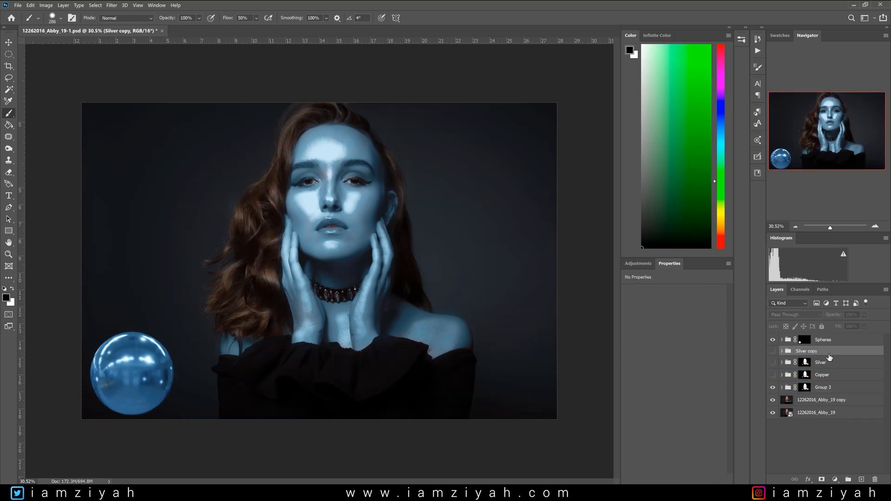
key(Delete)
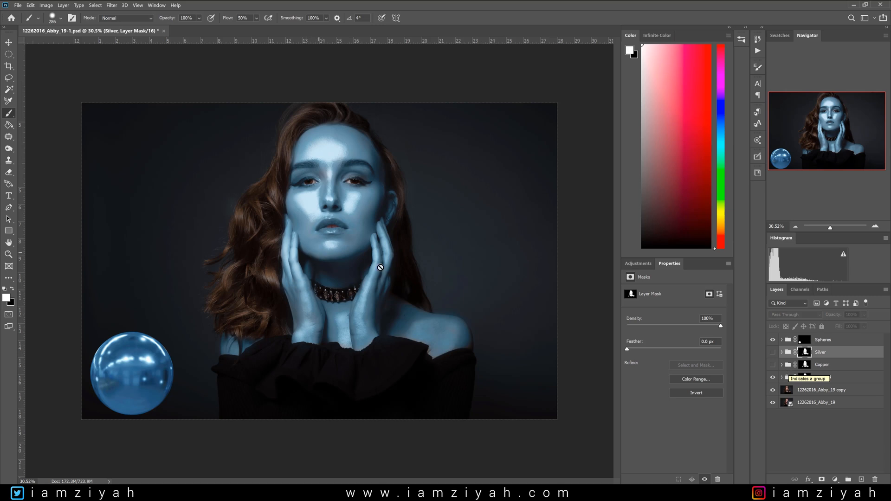
Rename the newly masked Group 3 as Blue Steel.
double_click(824, 377)
text(Blue)
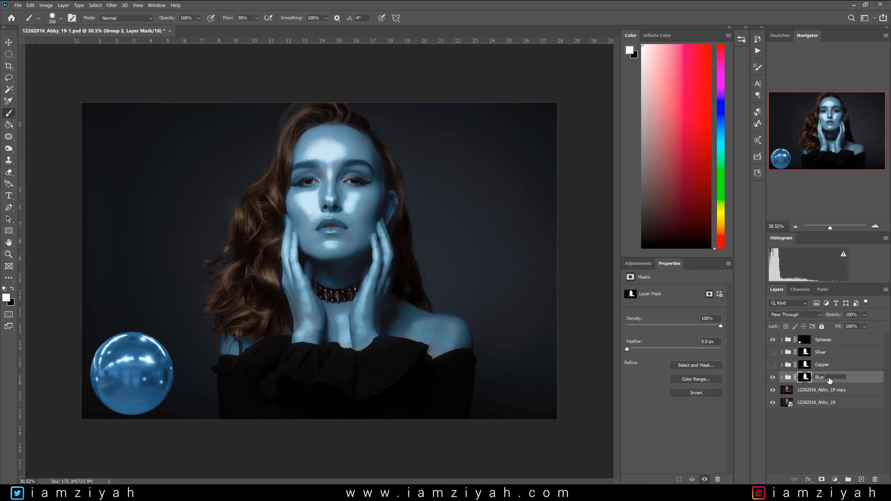
text( Steel)
key(Return)
Set the dark Underlying Layer Blend If slider of Color Fill 4 in the Blue Steel group to a 136 / 183 split.
click(783, 377)
click(789, 439)
click(799, 405)
double_click(799, 430)
key(Escape)
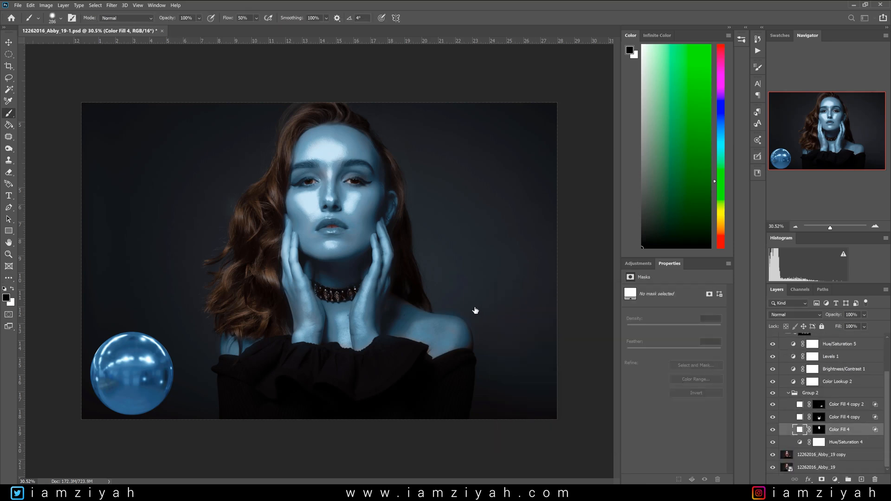
double_click(856, 432)
drag(681, 380, 687, 379)
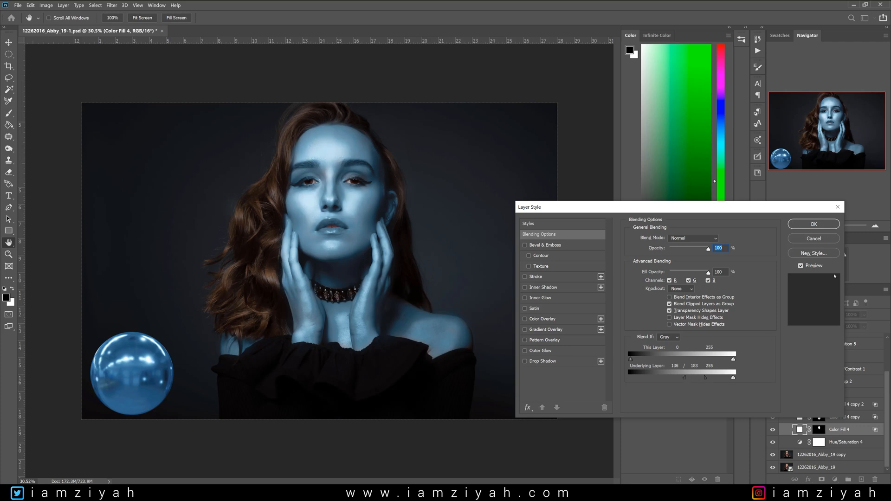
click(817, 225)
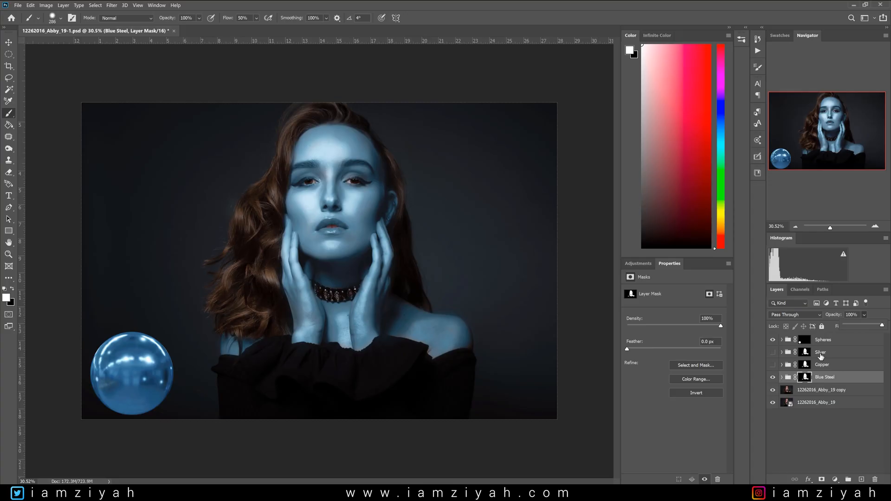
Hide the bluesteelsphere layer to reveal the gold sphere, and duplicate the Blue Steel group under the name Glod.
click(782, 340)
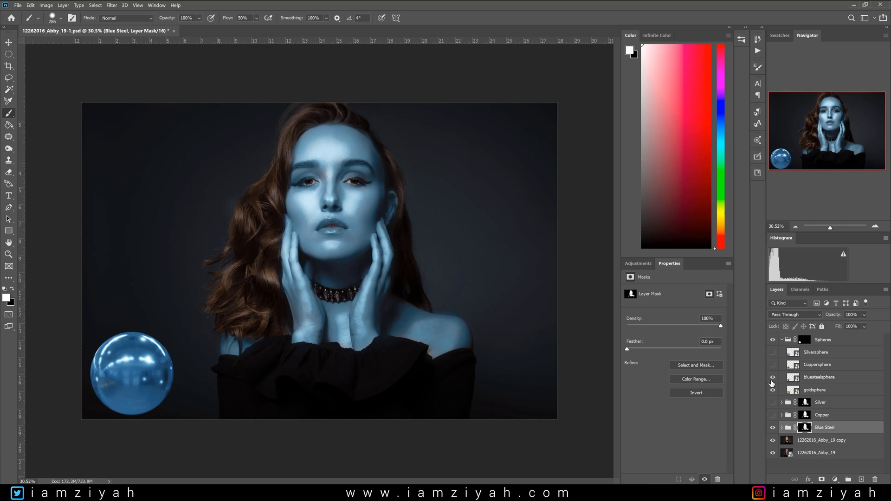
click(773, 377)
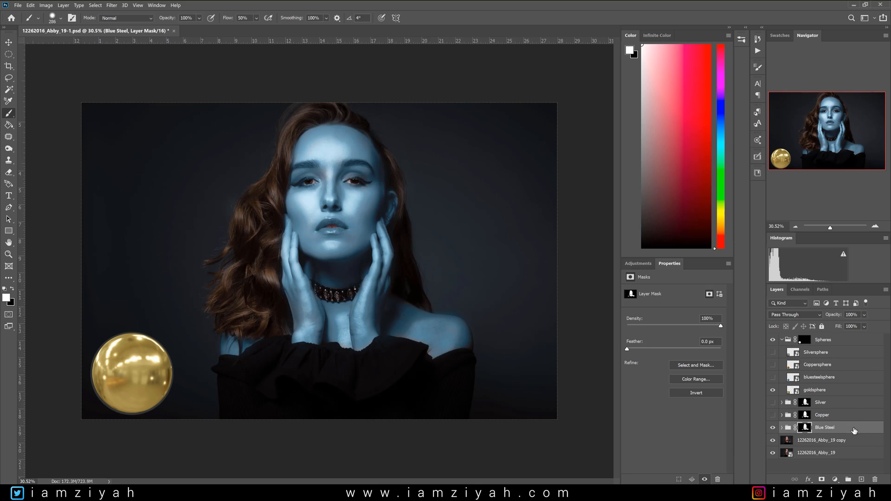
key(ctrl+j)
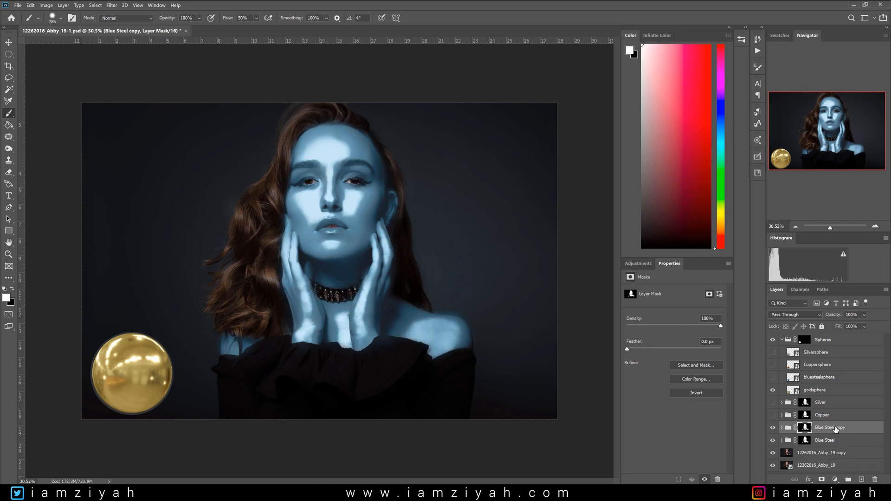
double_click(836, 429)
text(Glod)
key(Return)
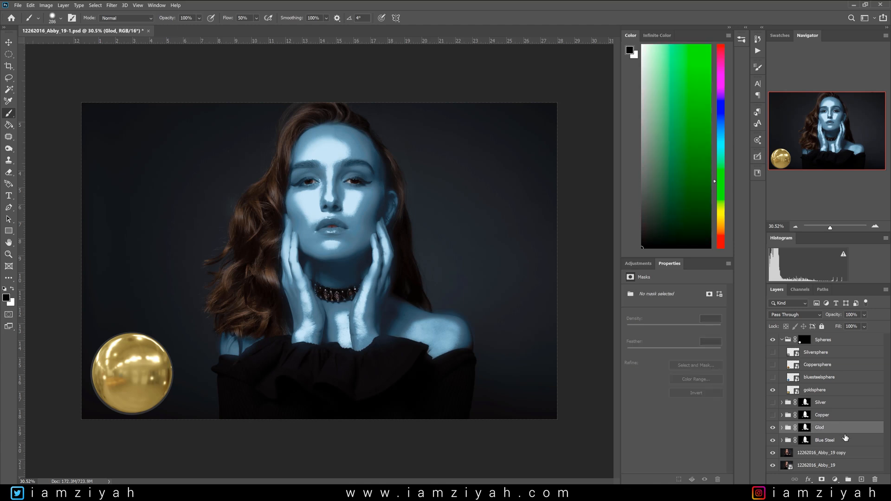
Expand the Glod group and hide the Blue Steel group beneath it.
click(806, 440)
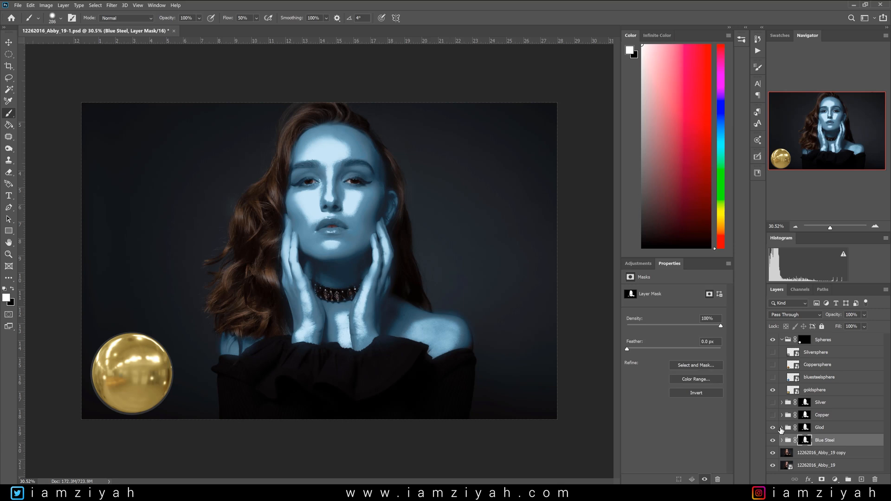
click(781, 430)
click(782, 428)
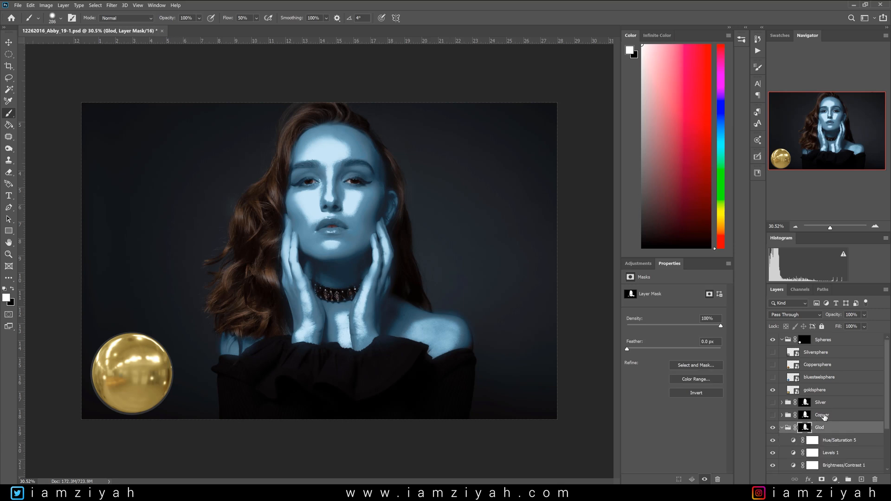
scroll(836, 441, down, 2)
click(836, 439)
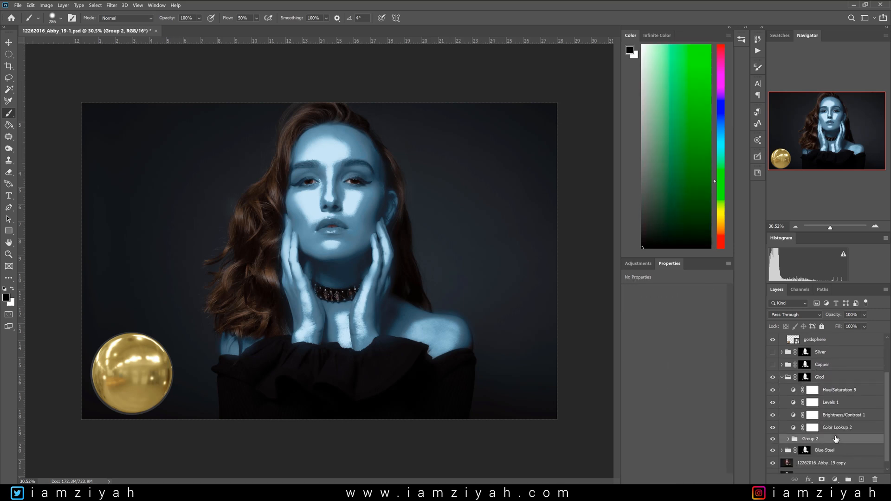
click(773, 451)
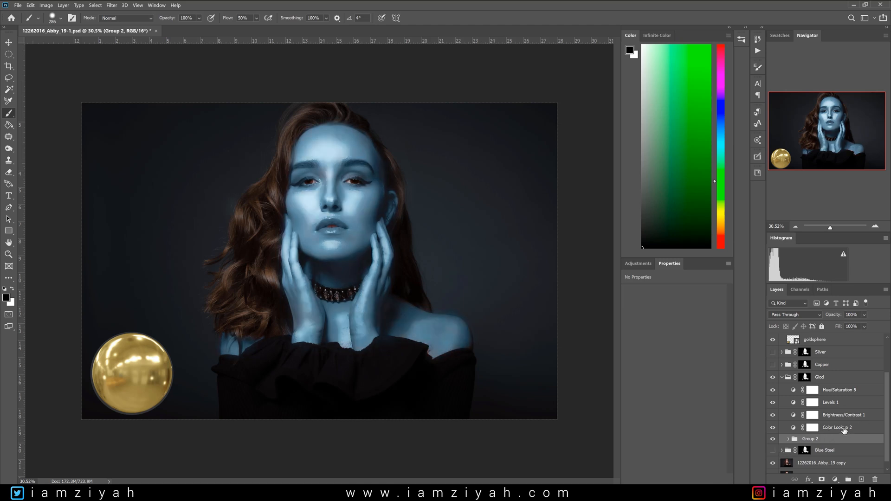
Delete the four adjustment layers from Color Lookup 2 up to Hue/Saturation 5 in the Glod group.
click(845, 429)
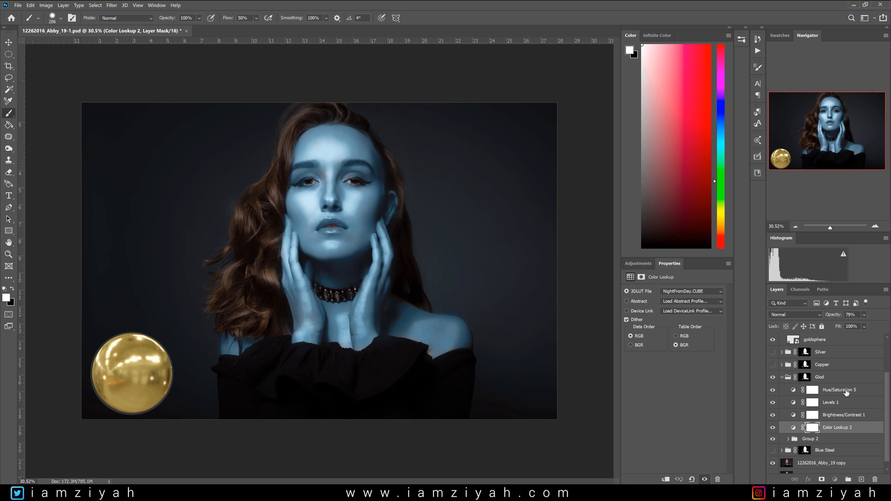
shift+click(847, 391)
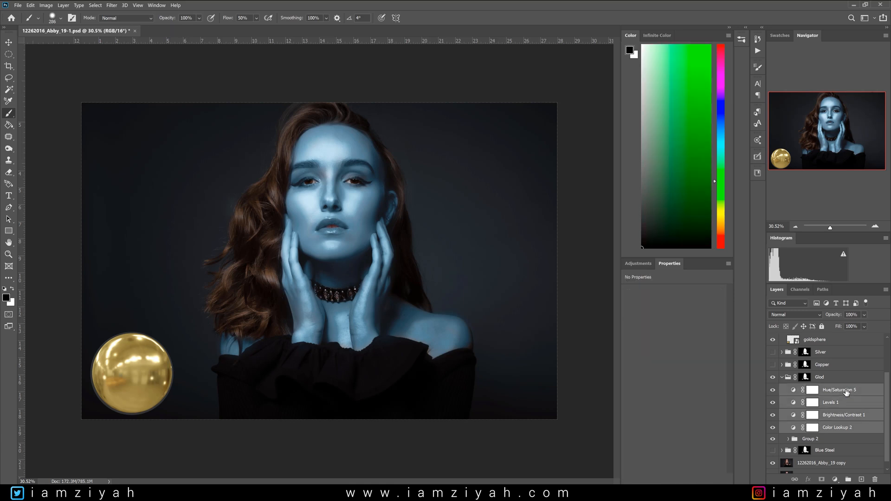
key(Delete)
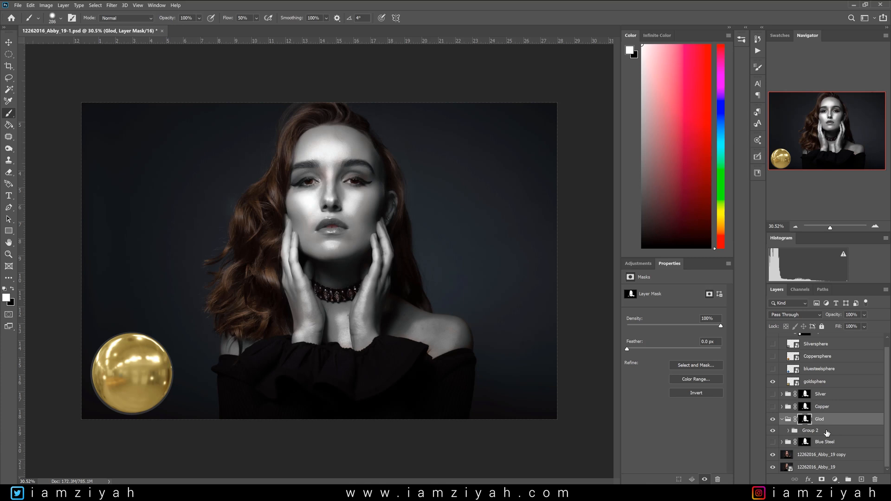
Add a Color Lookup adjustment layer above Group 2 in the Glod group with the EdgyAmber.3DL 3D LUT.
click(842, 431)
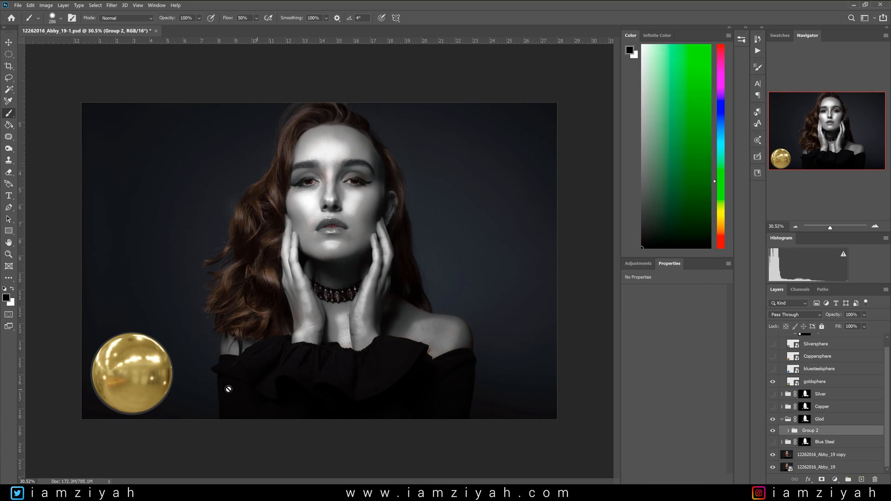
click(835, 480)
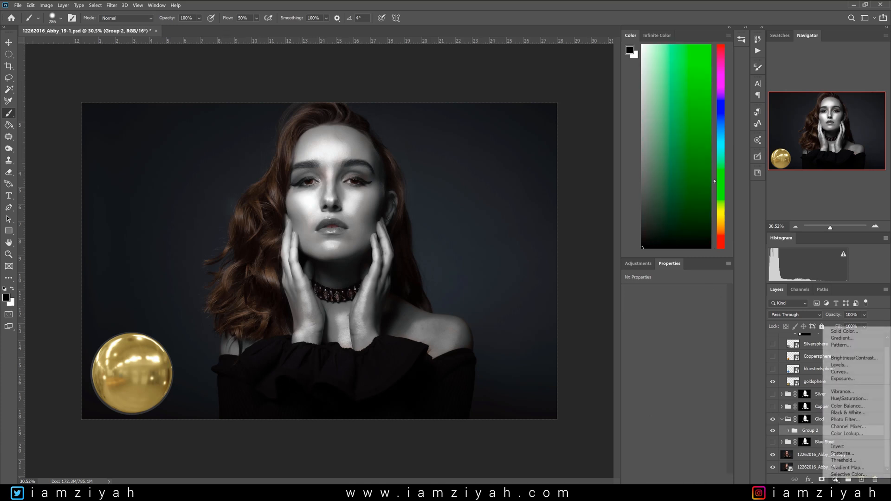
click(834, 434)
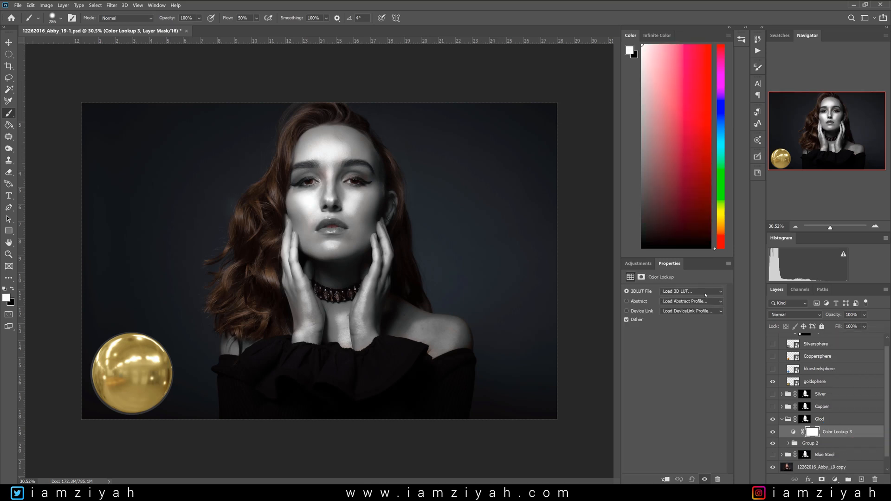
click(706, 295)
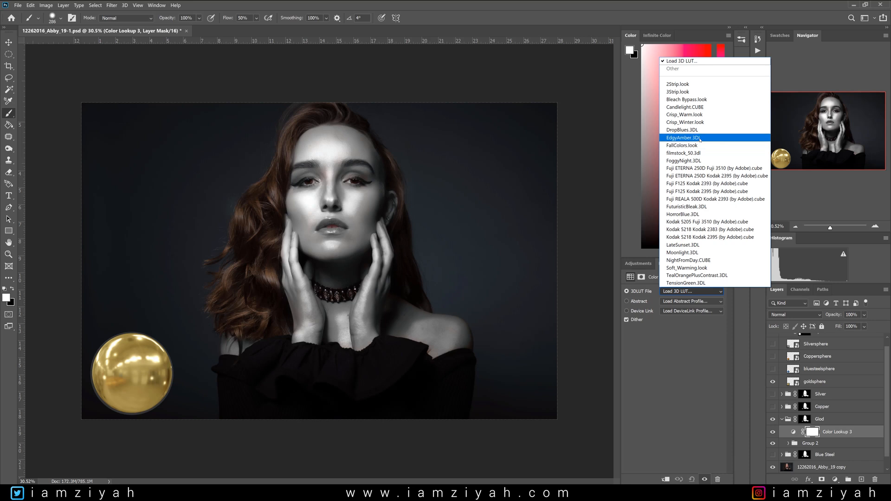
click(700, 138)
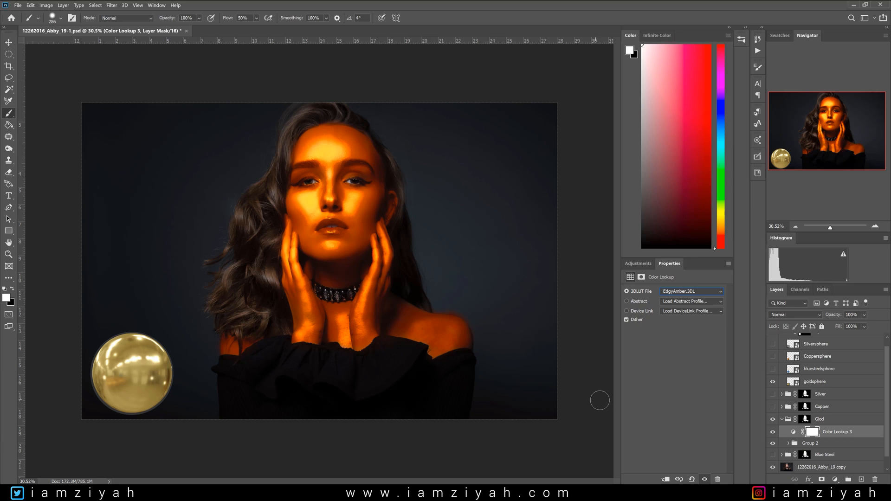
Lower the opacity of the Color Lookup 3 layer to 51%.
click(864, 315)
drag(882, 326, 859, 326)
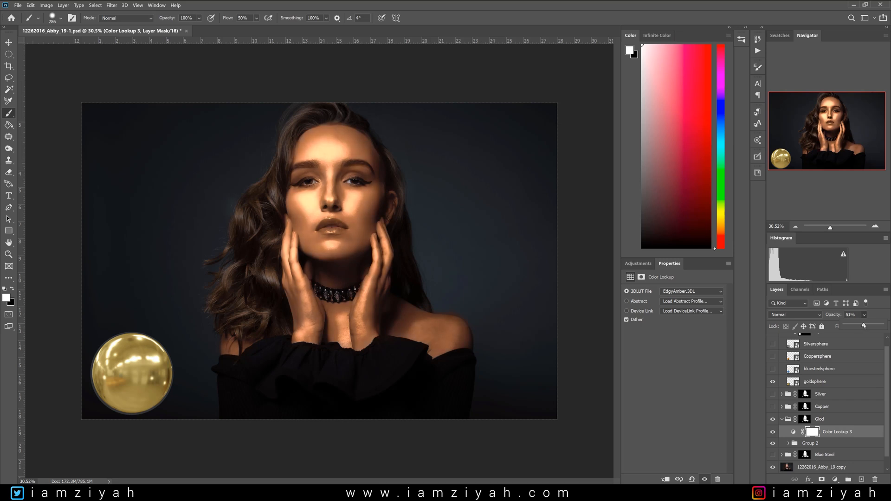
click(864, 315)
click(835, 479)
click(835, 480)
Duplicate the Color Lookup 3 layer and select the original beneath the copy.
key(ctrl+j)
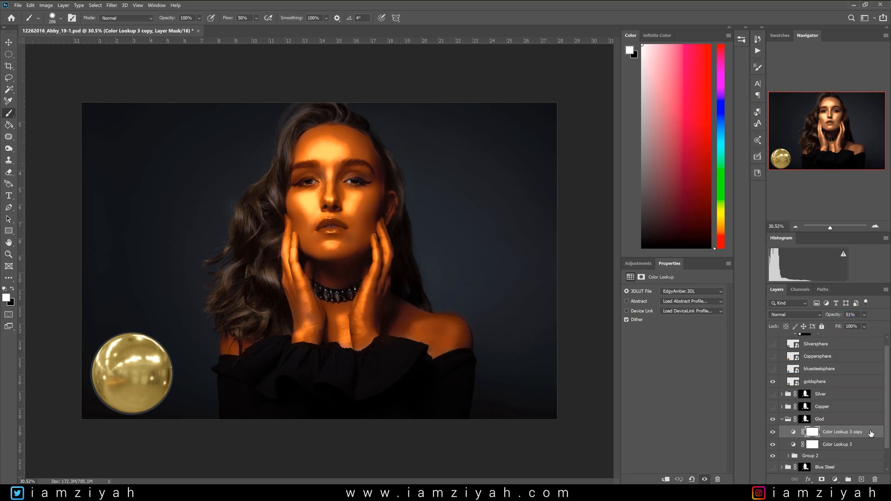
double_click(842, 434)
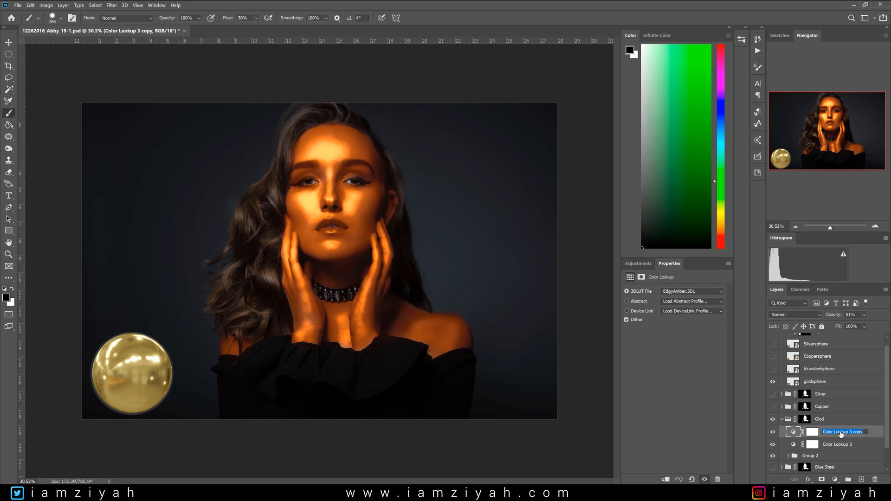
click(860, 448)
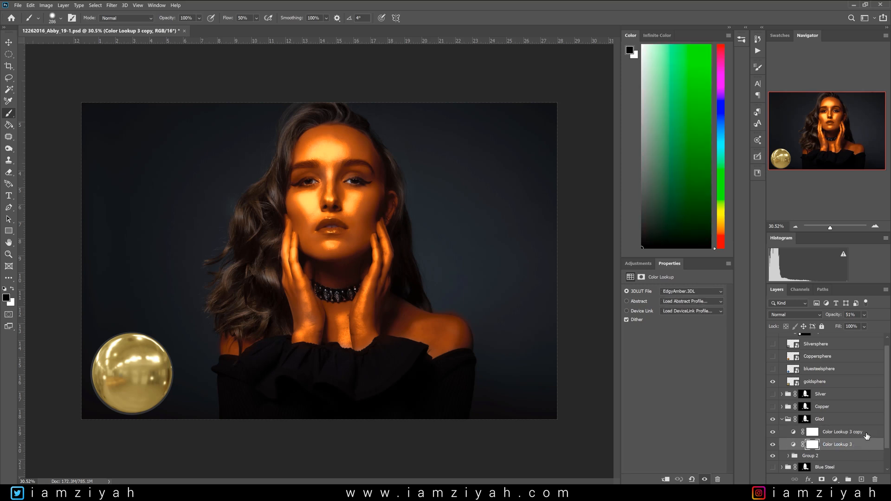
Change the original Color Lookup 3 layer's 3D LUT to Candlelight.CUBE and raise that layer's opacity.
click(865, 433)
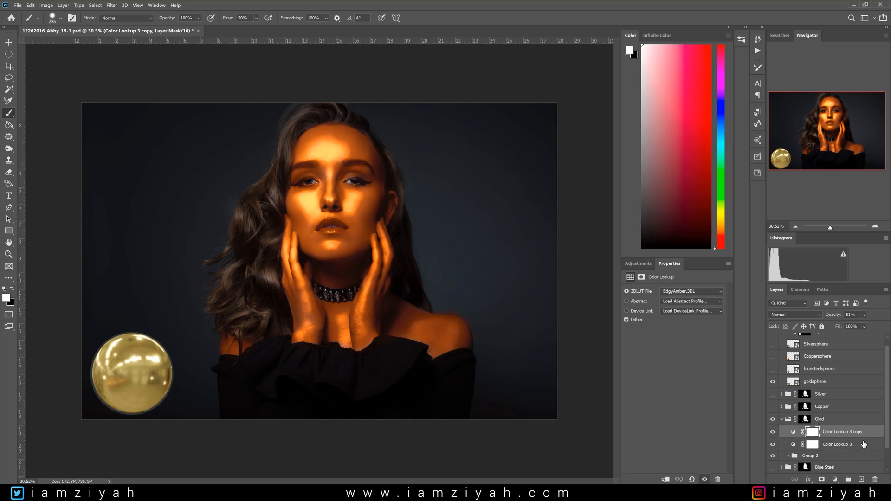
click(862, 444)
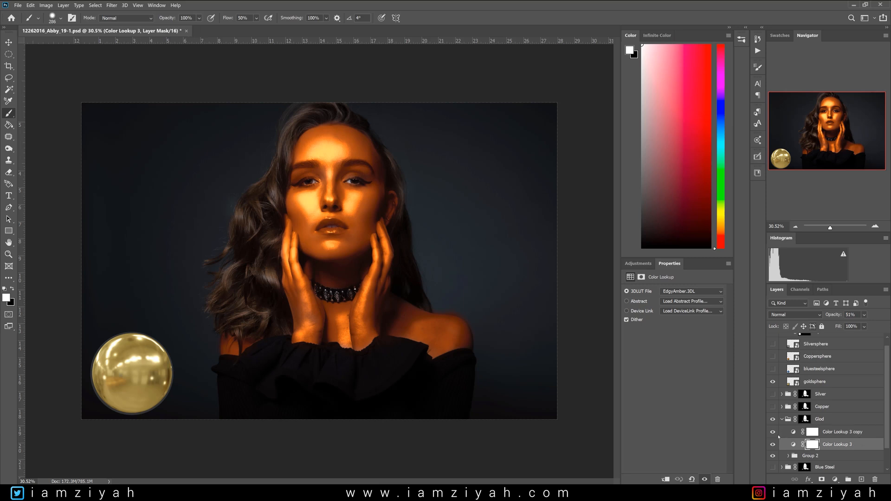
click(720, 292)
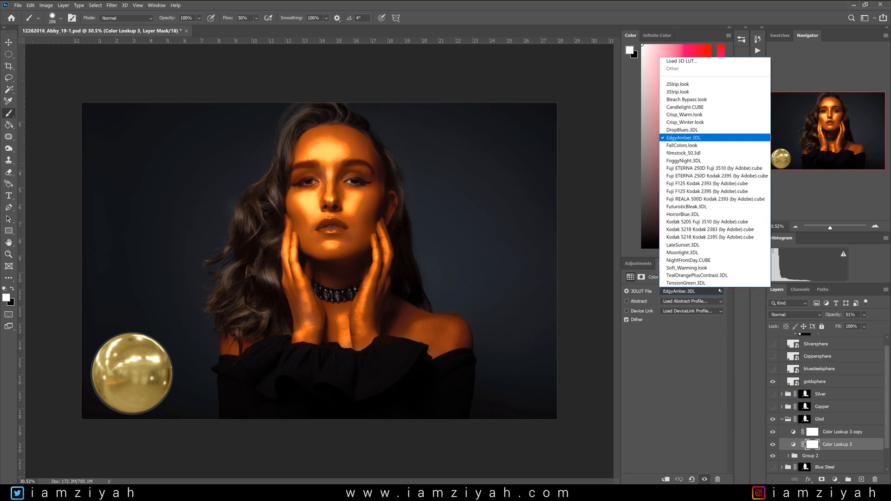
click(713, 108)
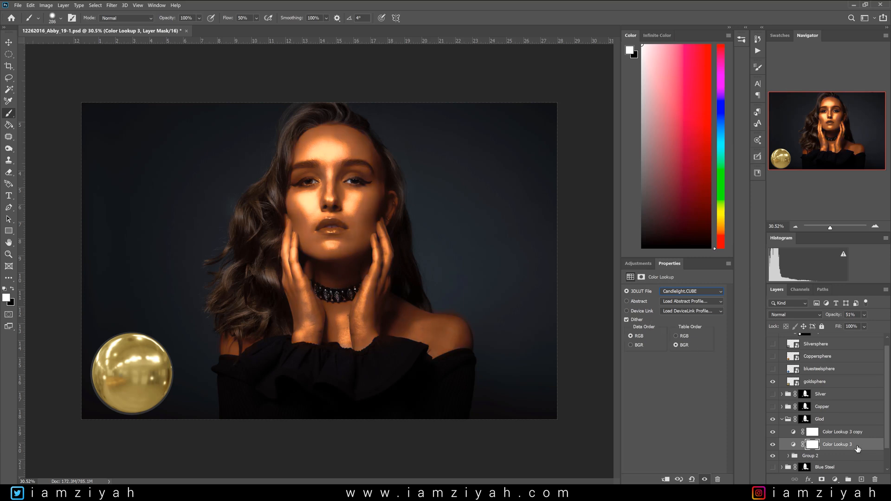
click(865, 316)
drag(866, 325, 884, 325)
Duplicate the Color Lookup 3 copy layer, giving the duplicate the LateSunset.3DL 3D LUT and 30% opacity.
click(872, 434)
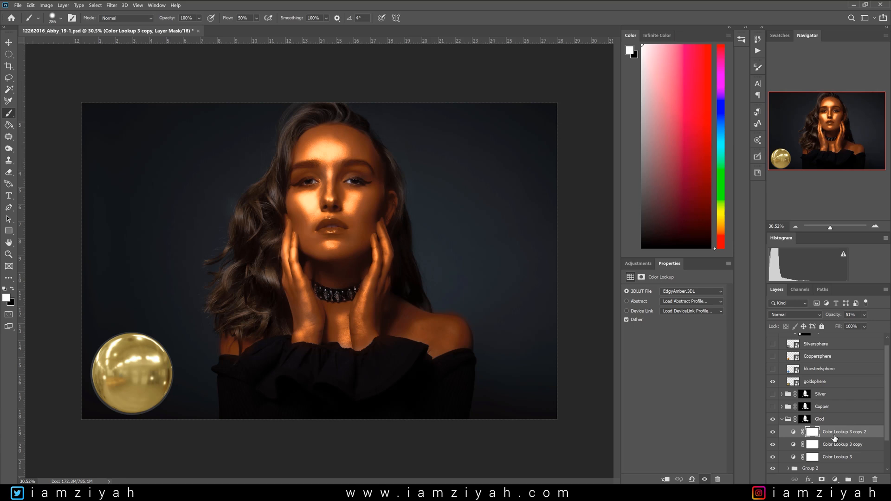
key(ctrl+j)
click(701, 292)
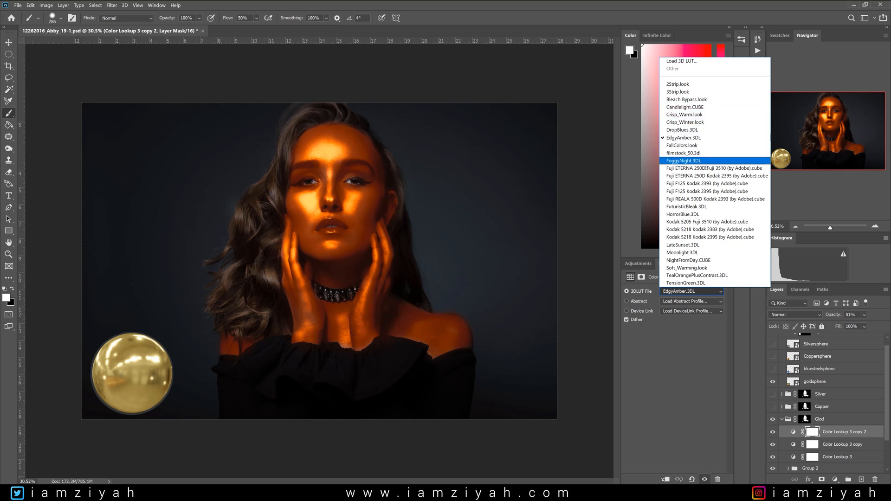
click(694, 245)
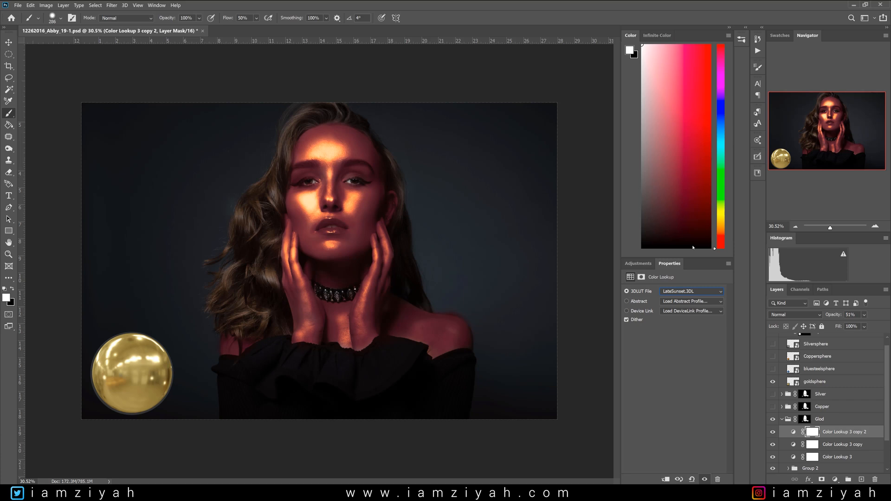
click(865, 315)
drag(861, 327, 859, 327)
click(875, 434)
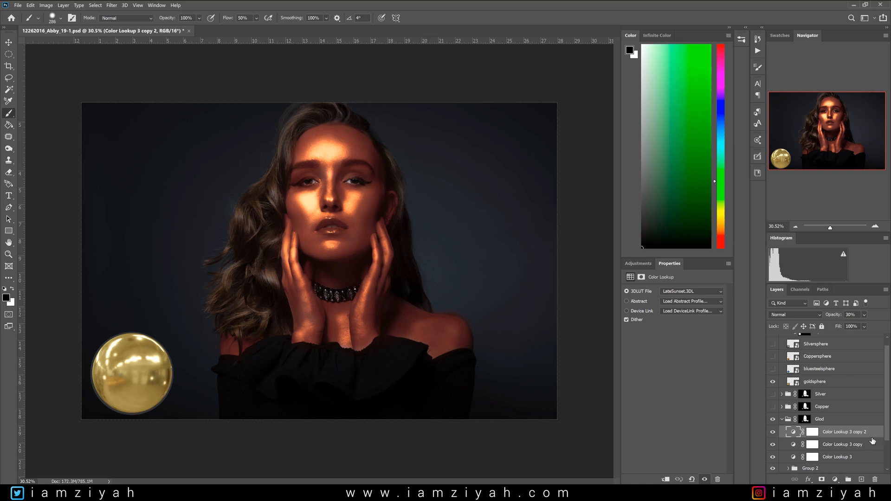
Add a Solid Color fill layer with colour ab9d2b above the Color Lookup layers in the Glod group.
scroll(794, 446, down, 3)
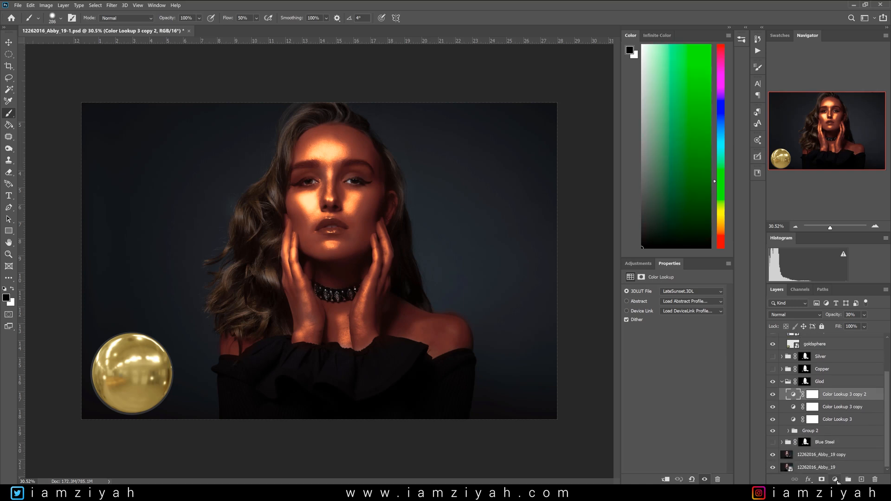
click(835, 481)
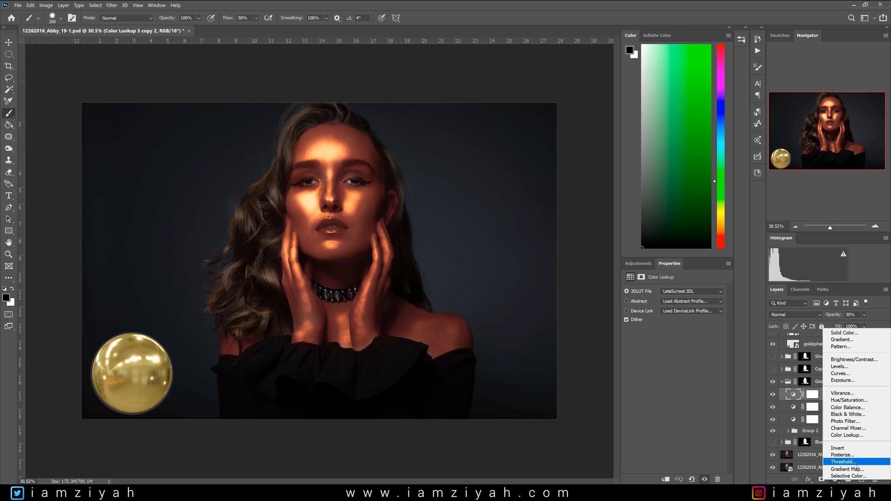
click(844, 333)
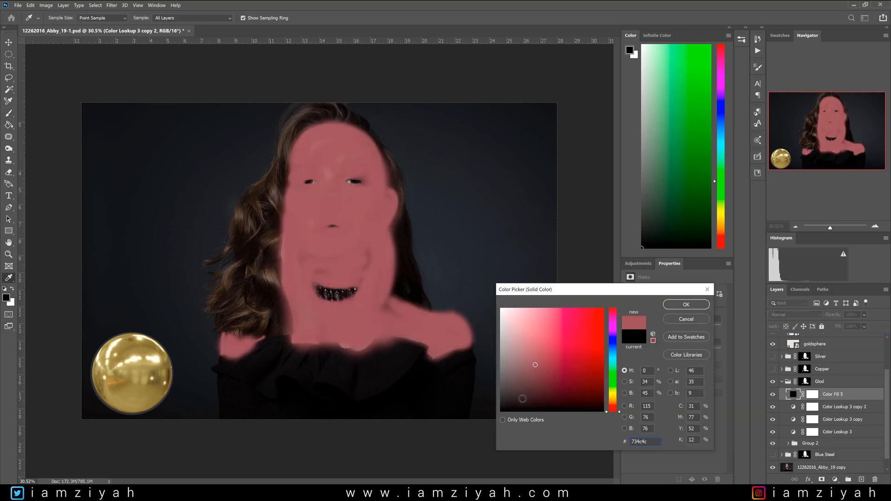
click(503, 411)
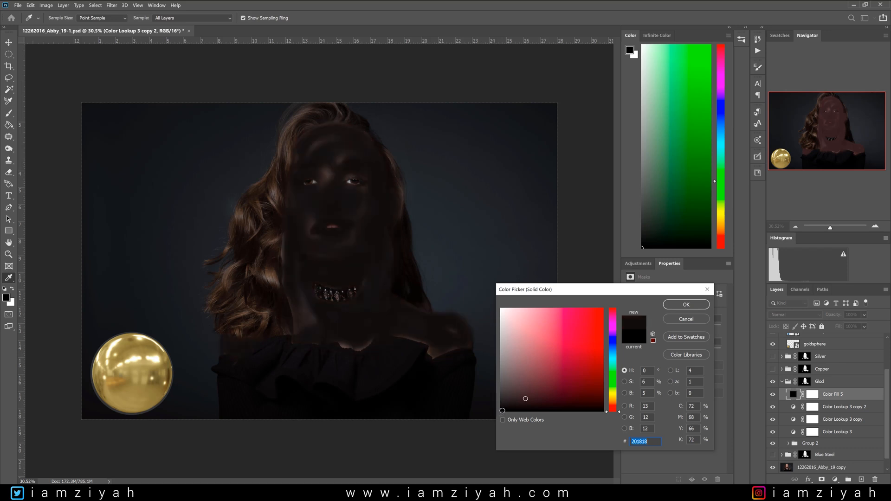
click(507, 407)
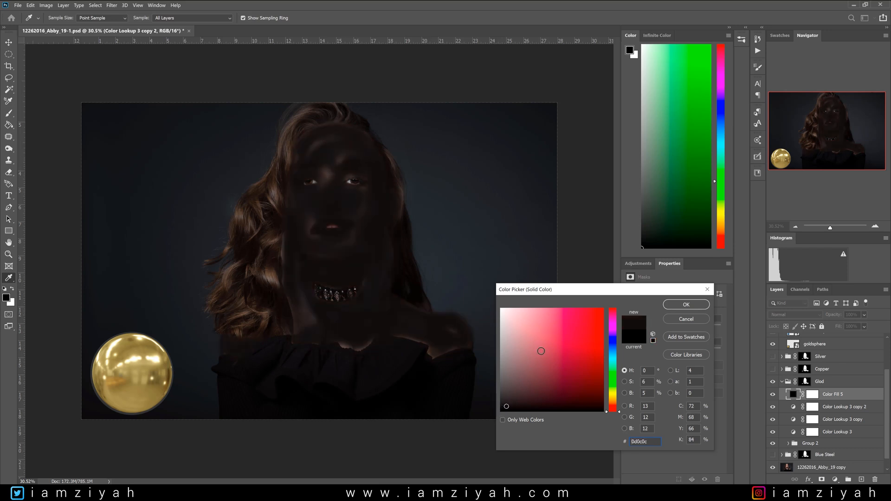
click(521, 362)
click(513, 349)
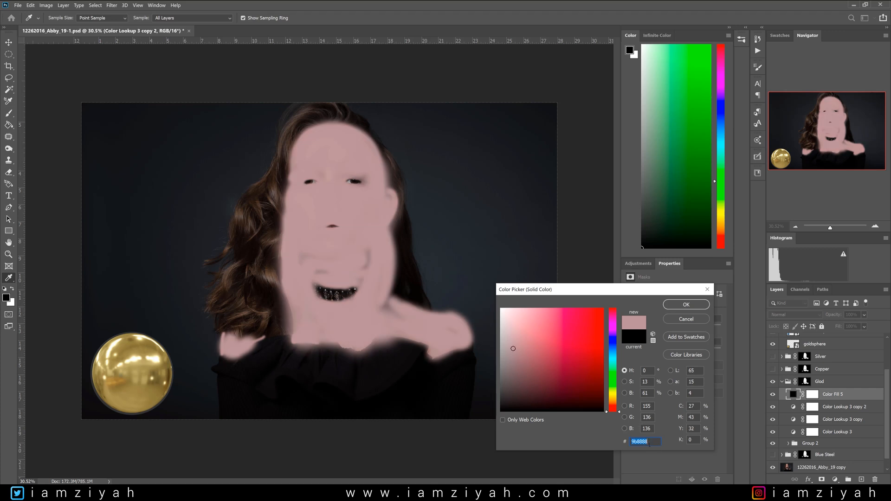
text(ab)
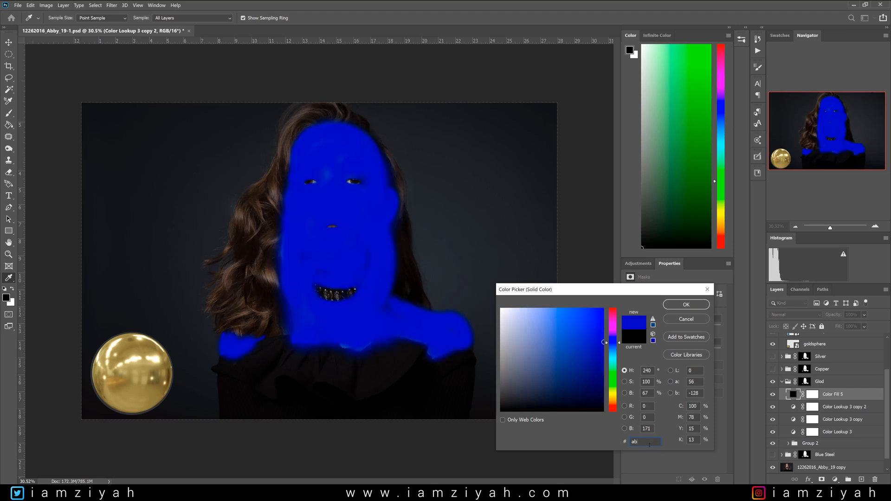
text(9d2b)
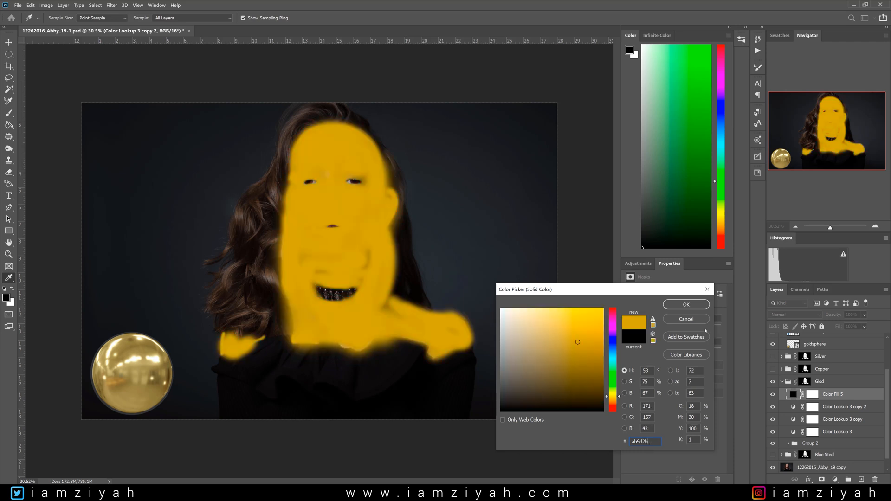
click(686, 305)
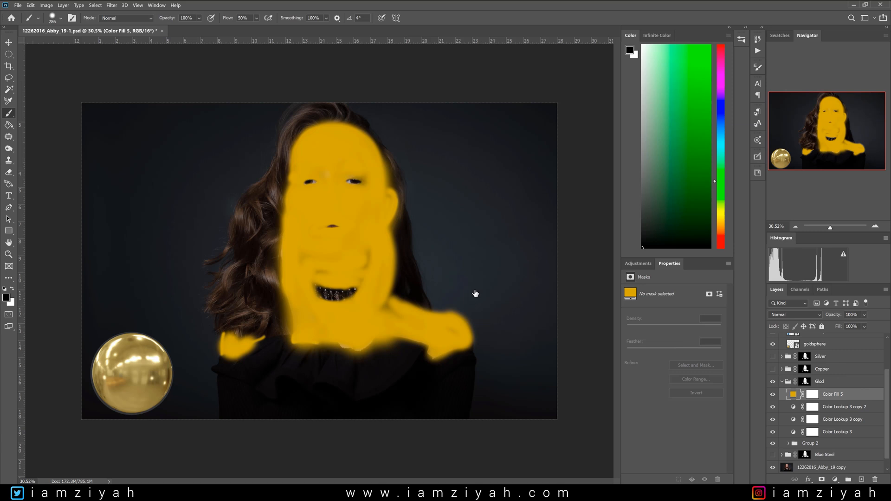
Blend the gold Color Fill 5 layer using Blend If on the underlying layer, with shadows split 0/221 and highlights split 141/243.
key(h)
double_click(840, 438)
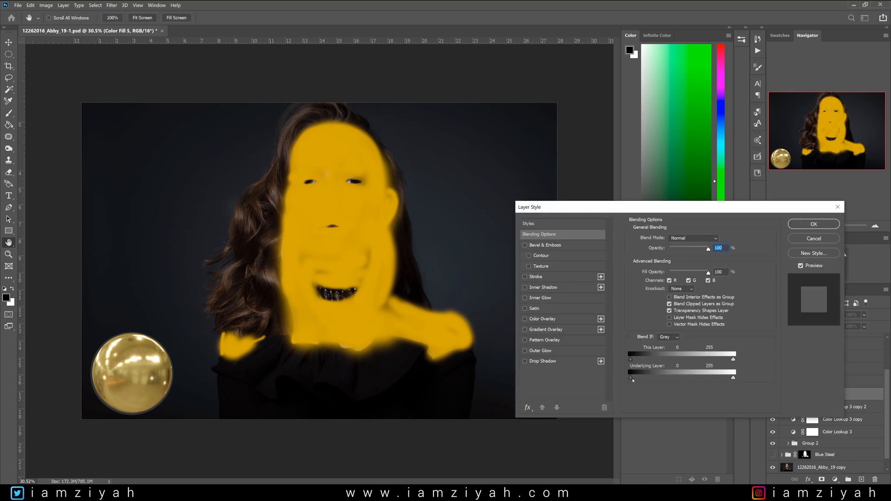
drag(630, 377, 710, 384)
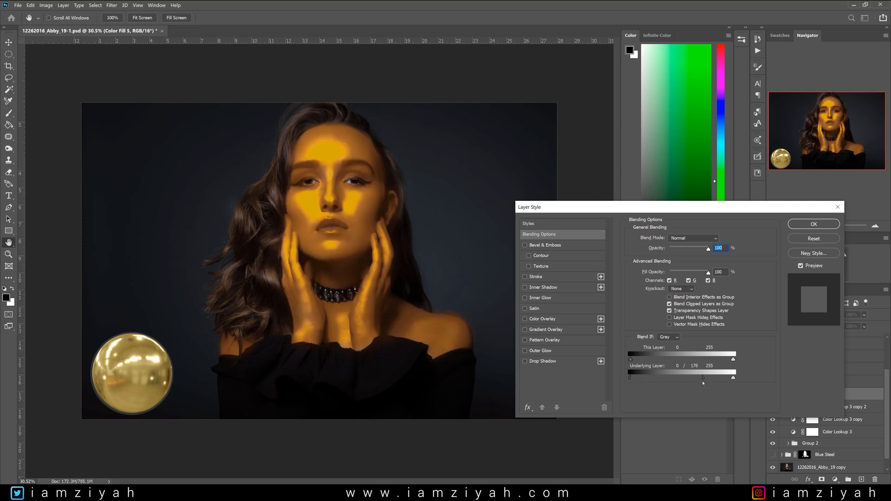
drag(630, 378, 603, 381)
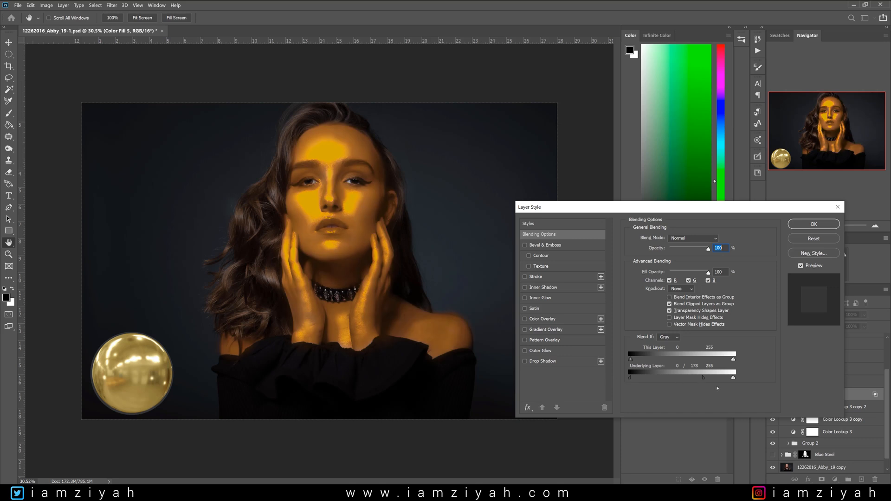
drag(704, 377, 717, 378)
mouse_move(733, 378)
mouse_down()
mouse_move(630, 377)
mouse_move(730, 380)
mouse_move(721, 380)
mouse_up()
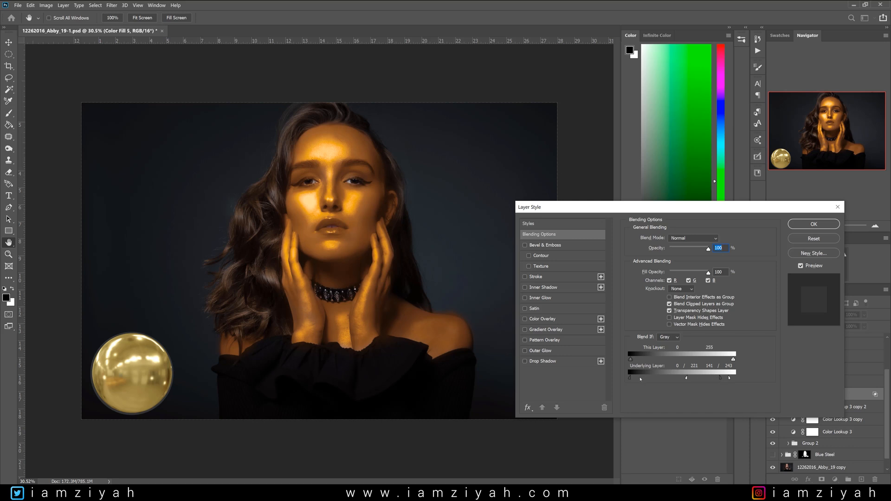
drag(643, 378, 623, 378)
click(804, 226)
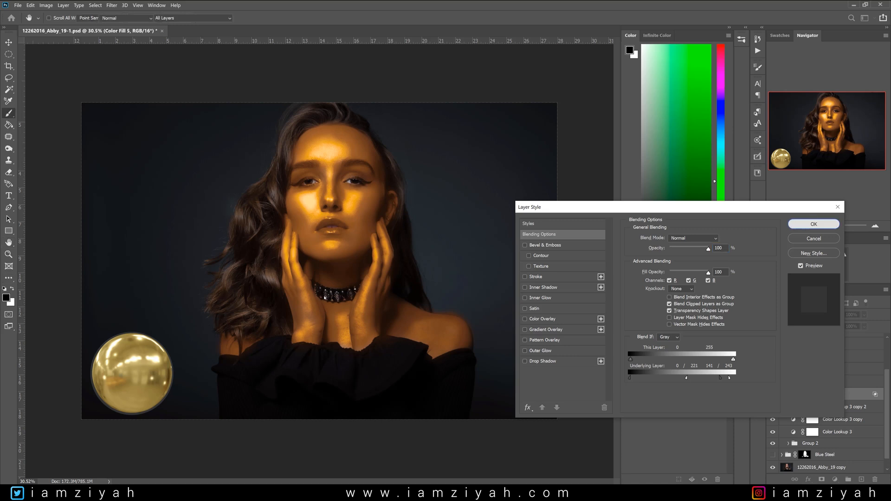
click(770, 395)
click(771, 395)
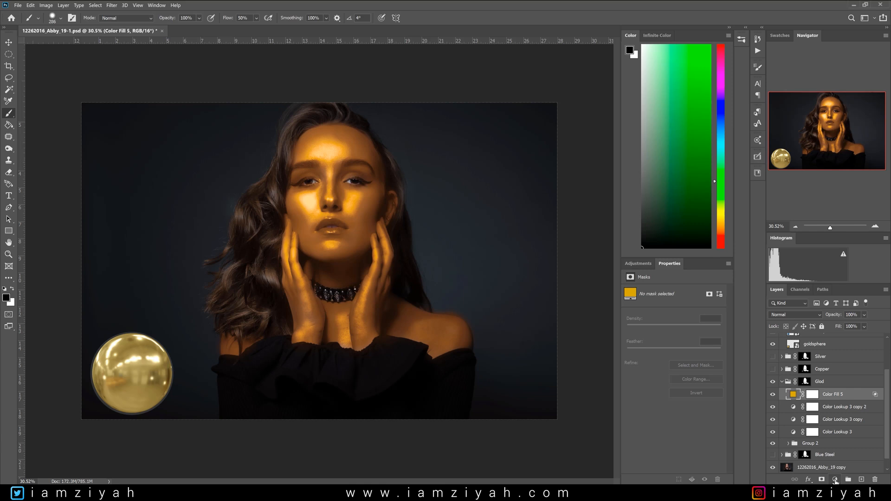
Add a Hue/Saturation adjustment layer clipped to Color Fill 5 and set its saturation to -25.
click(835, 479)
click(849, 400)
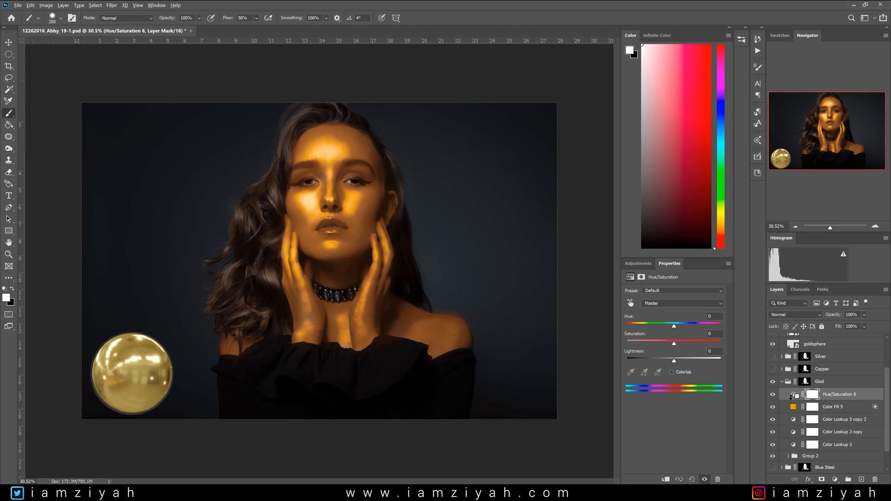
alt+click(791, 396)
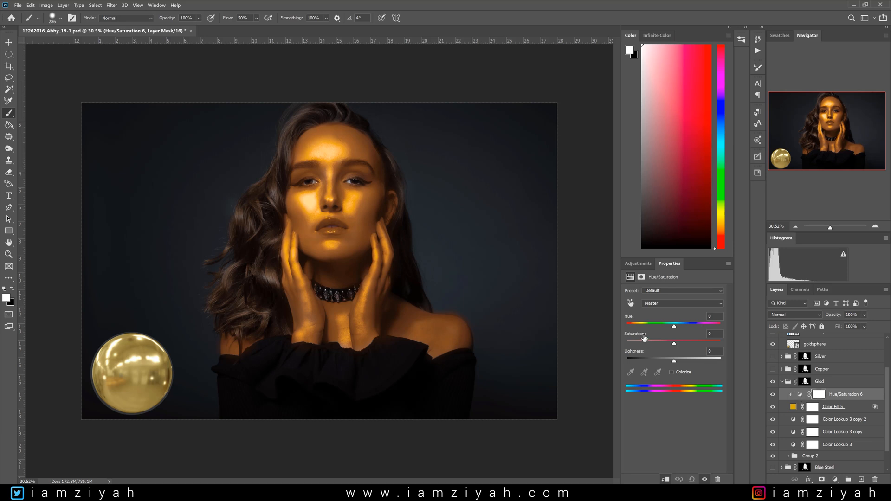
drag(674, 343, 668, 344)
drag(664, 344, 665, 344)
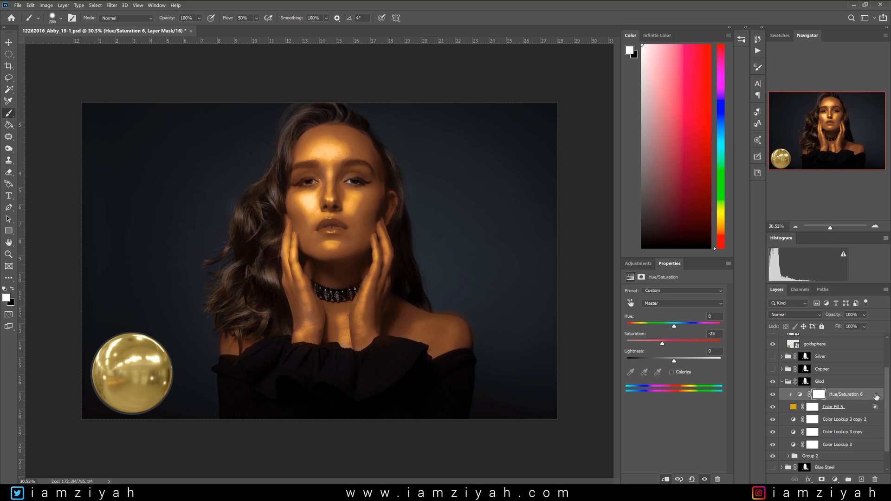
double_click(877, 396)
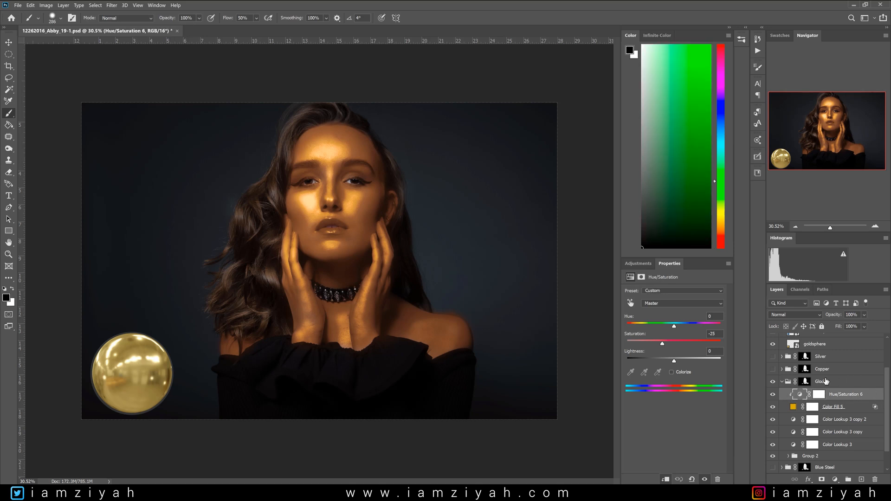
Collapse the Glod group, lower its opacity slightly and hide the group.
click(781, 381)
click(806, 381)
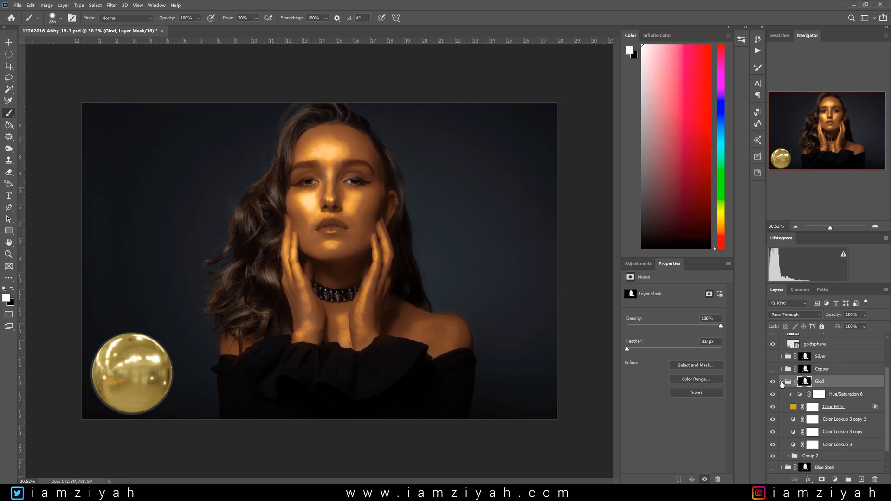
click(782, 382)
click(865, 316)
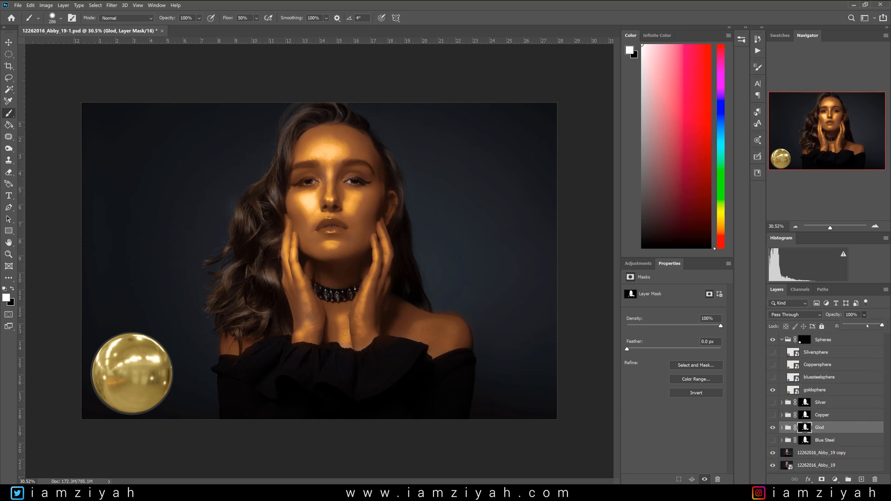
mouse_move(882, 326)
mouse_down()
mouse_move(859, 326)
mouse_move(879, 326)
mouse_up()
click(773, 427)
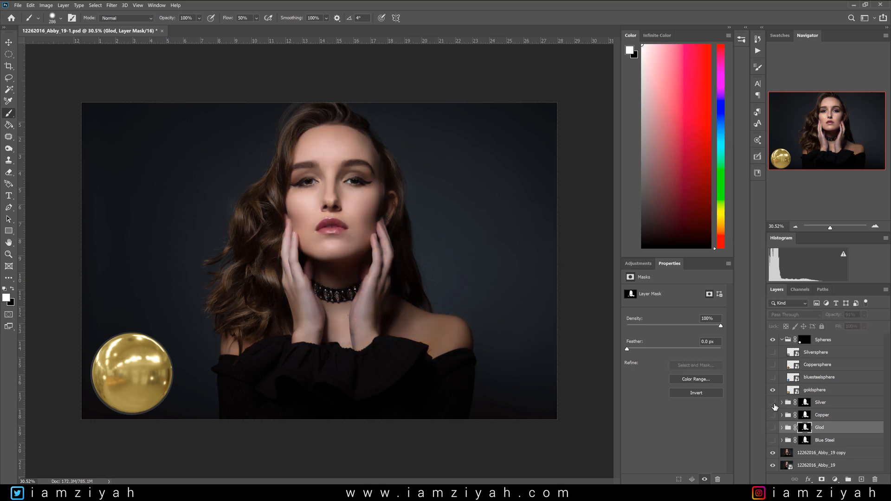
Show and hide the Silver, Copper, Blue Steel and Glod groups in turn to compare the metallic skin looks.
click(773, 403)
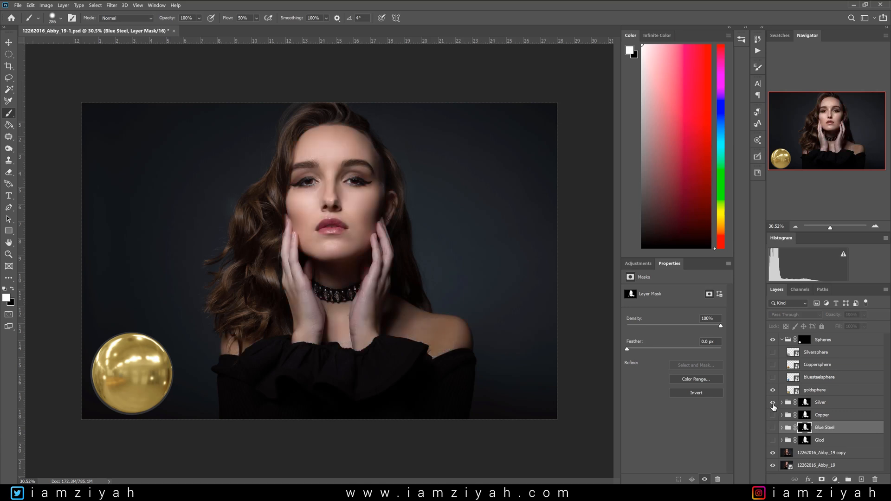
click(773, 403)
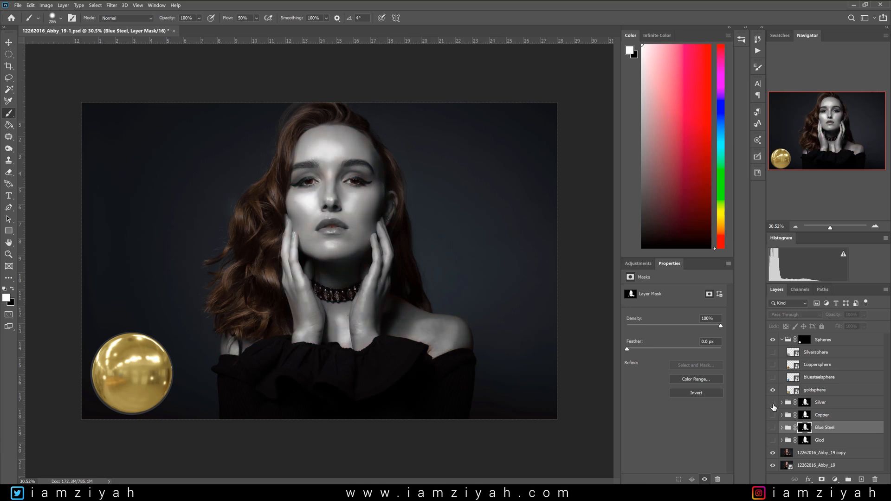
click(773, 403)
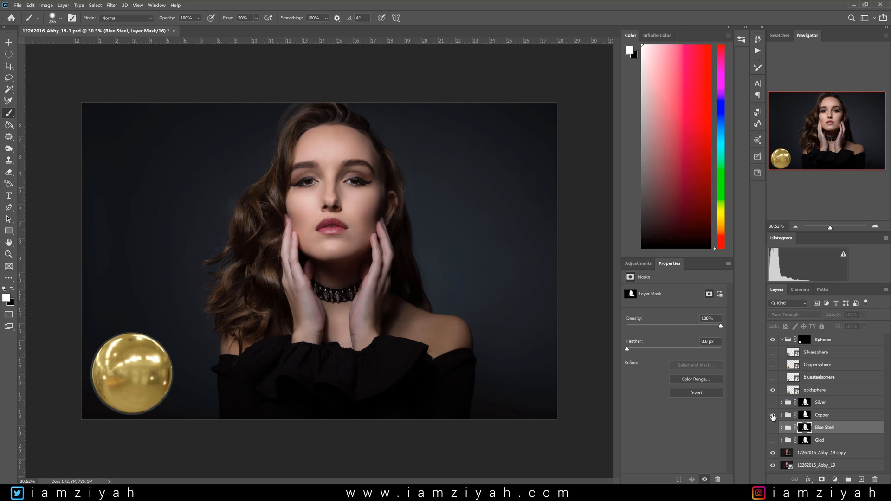
click(773, 415)
click(773, 415)
click(773, 428)
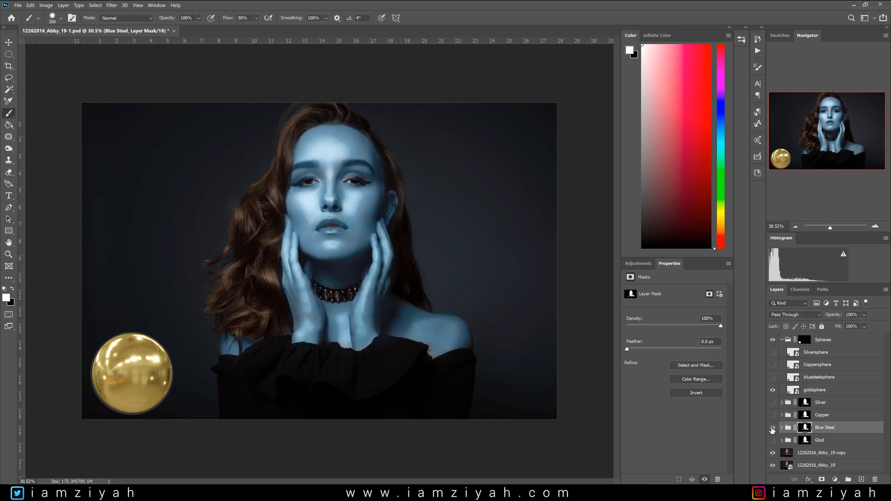
click(773, 428)
click(773, 441)
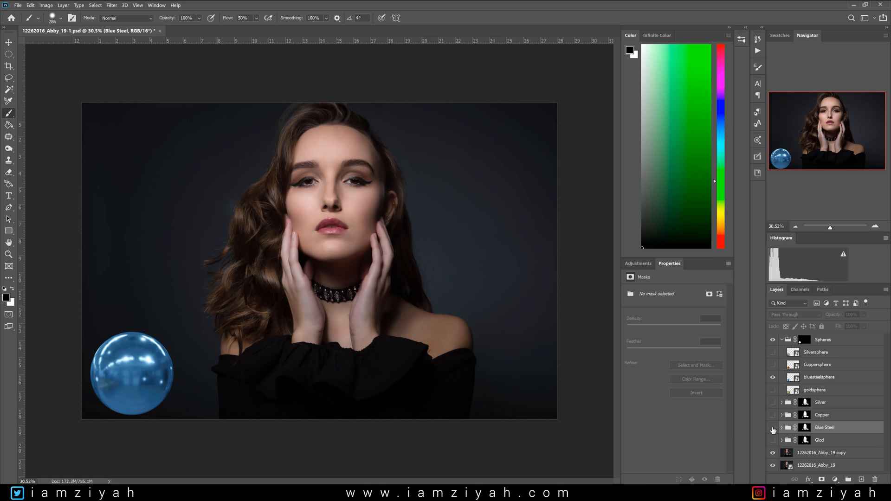
Expand the Blue Steel group to review its adjustment layers, collapse it and view the portrait more closely.
click(782, 428)
scroll(785, 418, down, 2)
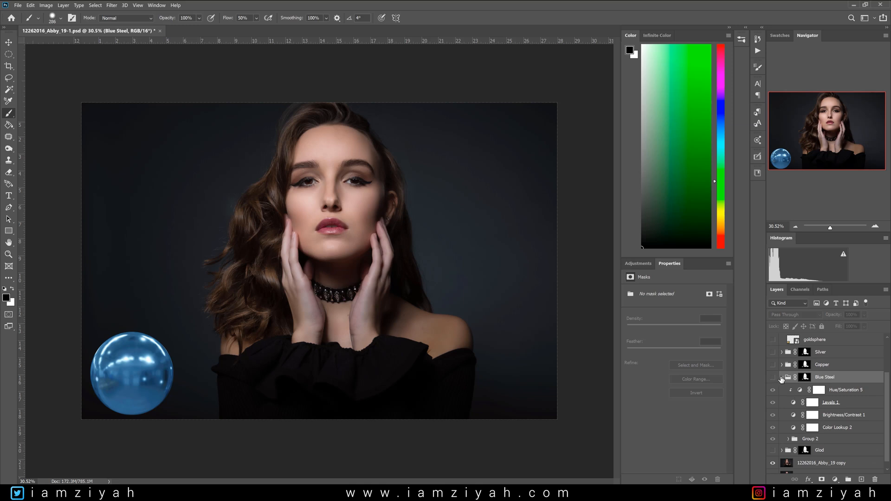
click(781, 377)
key(ctrl+0)
key(ctrl+minus)
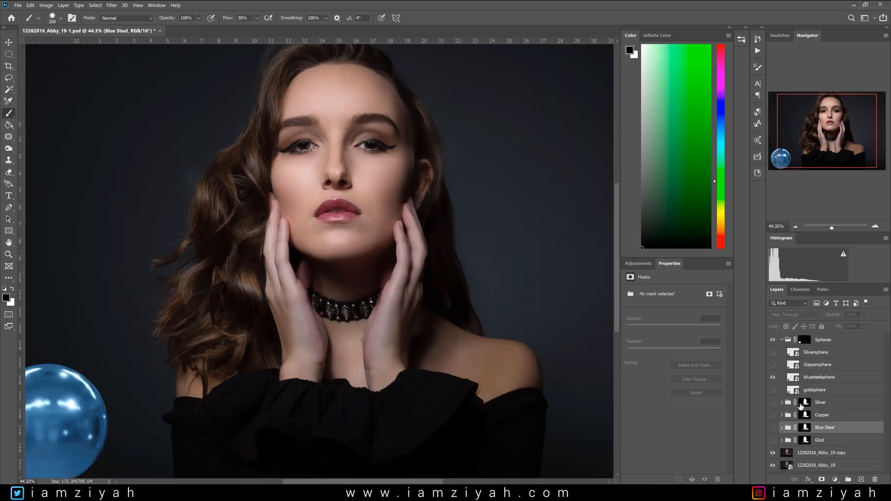